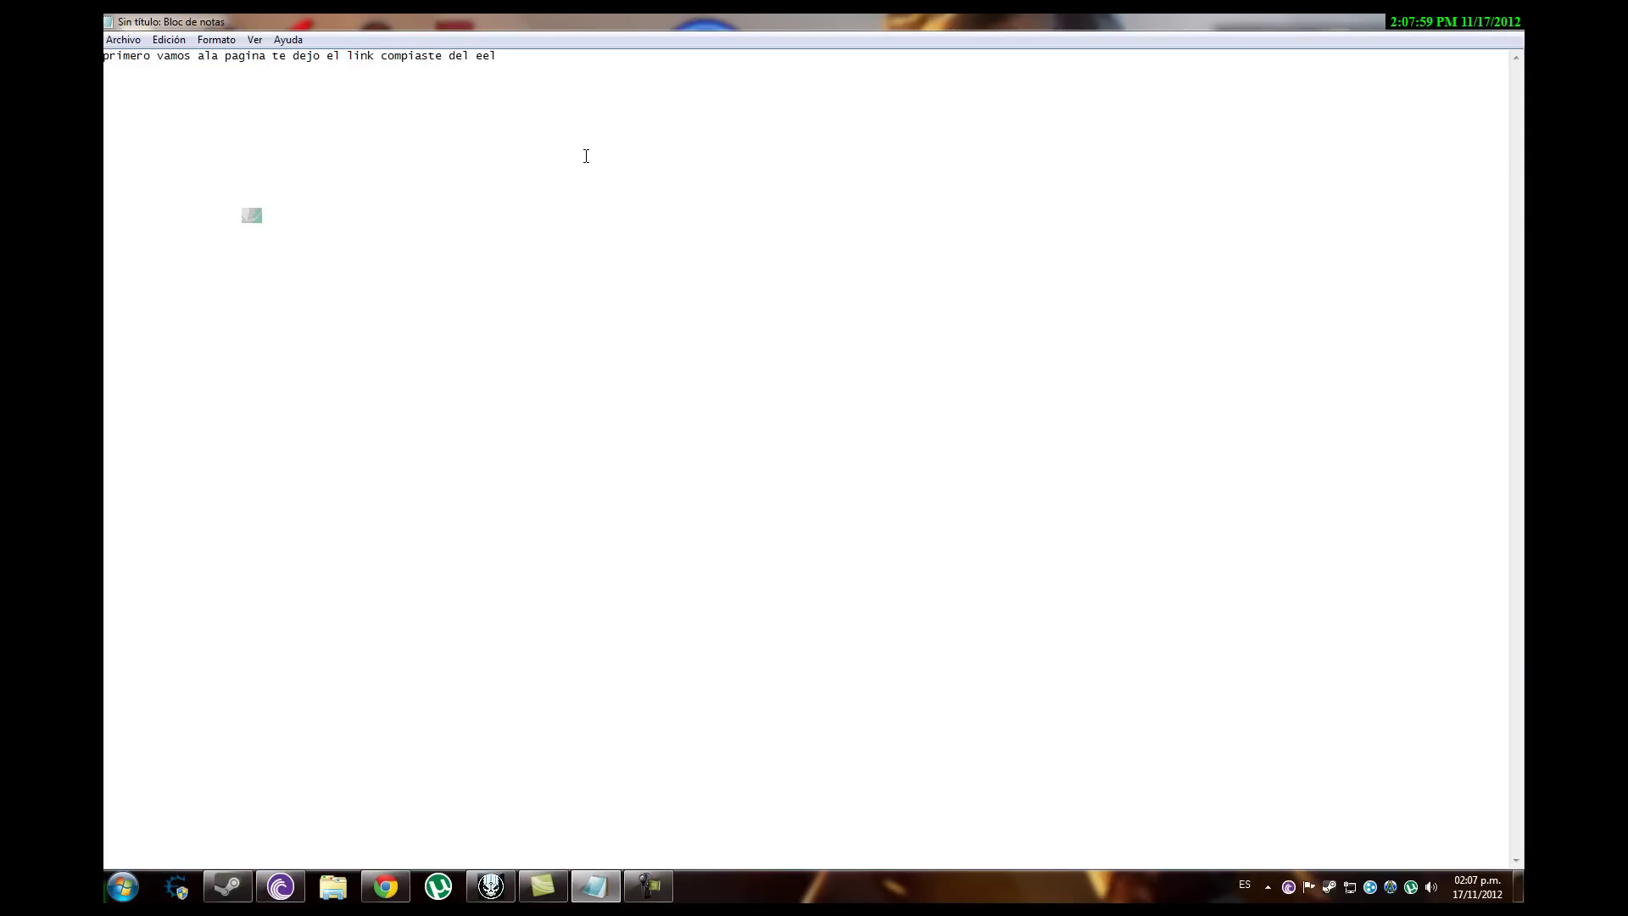
Switch to Chrome, copy the MediaFire page address of BamBino.rar, and paste it at the end of the Notepad line.
click(386, 886)
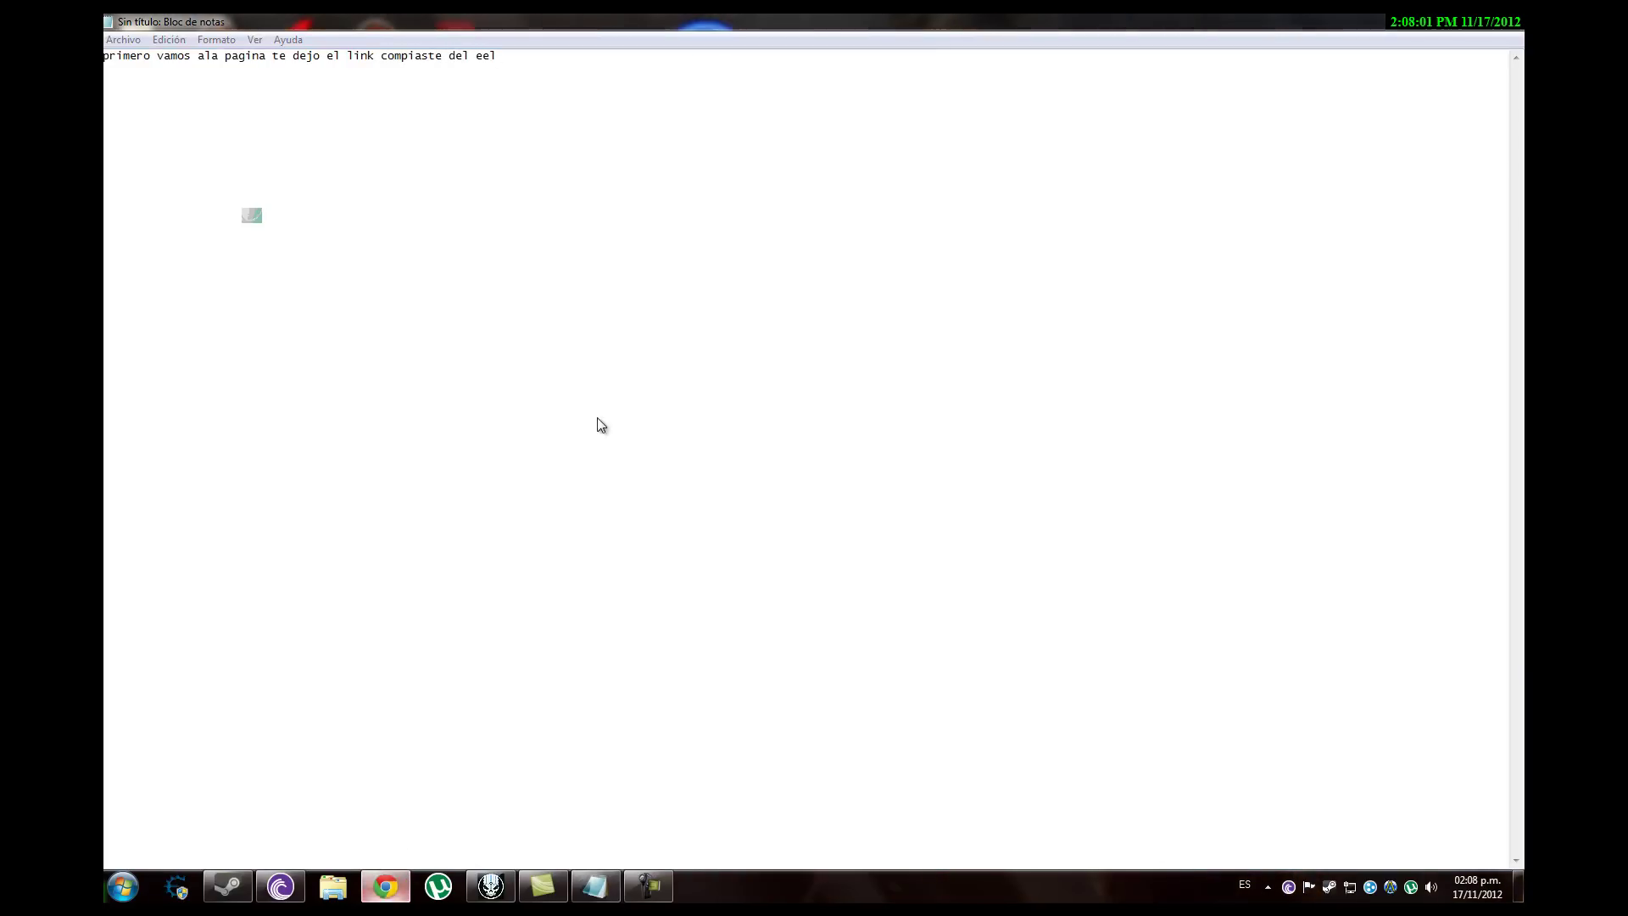
drag(422, 49, 202, 49)
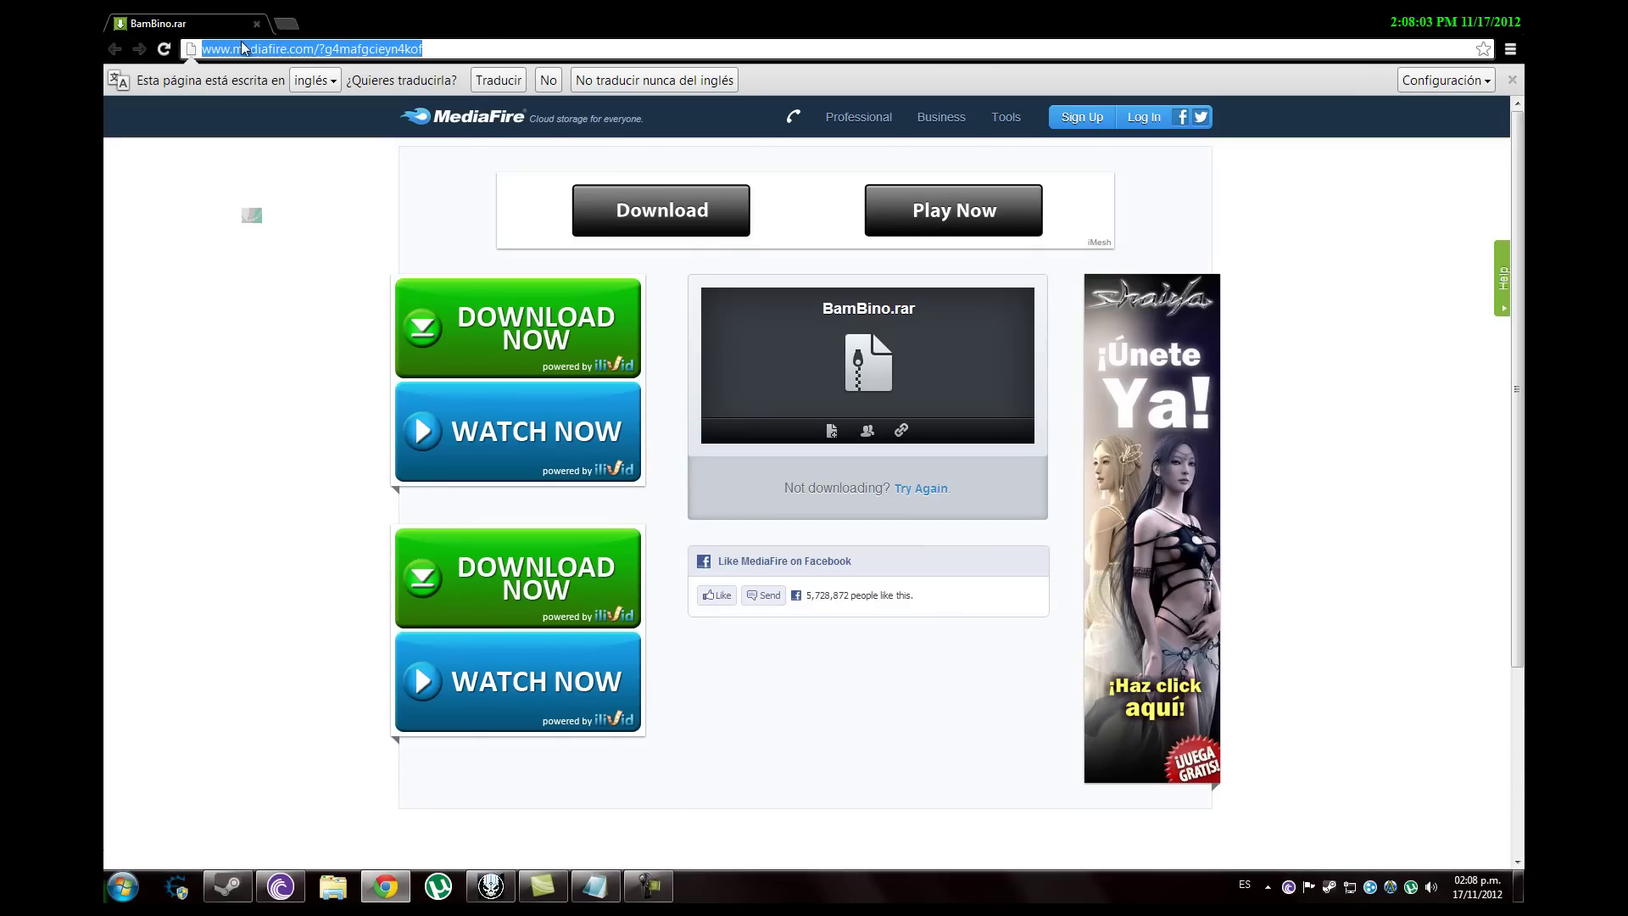
right_click(244, 46)
click(283, 95)
click(596, 886)
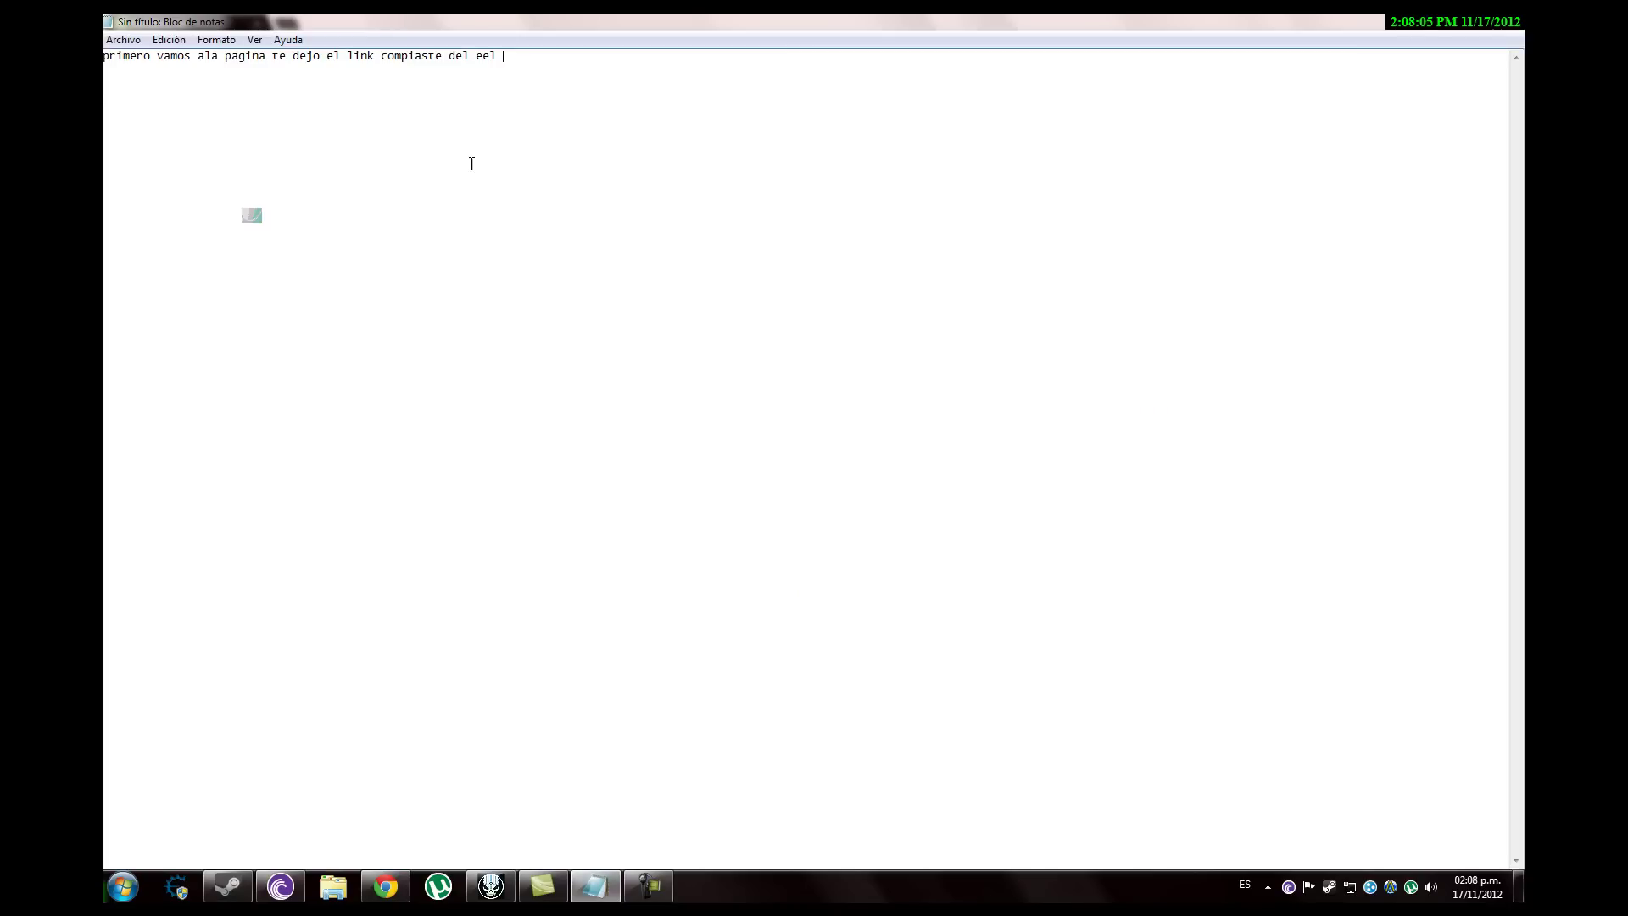
key(ctrl+v)
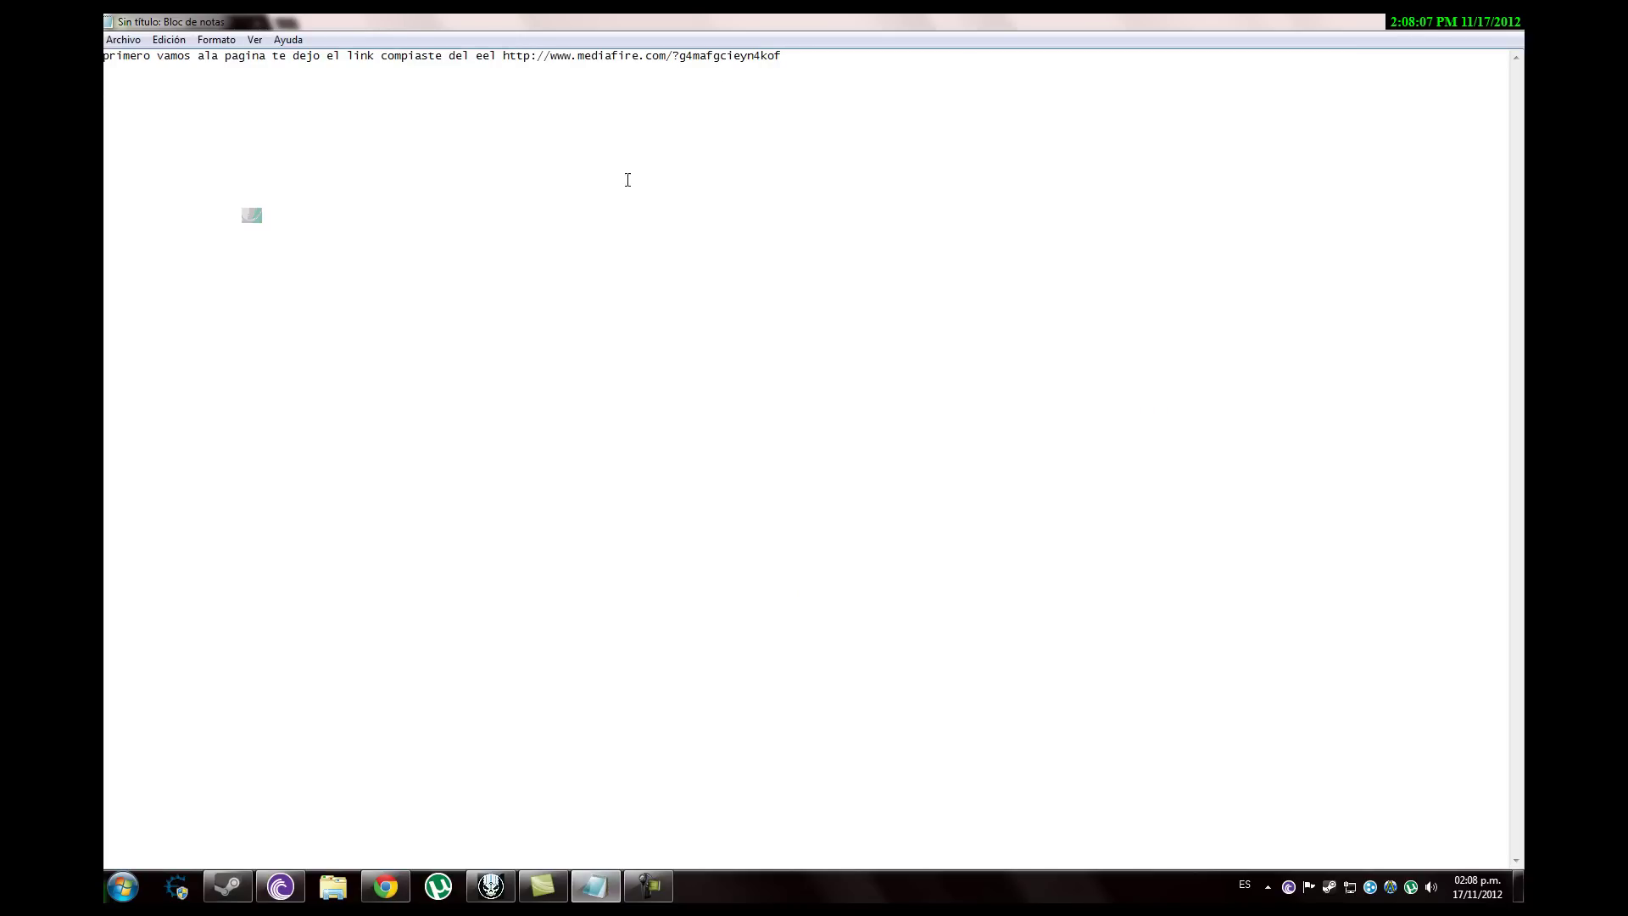
Replace the note's text with "cuando descarge el bambino abres la carpeta".
drag(497, 55, 103, 68)
key(BackSpace)
drag(469, 61, 103, 124)
key(BackSpace)
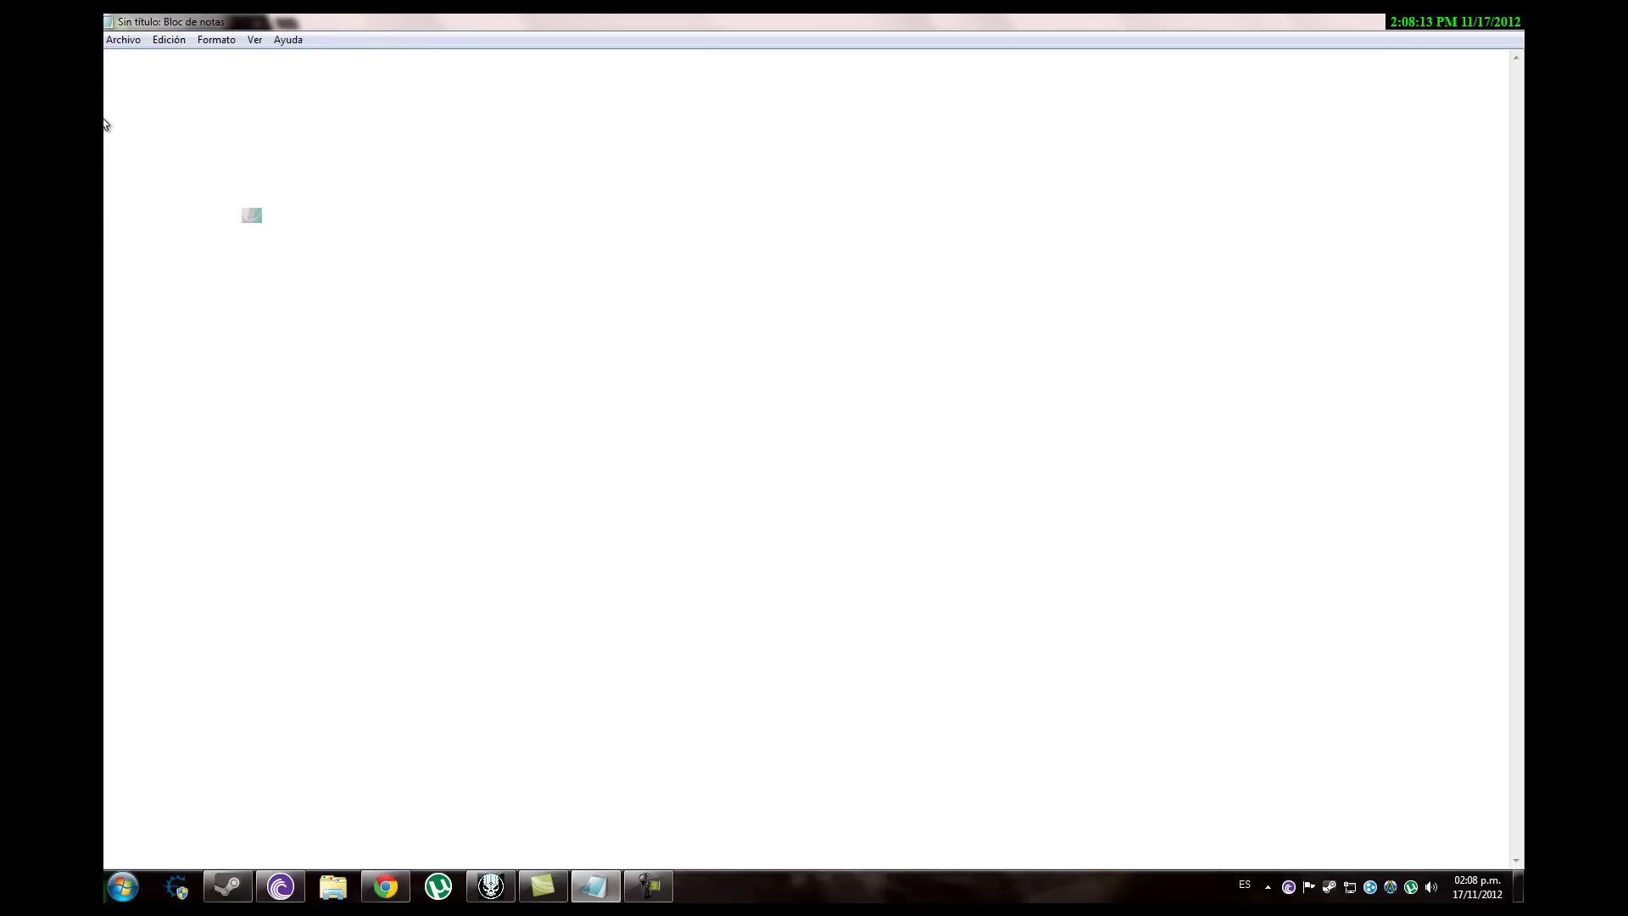
text(cuando descarge el)
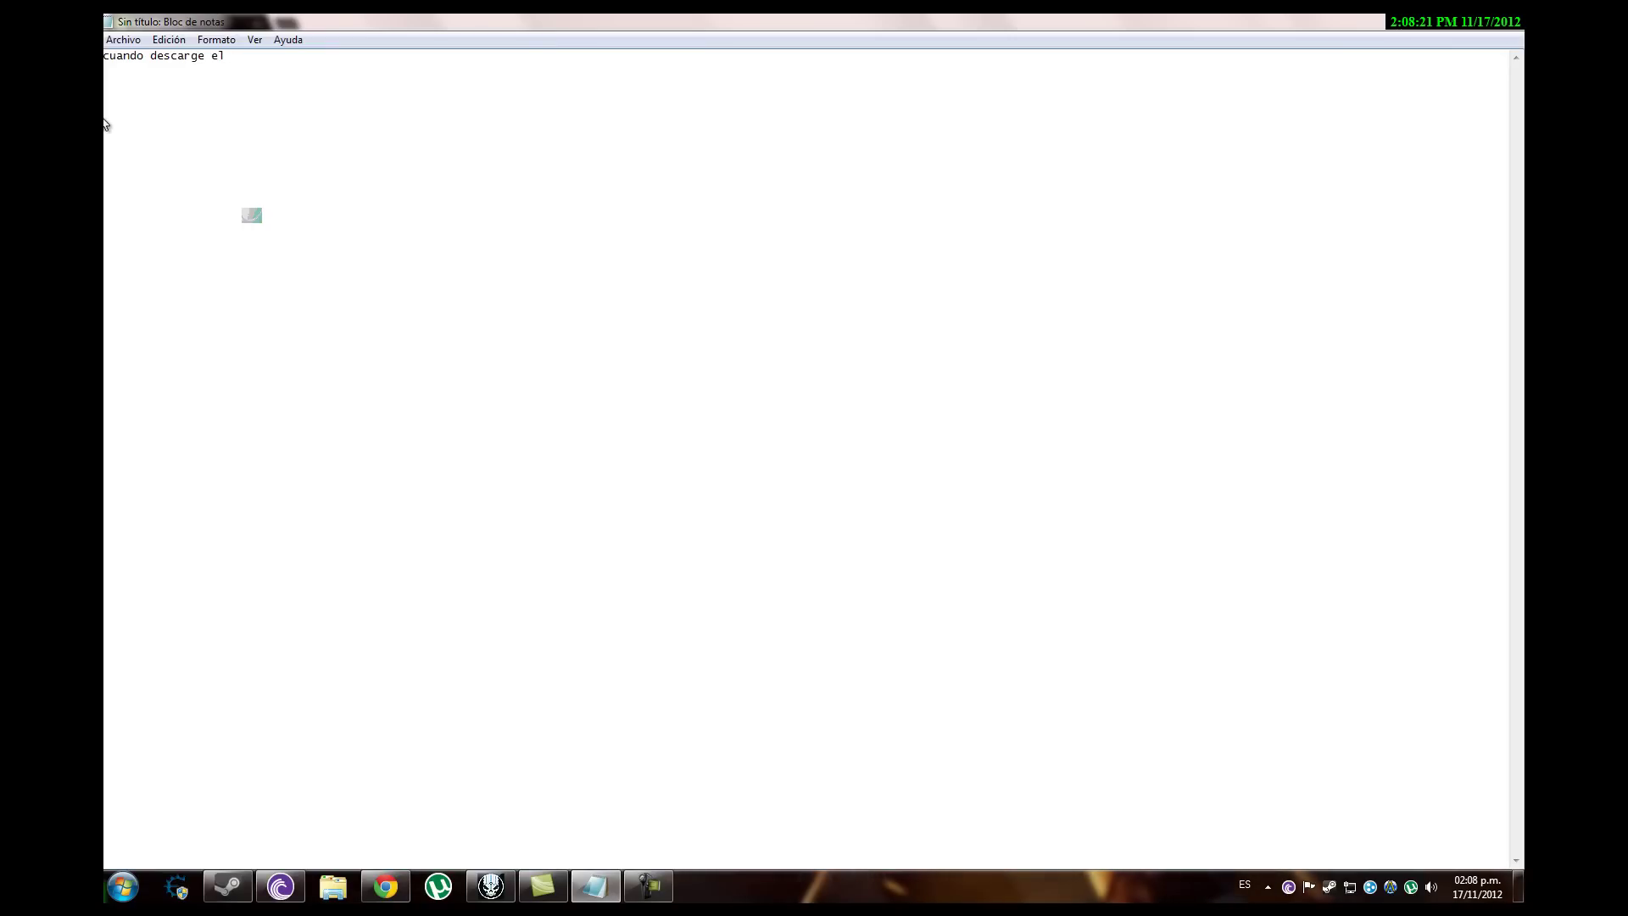
text( bambino abr)
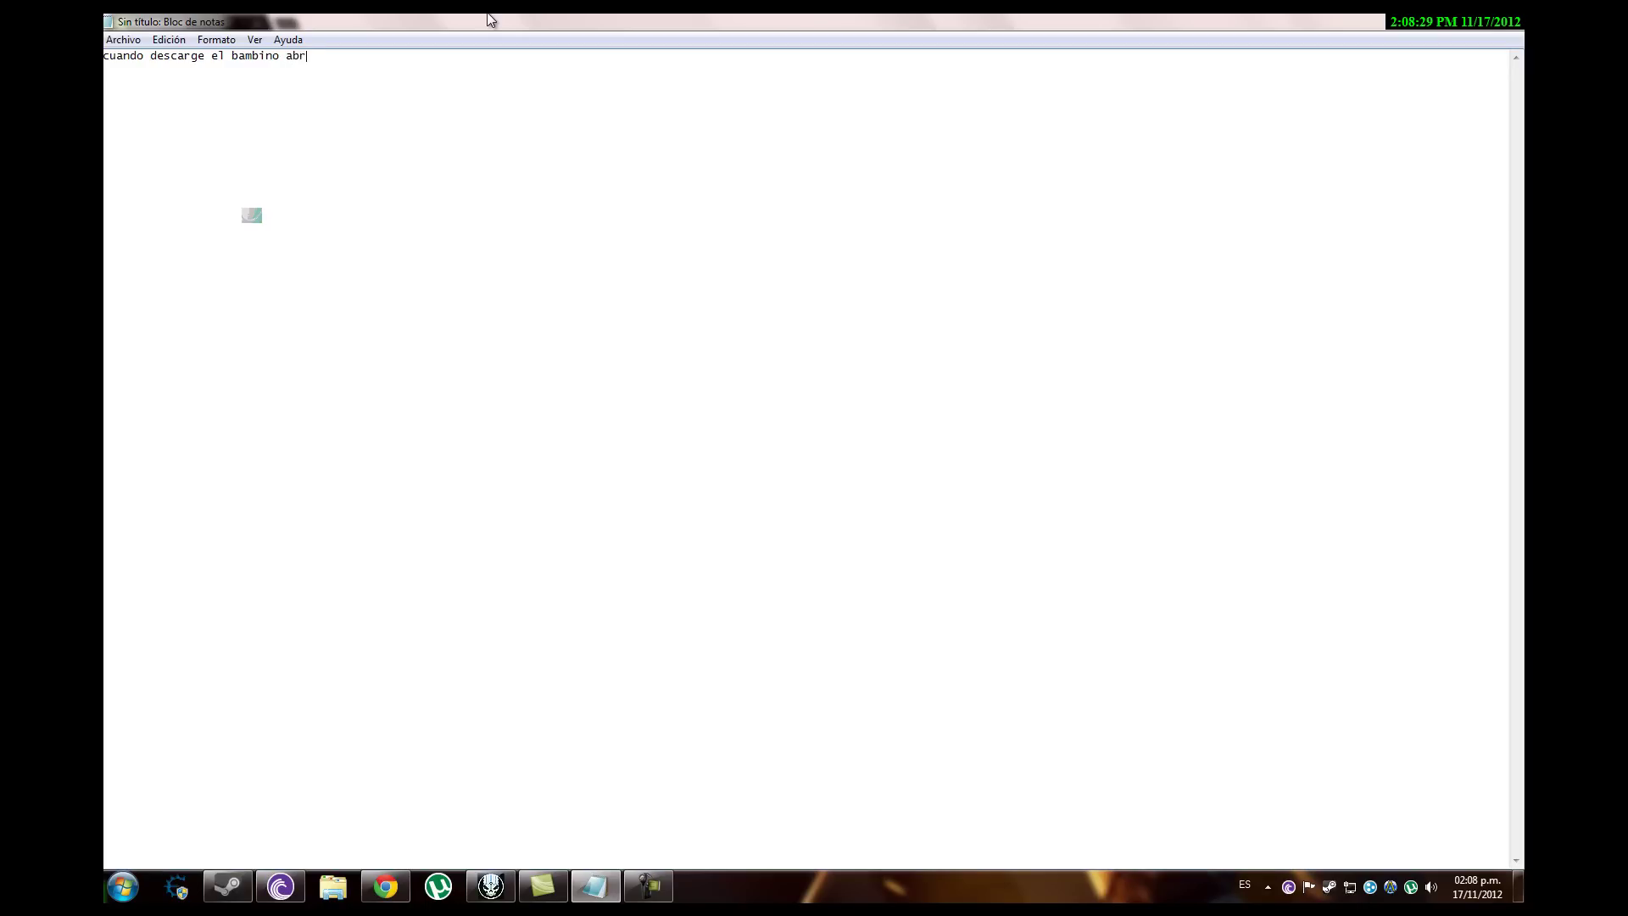
text(carpeta)
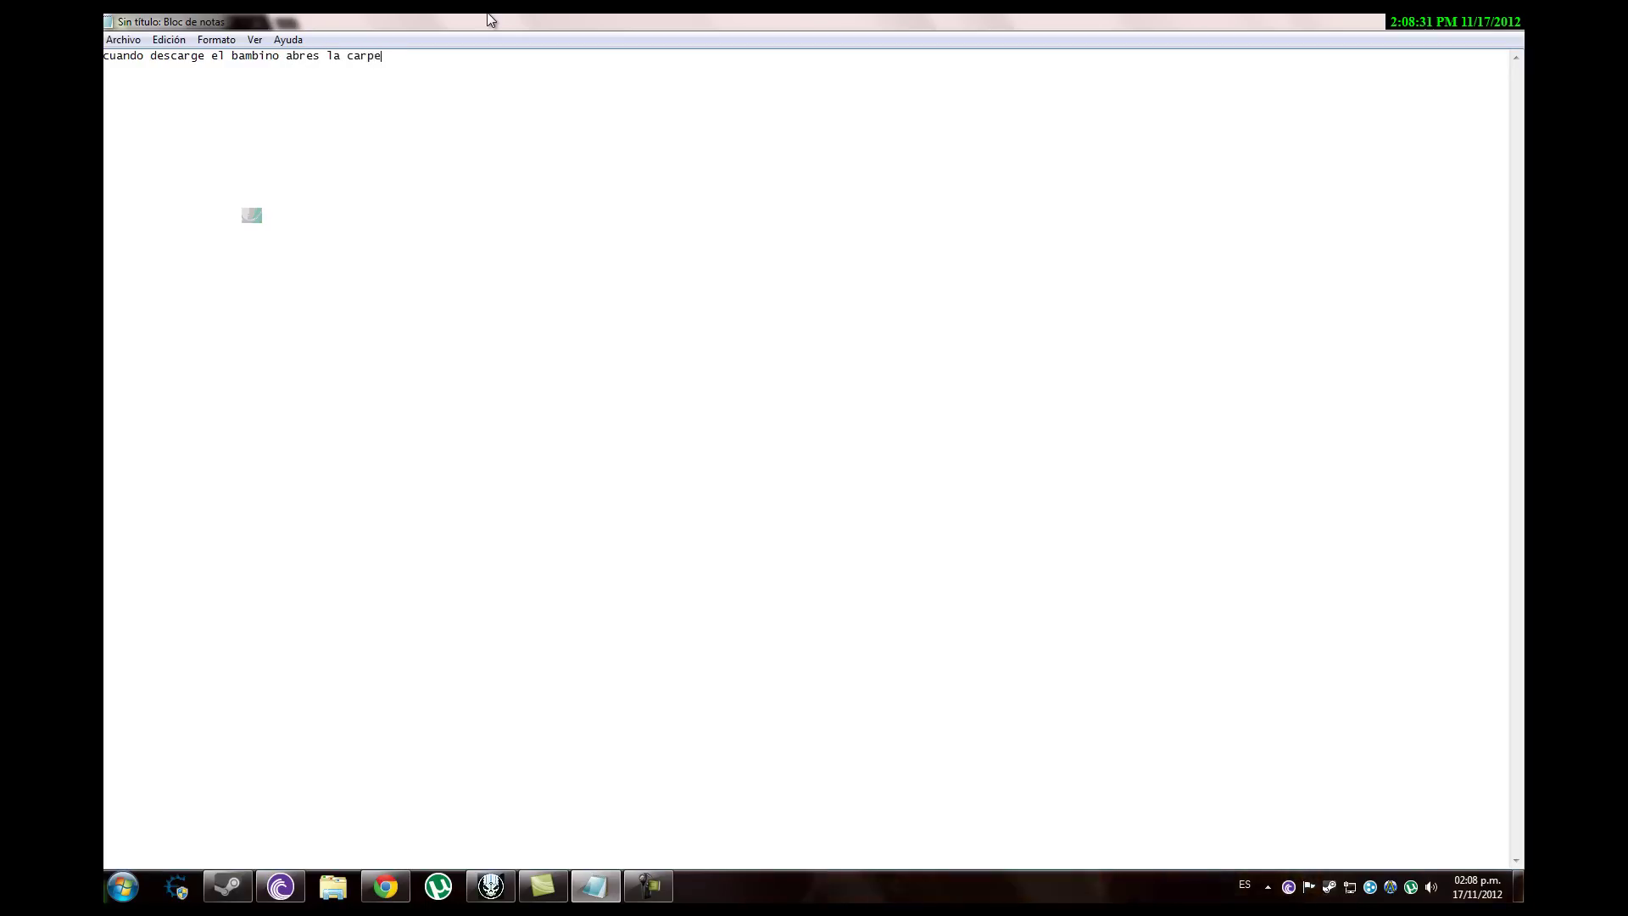
Clear all text from the note and minimize Notepad.
drag(495, 81, 108, 68)
key(BackSpace)
click(1446, 21)
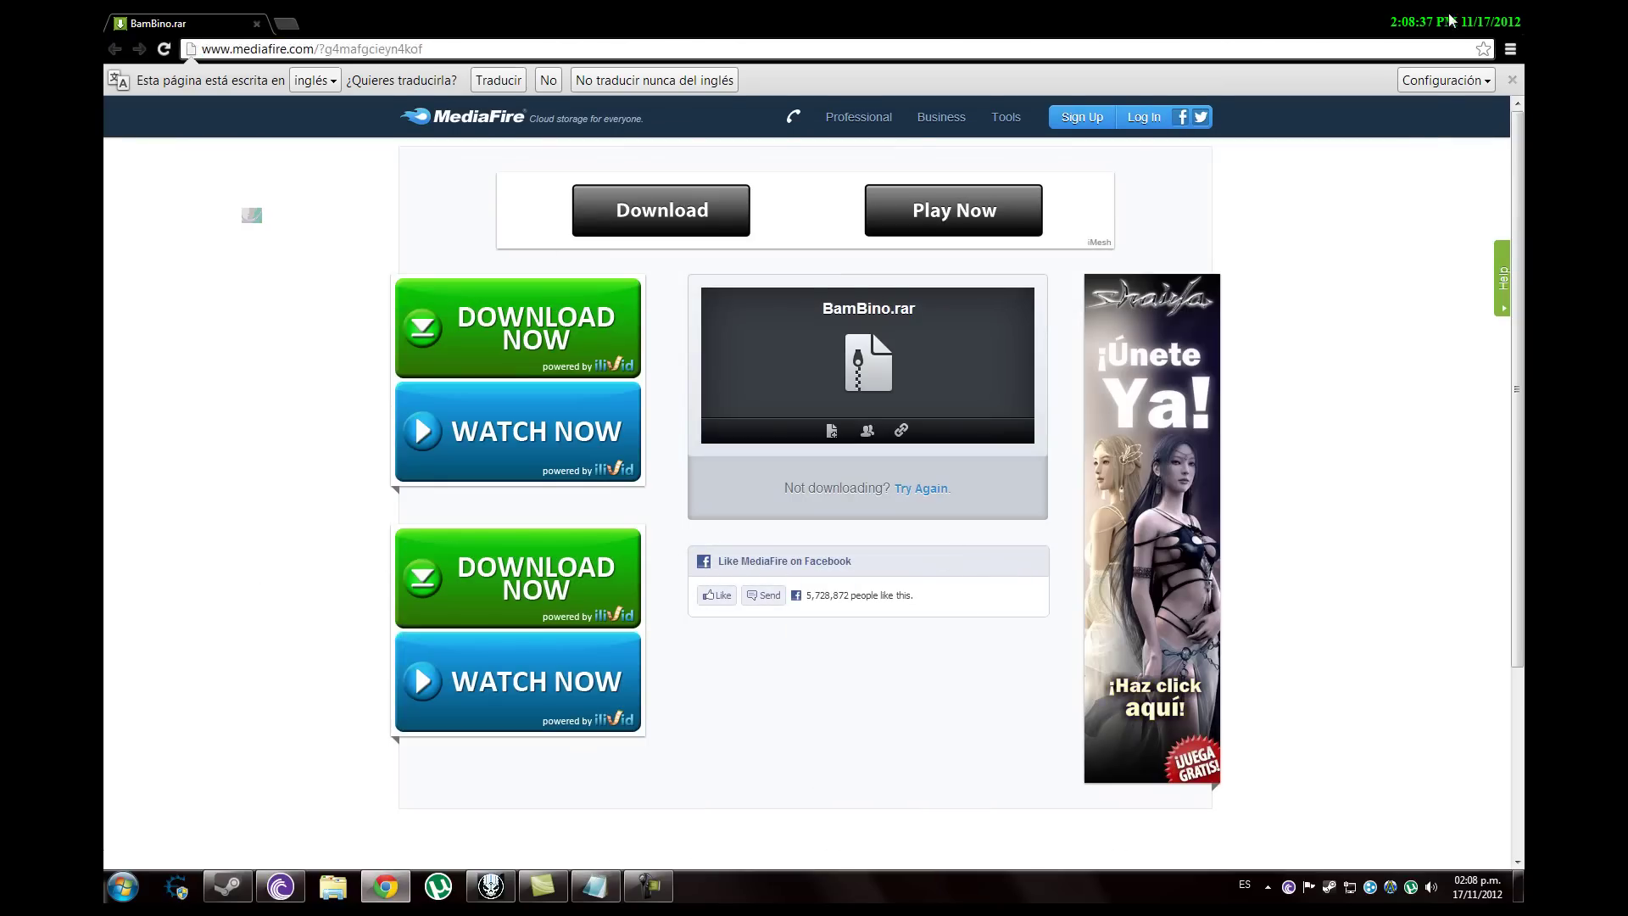
Show the desktop and open the user's Descargas folder on drive C in Windows Explorer.
key(super+d)
key(super)
click(377, 288)
key(super+e)
double_click(882, 195)
double_click(878, 397)
double_click(850, 200)
double_click(852, 234)
Move the BamBino archive from Descargas to the desktop and extract it there.
scroll(871, 314, down, 5)
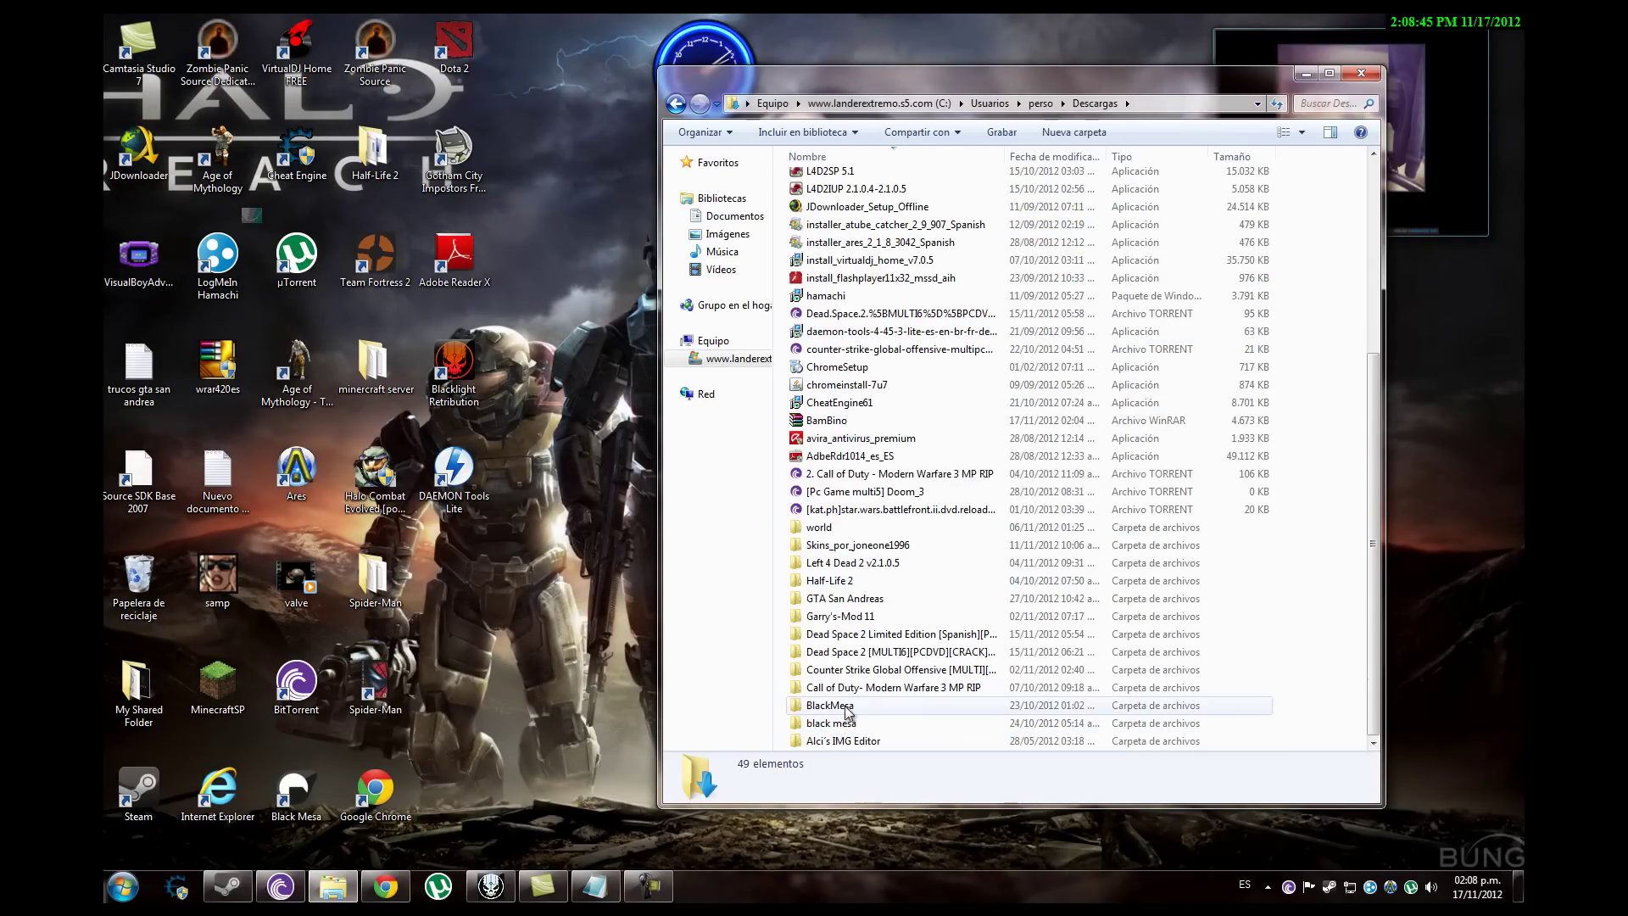
scroll(836, 541, up, 2)
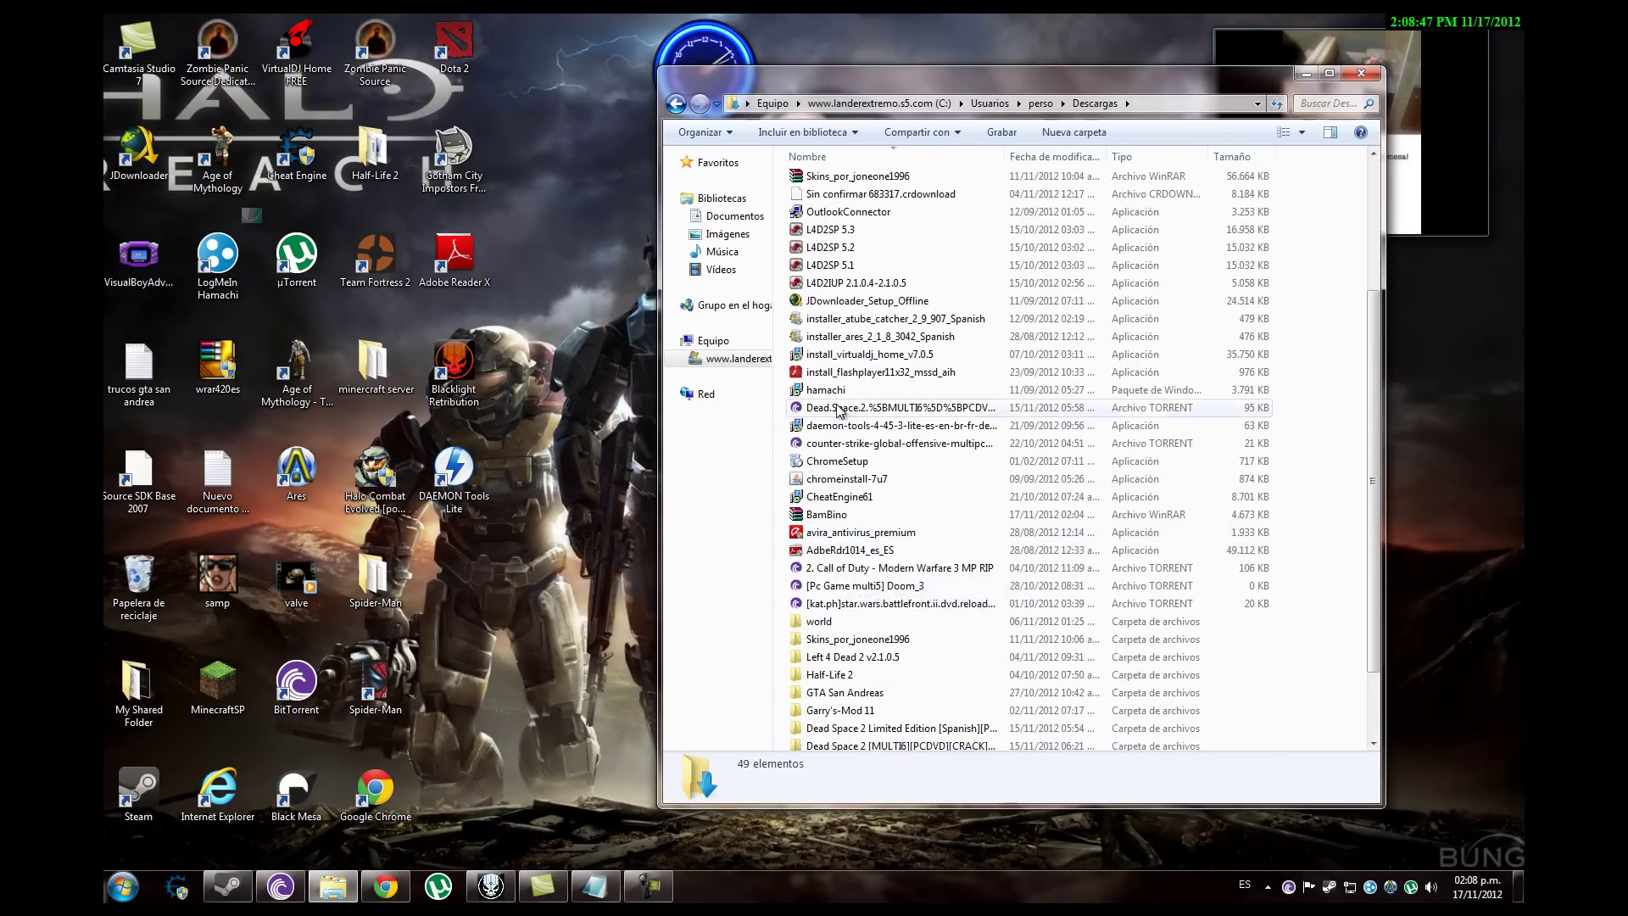
scroll(839, 610, up, 2)
drag(827, 622, 620, 585)
right_click(621, 585)
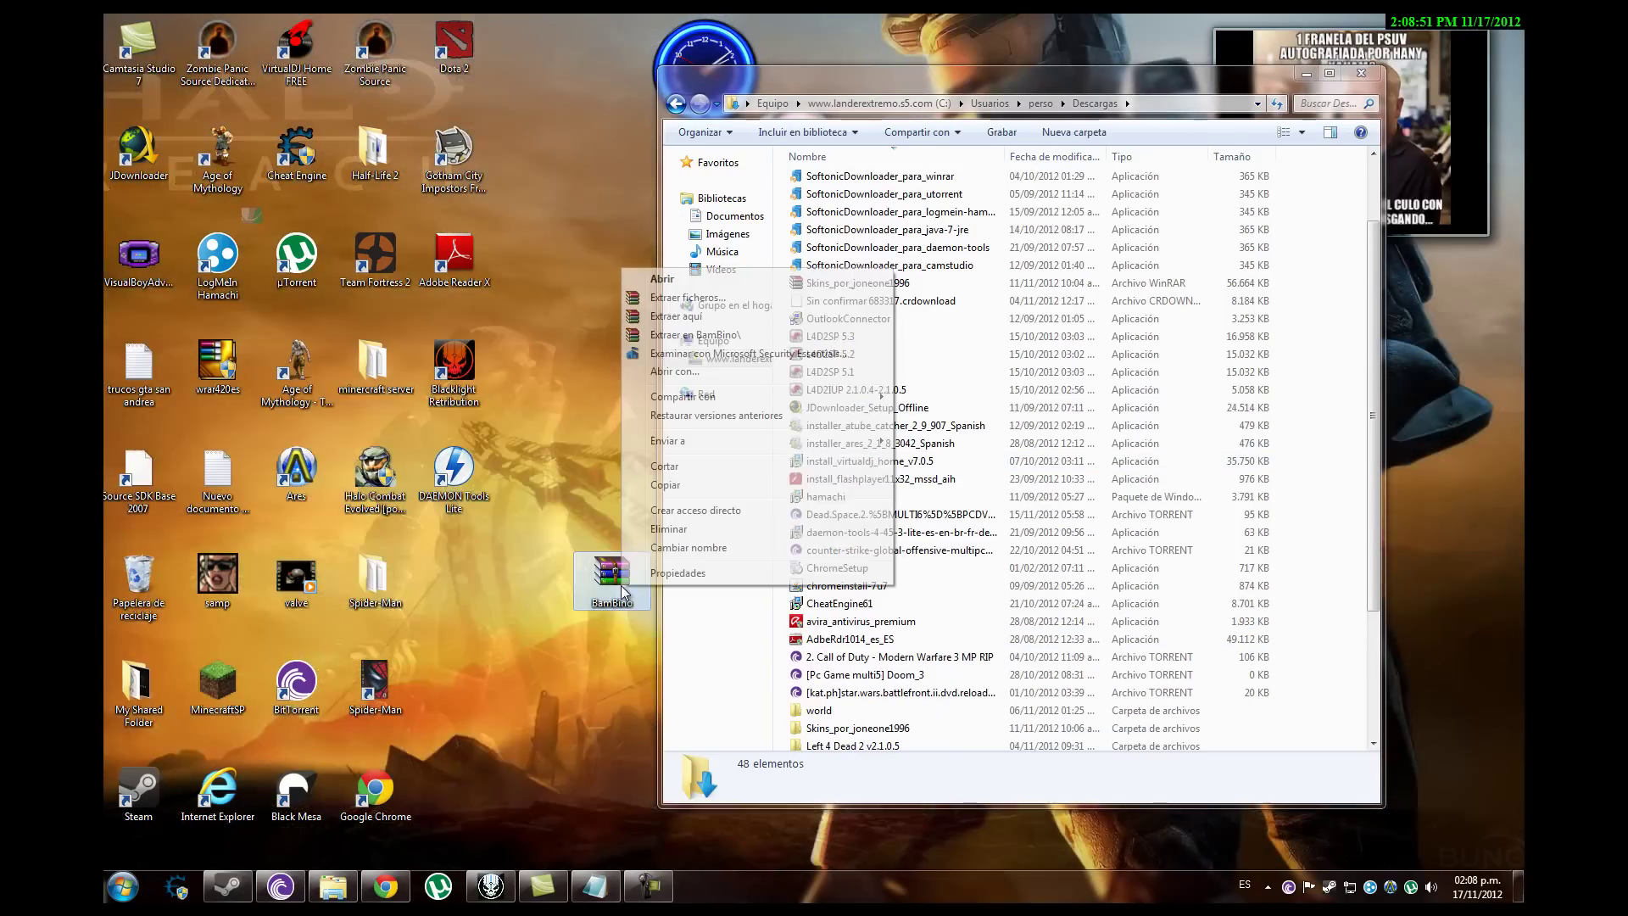
click(678, 315)
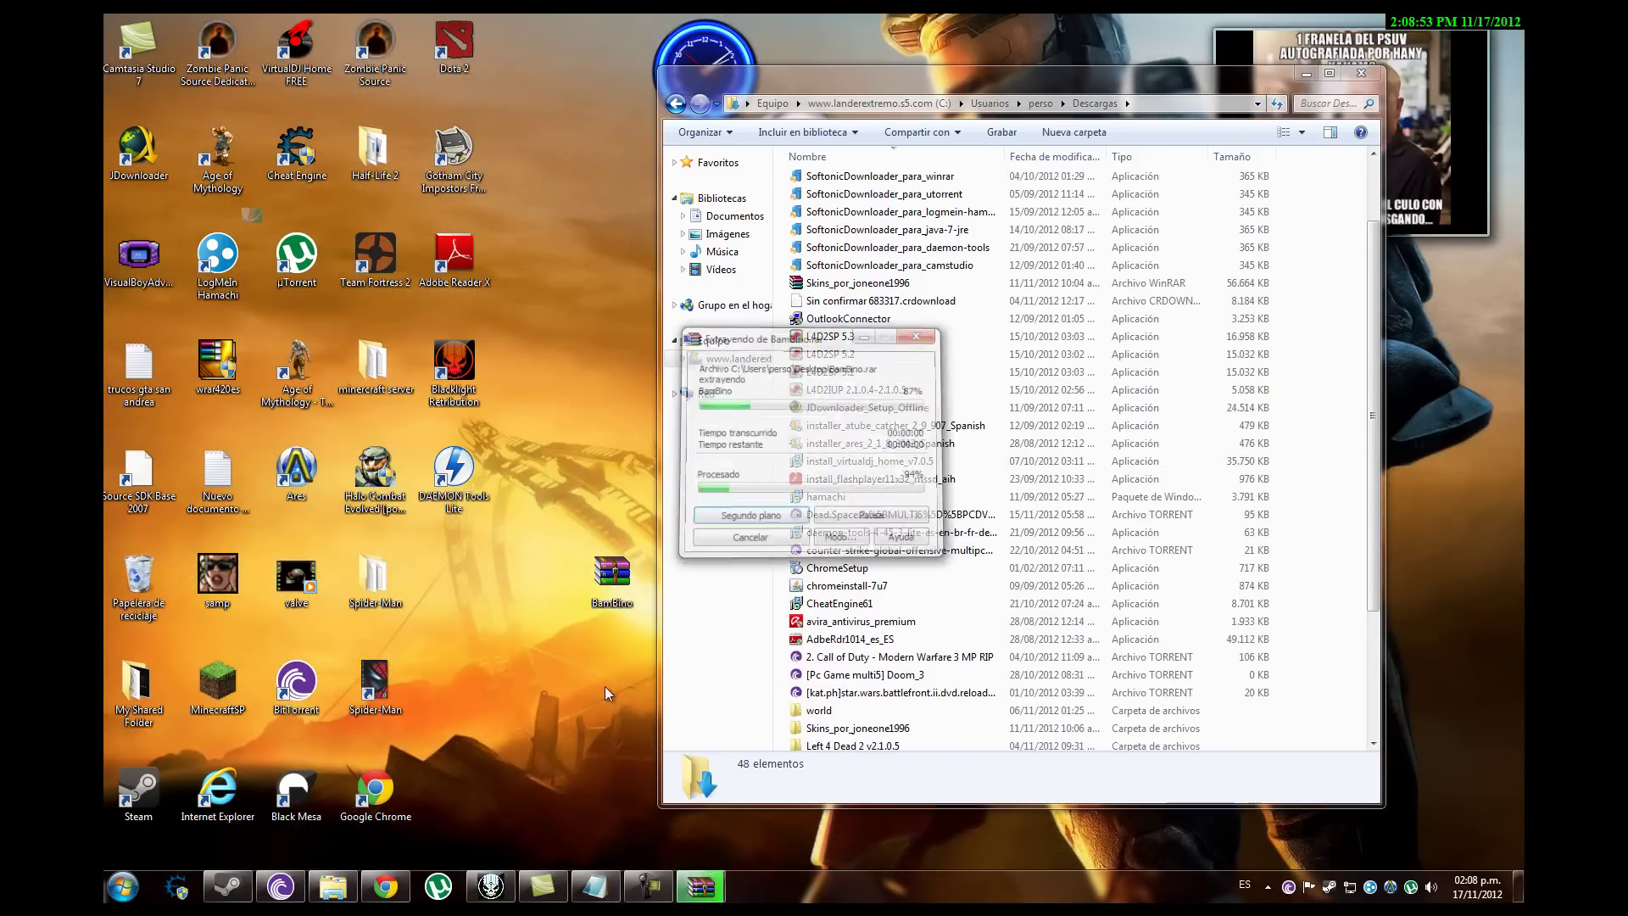
Move the BamBino archive back into Descargas, closing that window, and open the extracted BamBino folder on the desktop.
drag(620, 592, 1102, 593)
click(1372, 76)
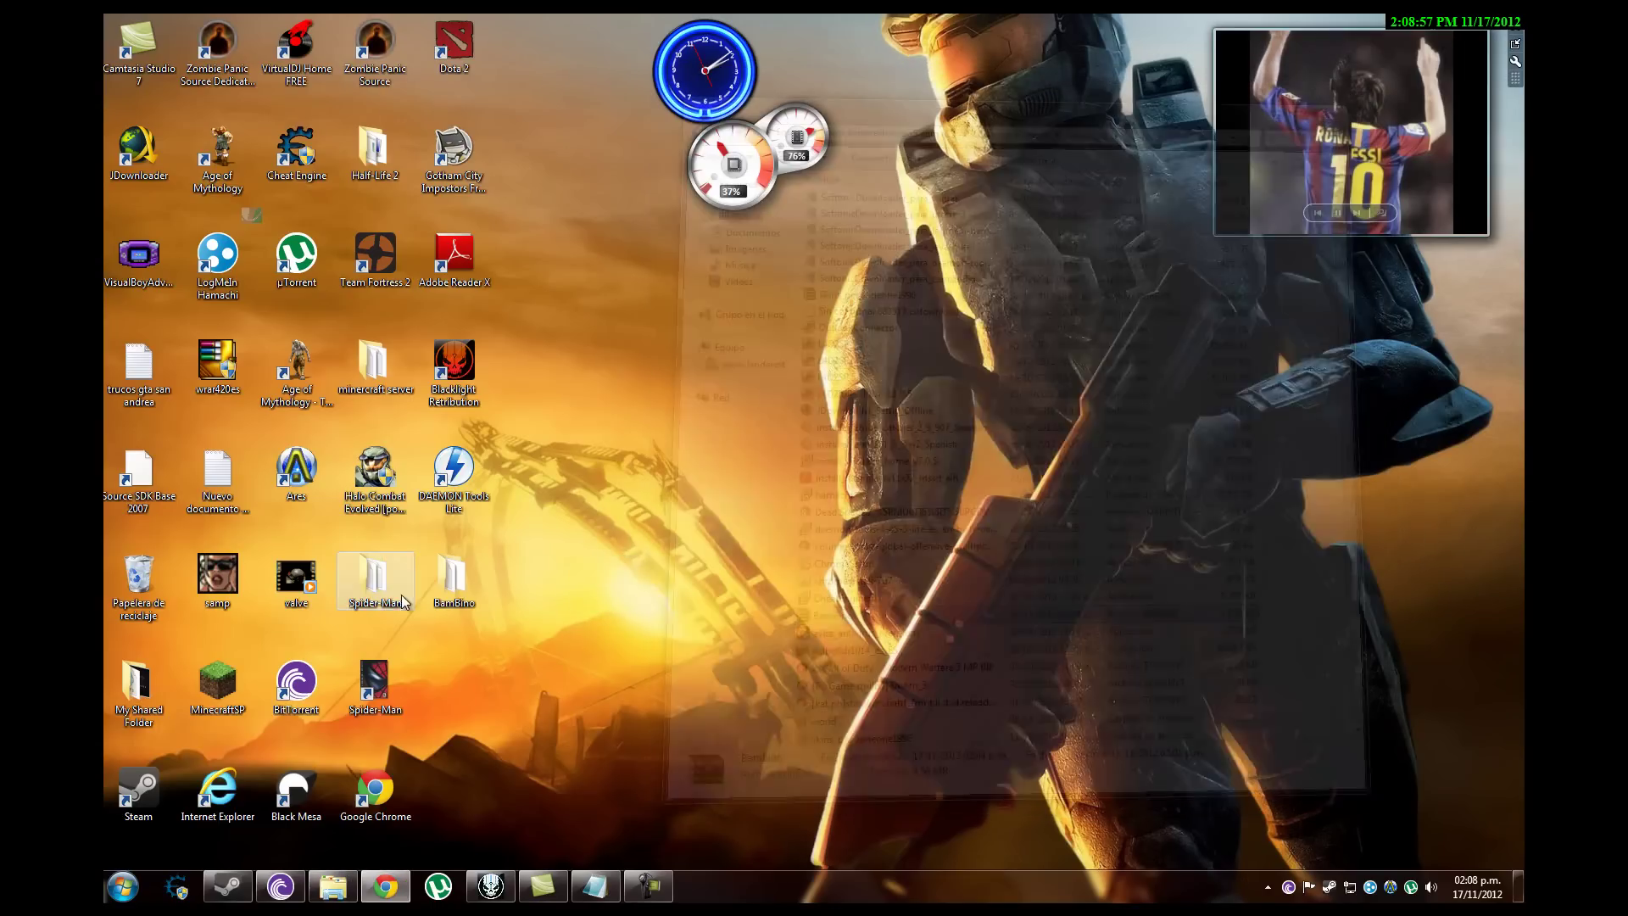
double_click(473, 590)
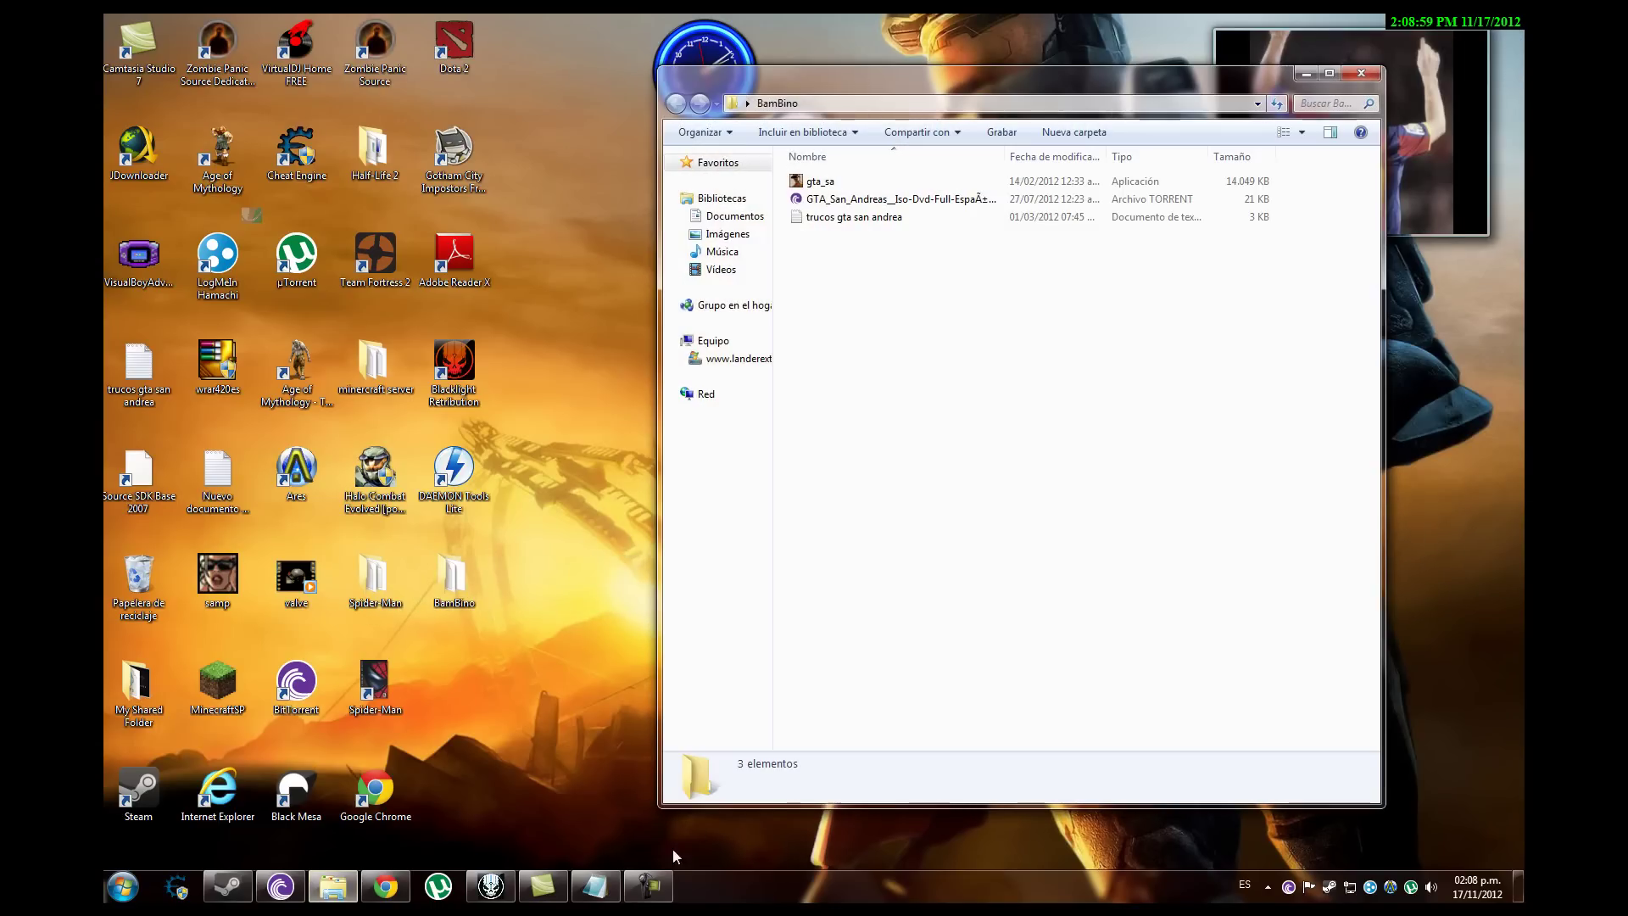
Return to the empty Notepad note and write "te saldran 3 cosas el crack los codes y la descarga".
click(596, 886)
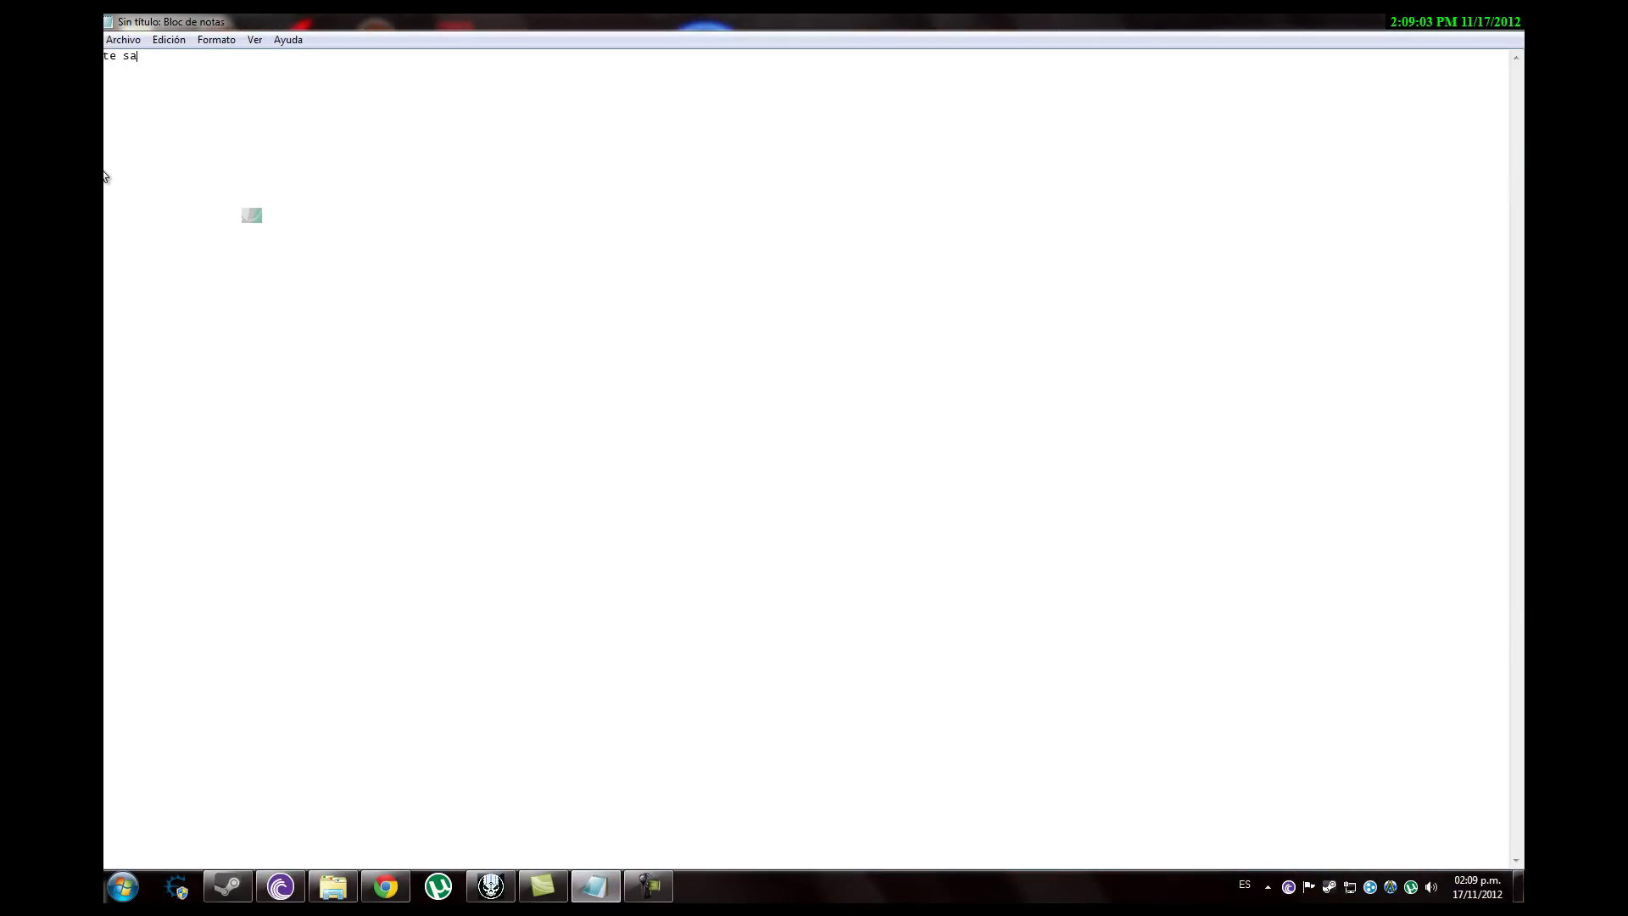
text(te saldran 3 cosas)
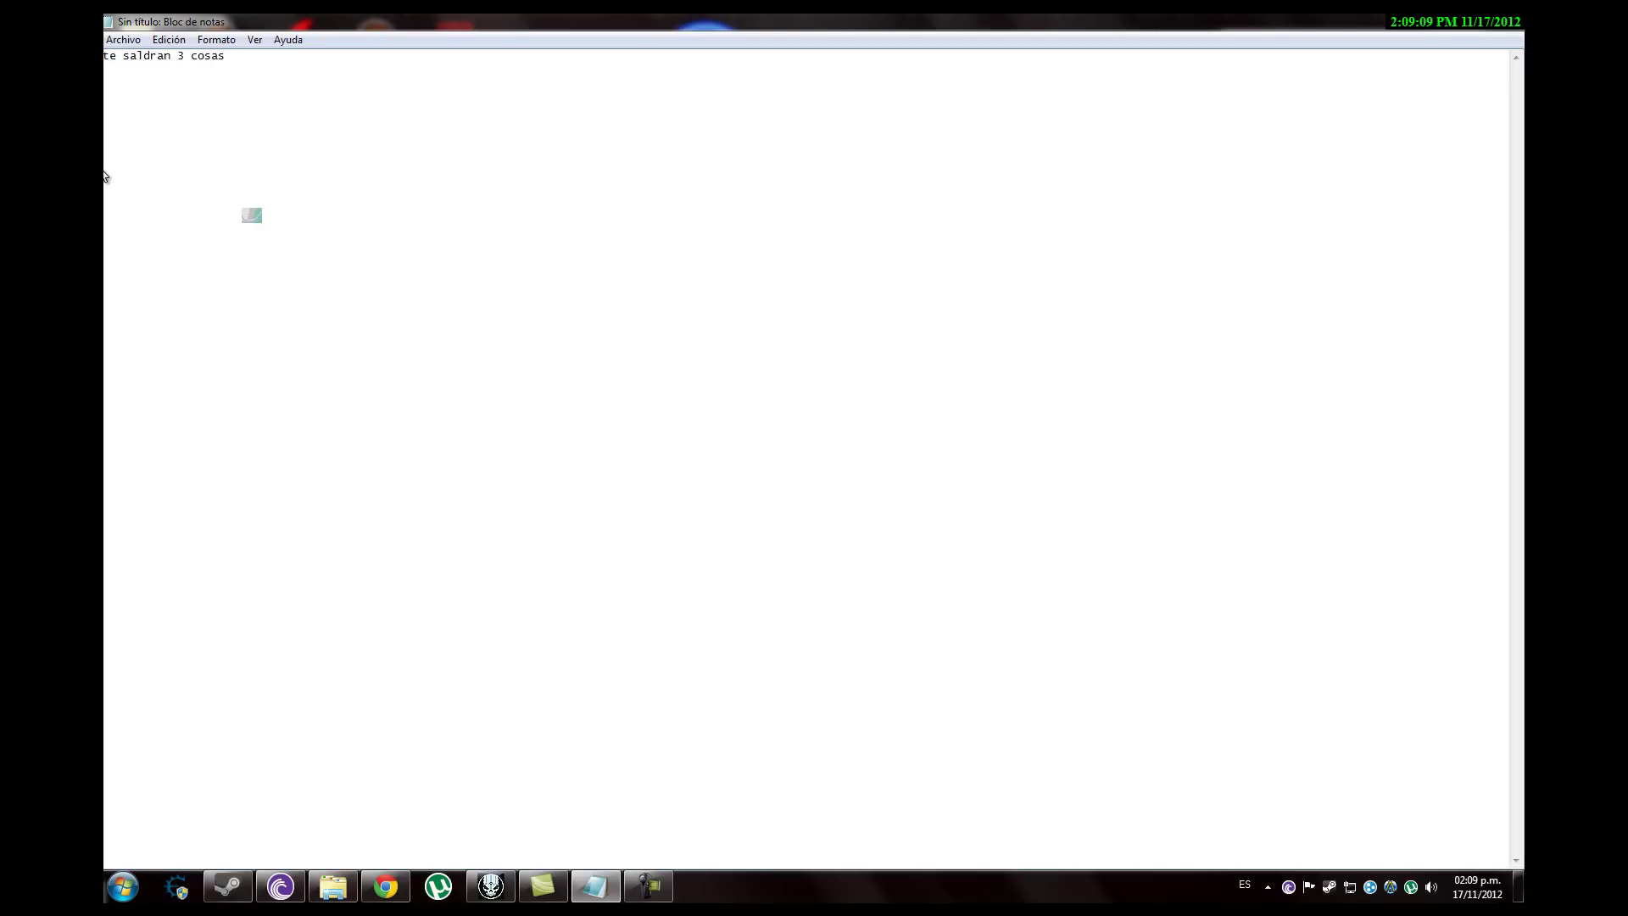
text( el crack)
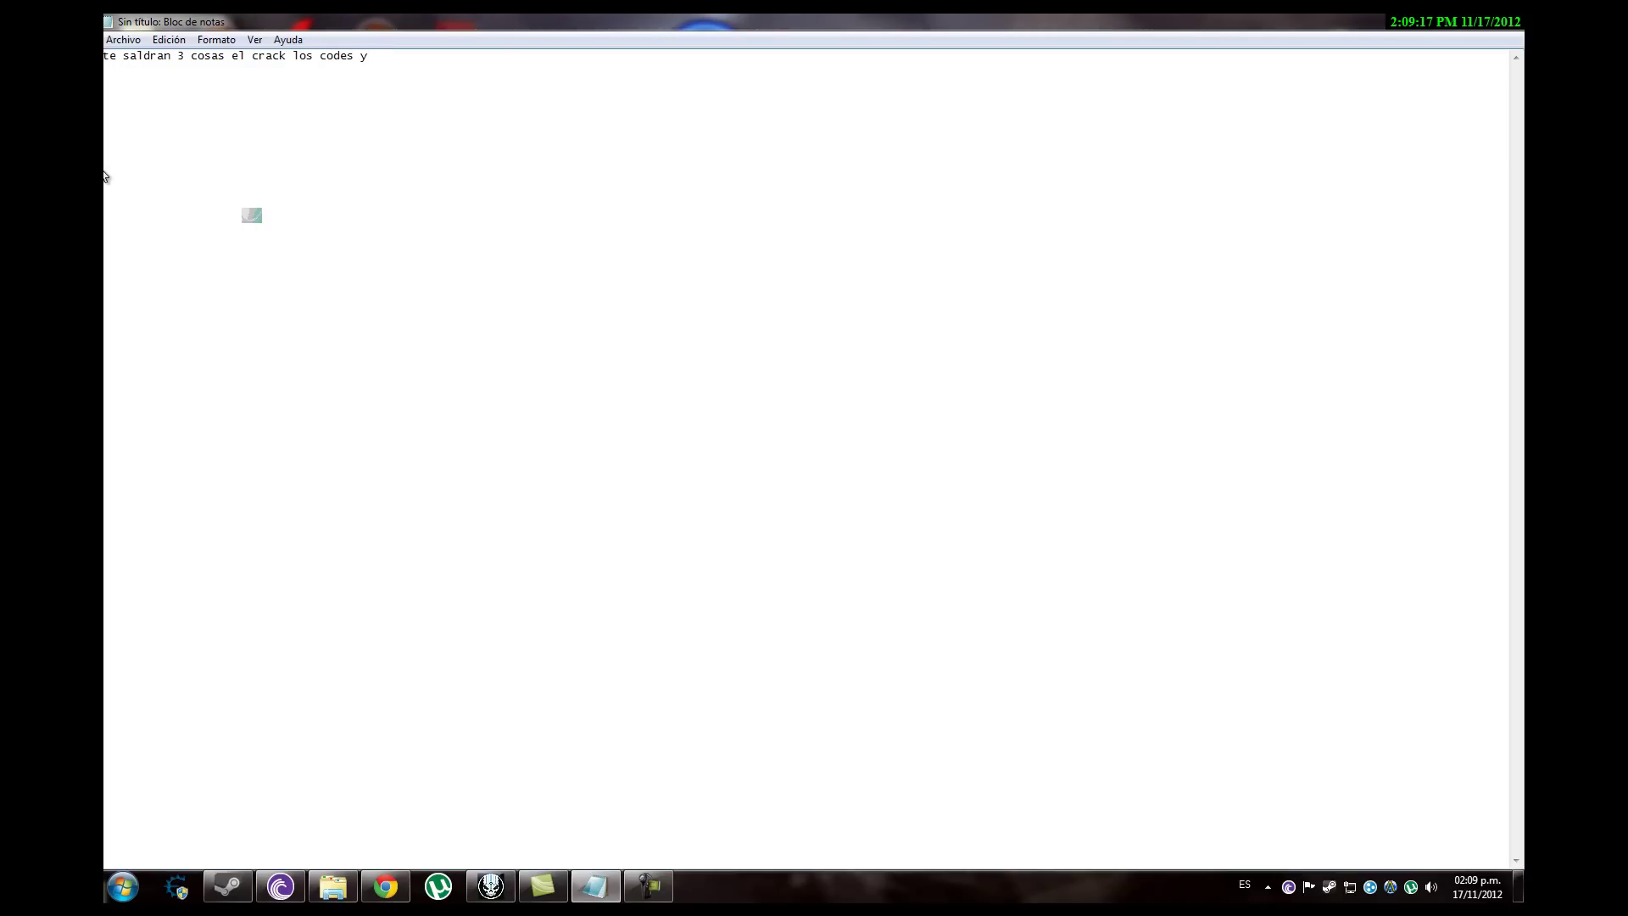
text(los codes y la d)
key(BackSpace)
key(BackSpace)
key(BackSpace)
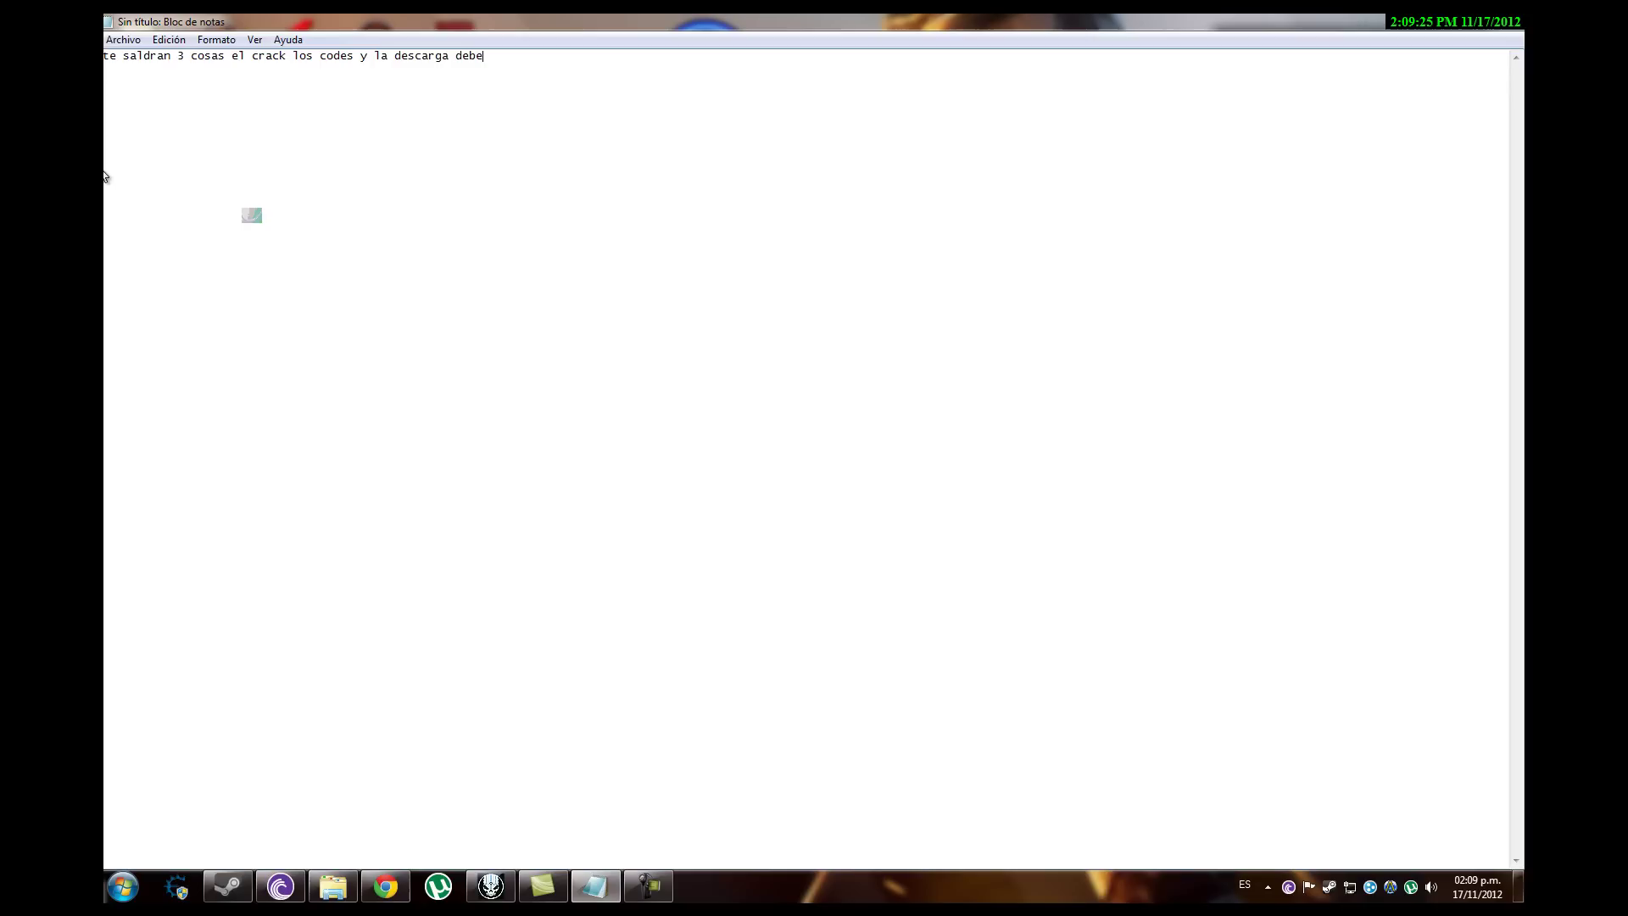
Continue the note with "debes tener el bittorrent o uptoreent es la misma verga".
text(rga debes tener el bi)
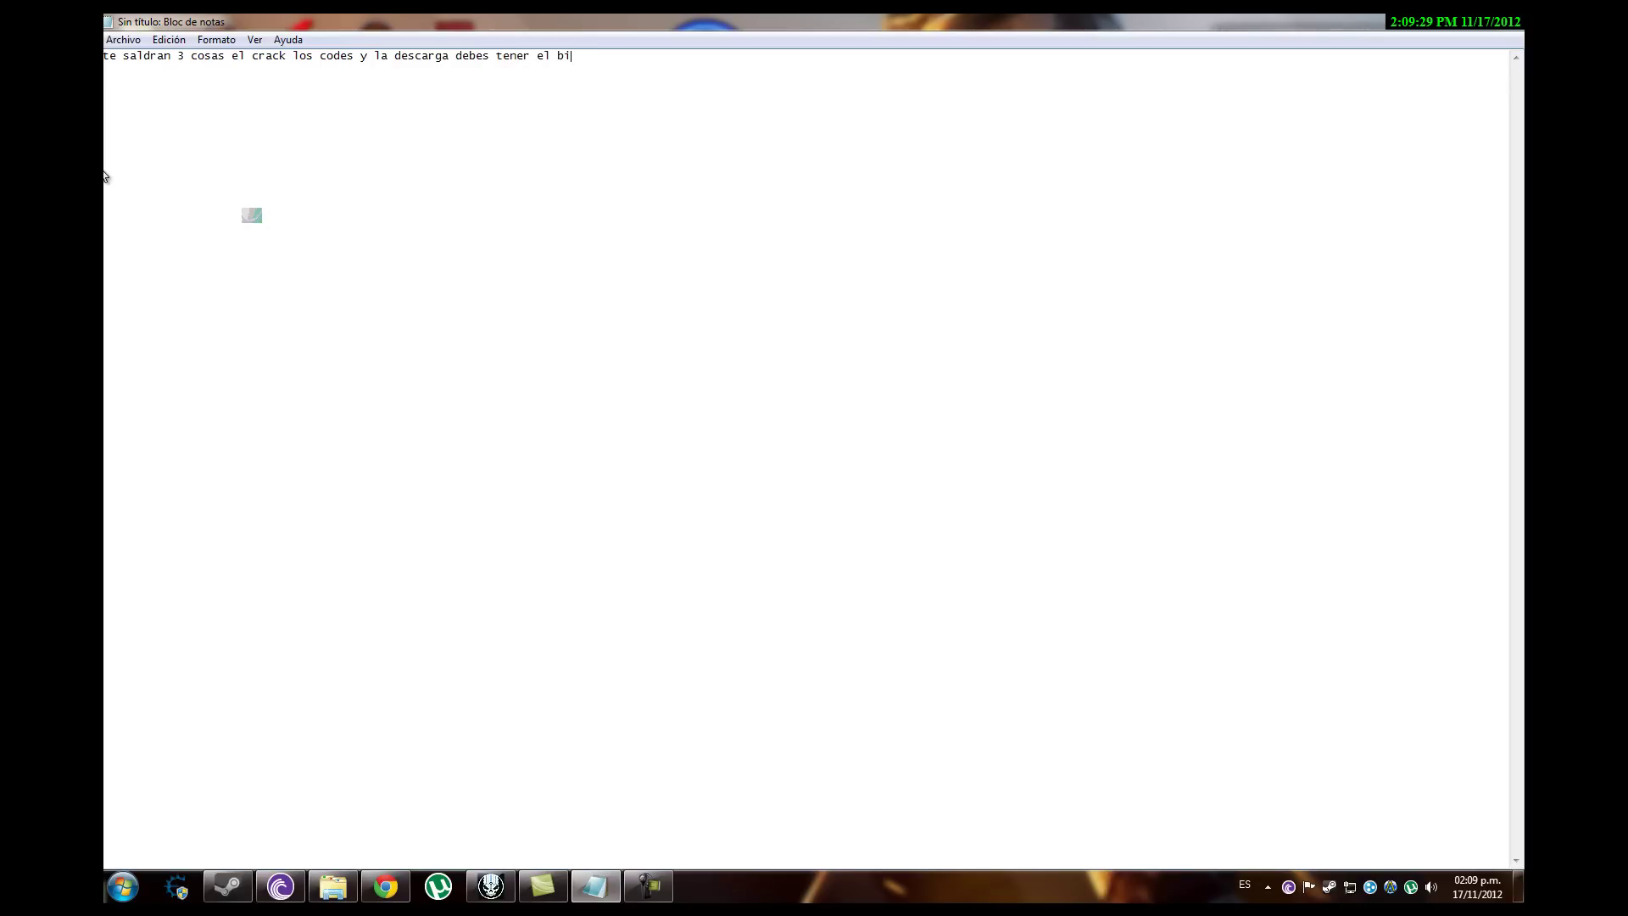
text(ttorrent )
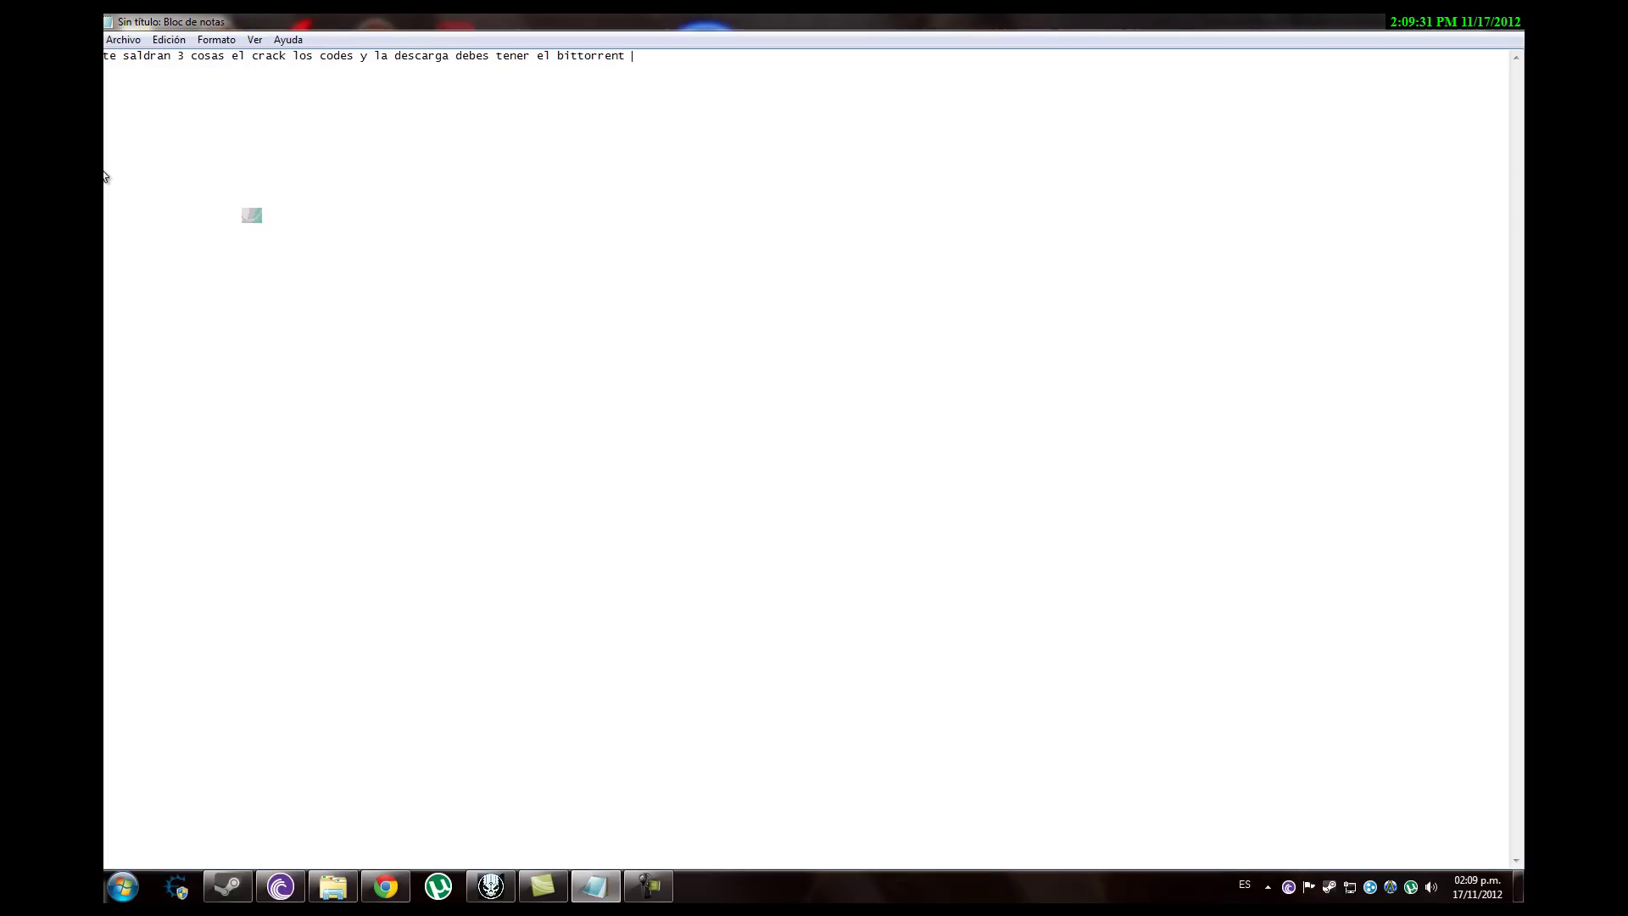
text(o uptoreen)
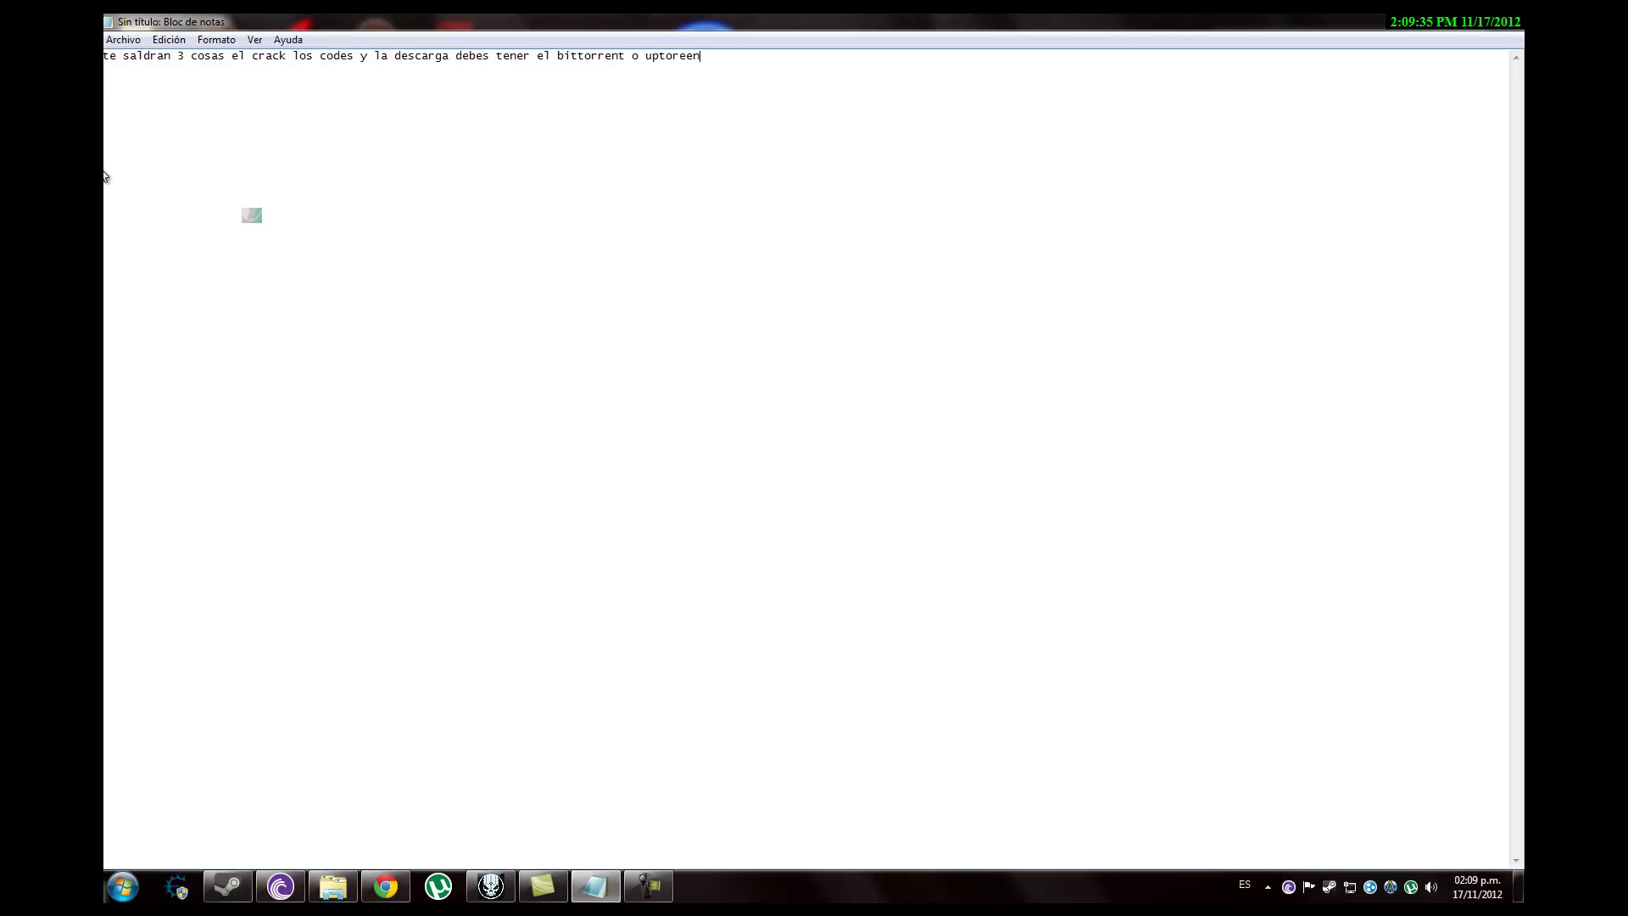
text(t e)
key(BackSpace)
text(ga)
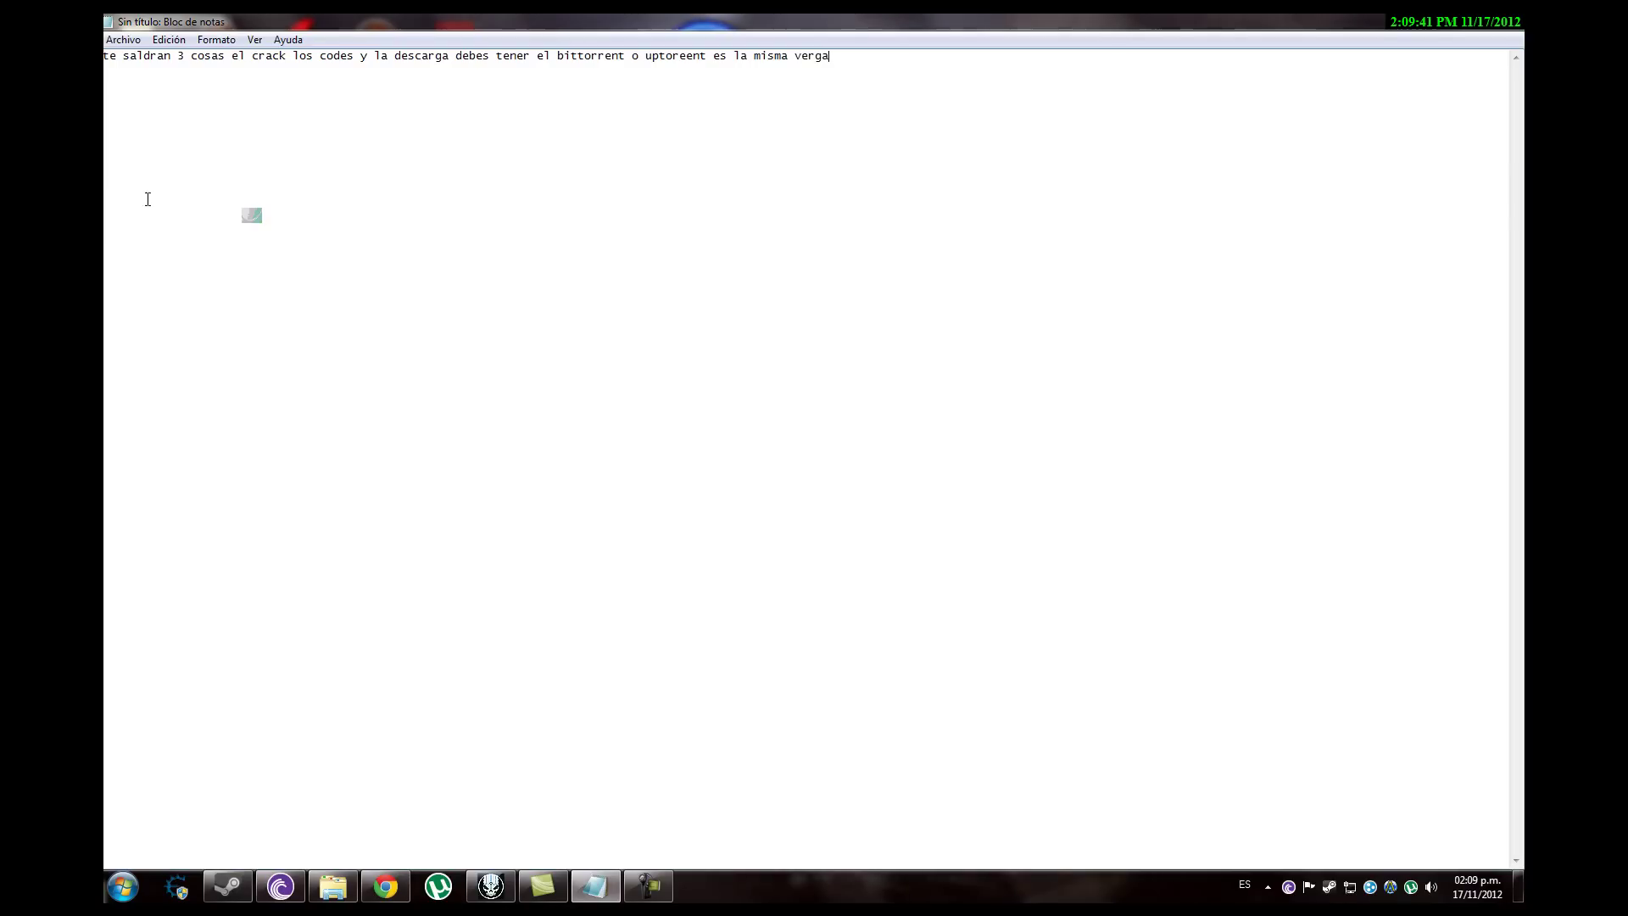
Clear the note, minimize Notepad, and close the BamBino folder window.
drag(832, 94, 102, 247)
key(BackSpace)
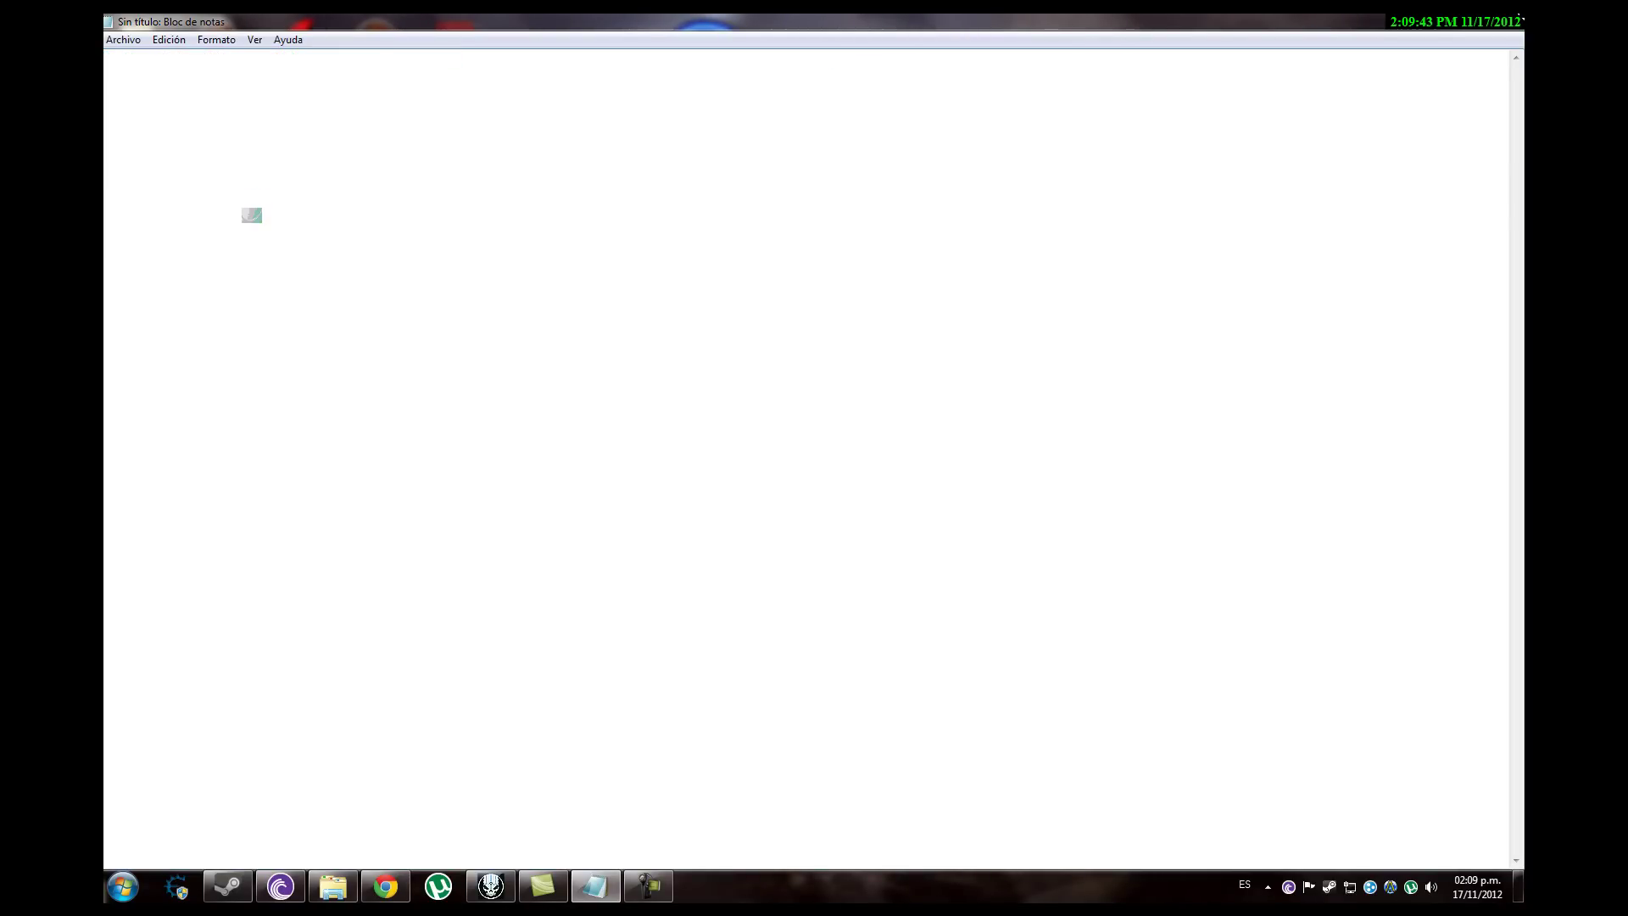
click(1439, 28)
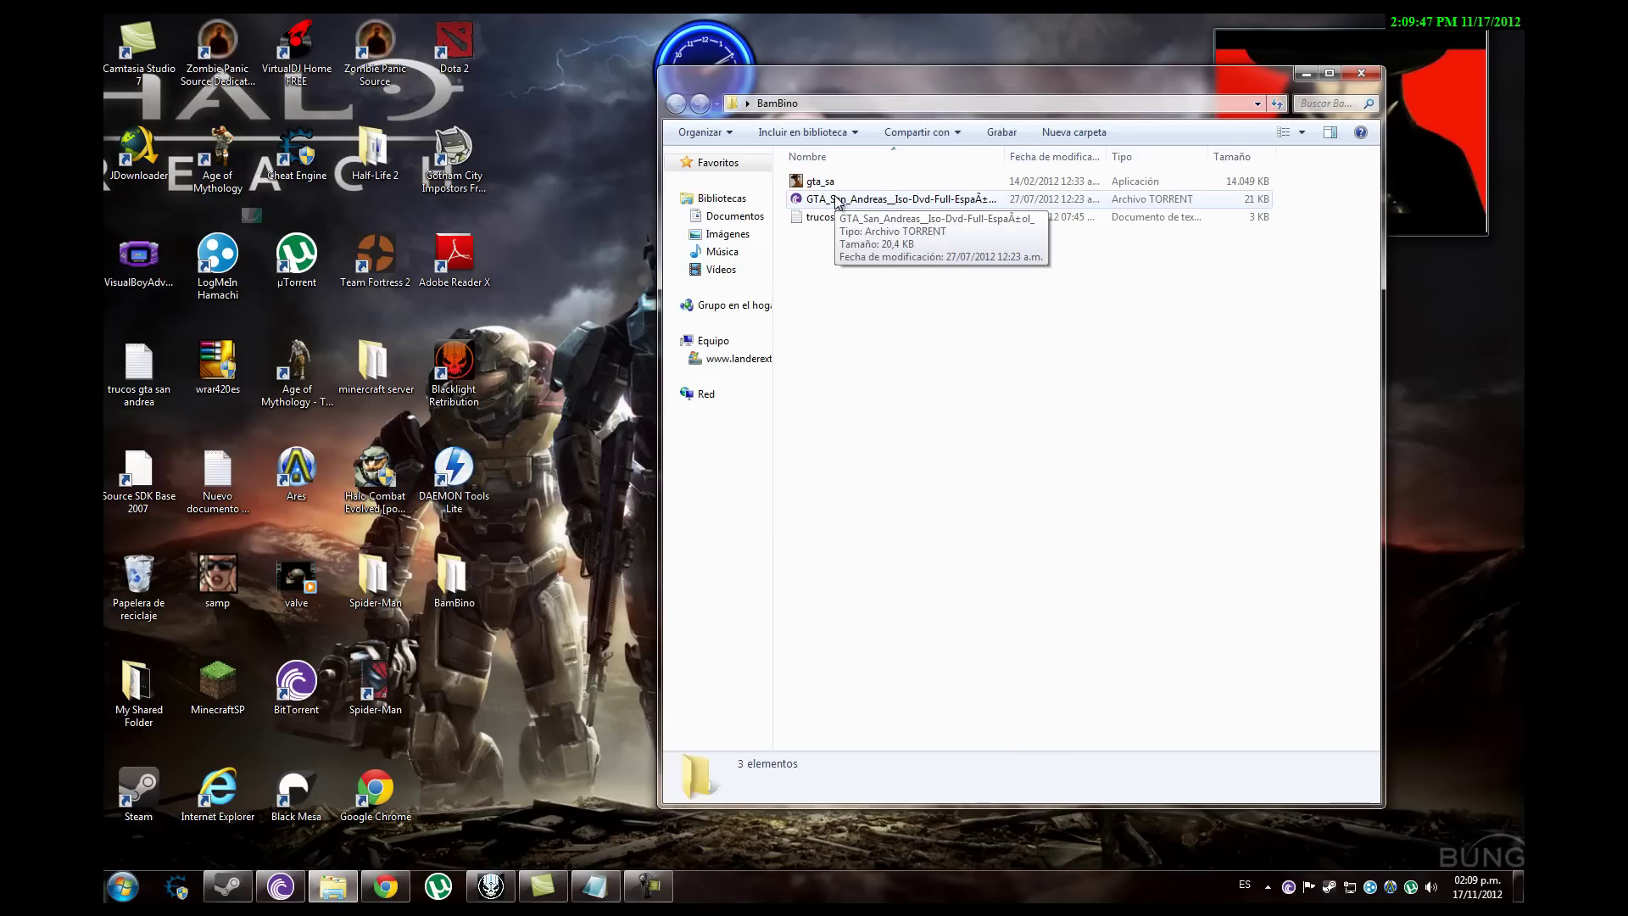
click(1361, 73)
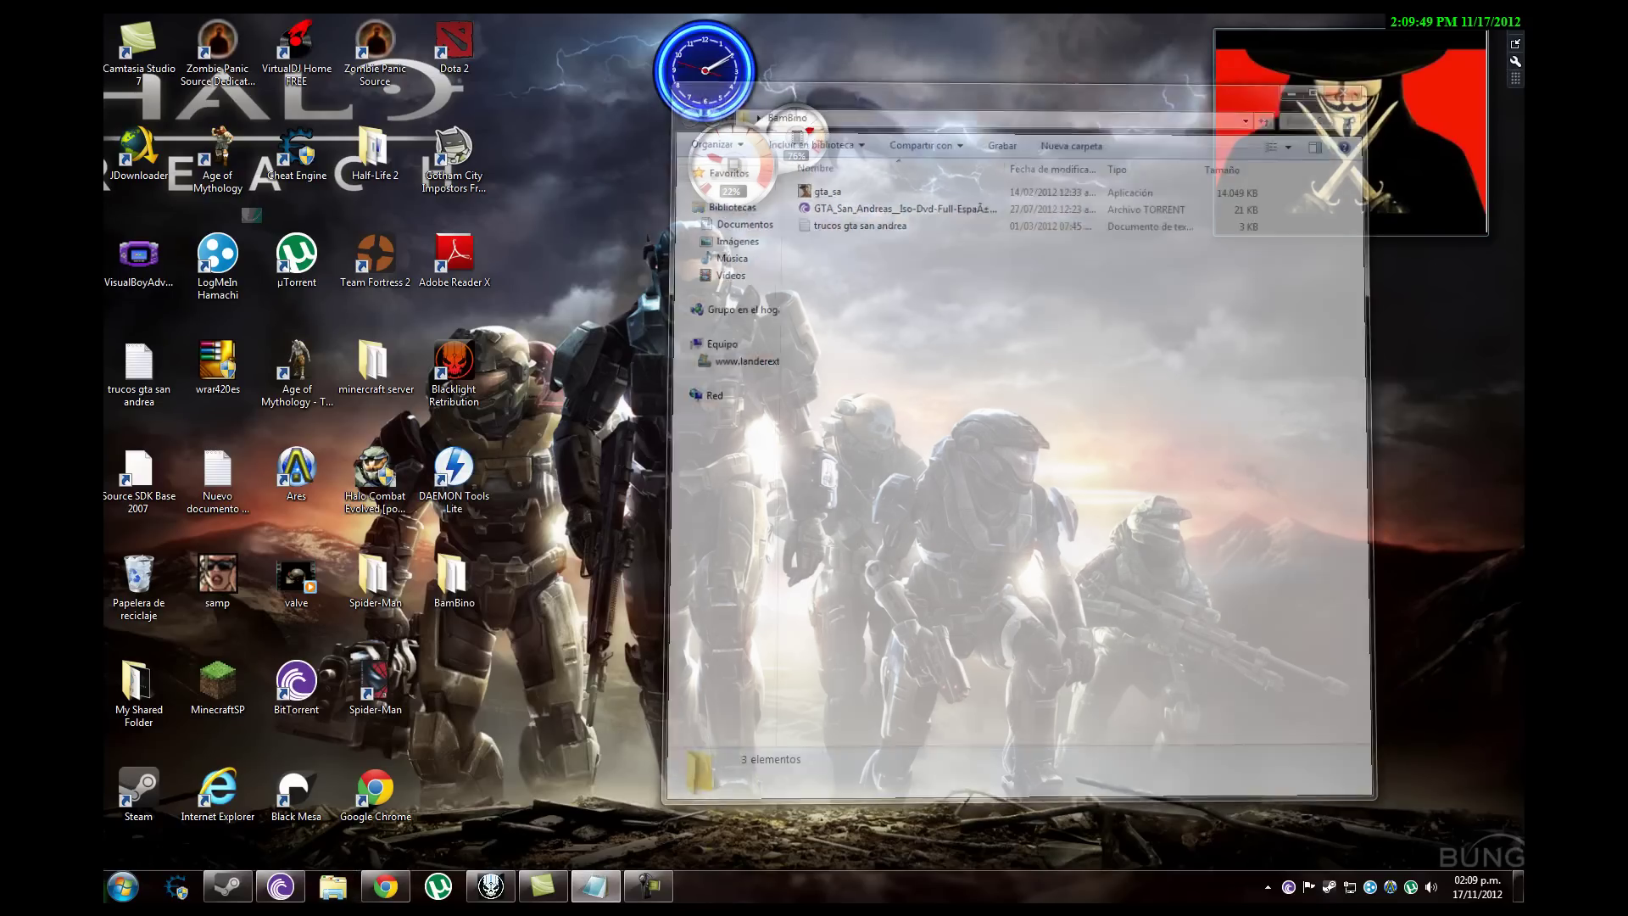
Switch to BitTorrent, open the folder of the GTA San Andreas download, and dismiss the BitTorrent window.
click(281, 886)
click(565, 146)
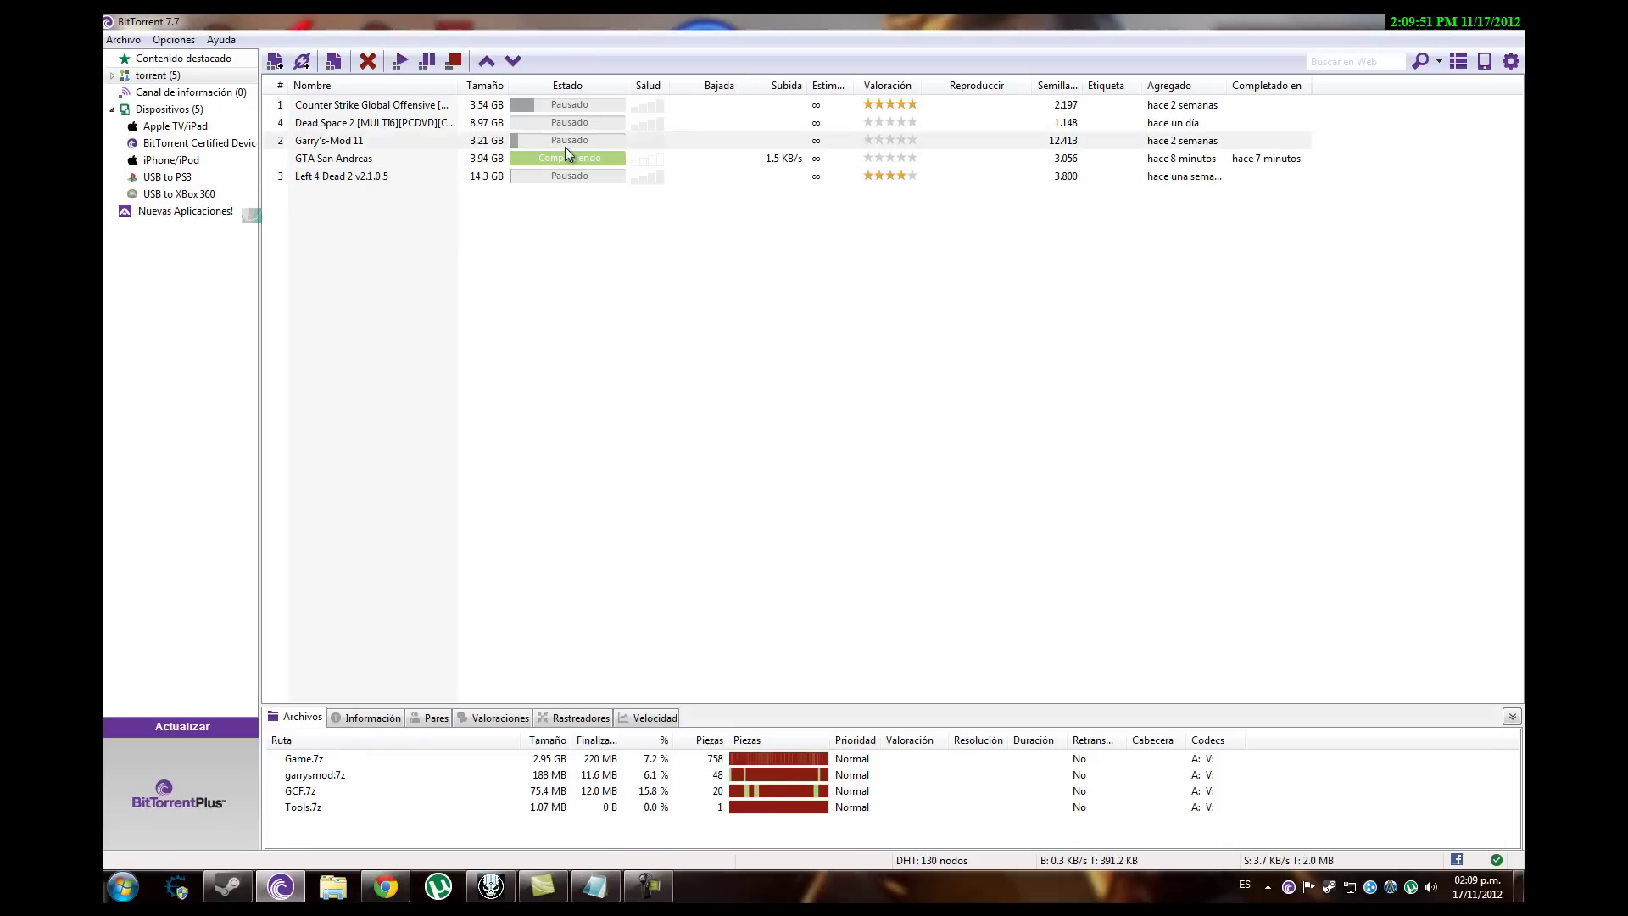
double_click(563, 164)
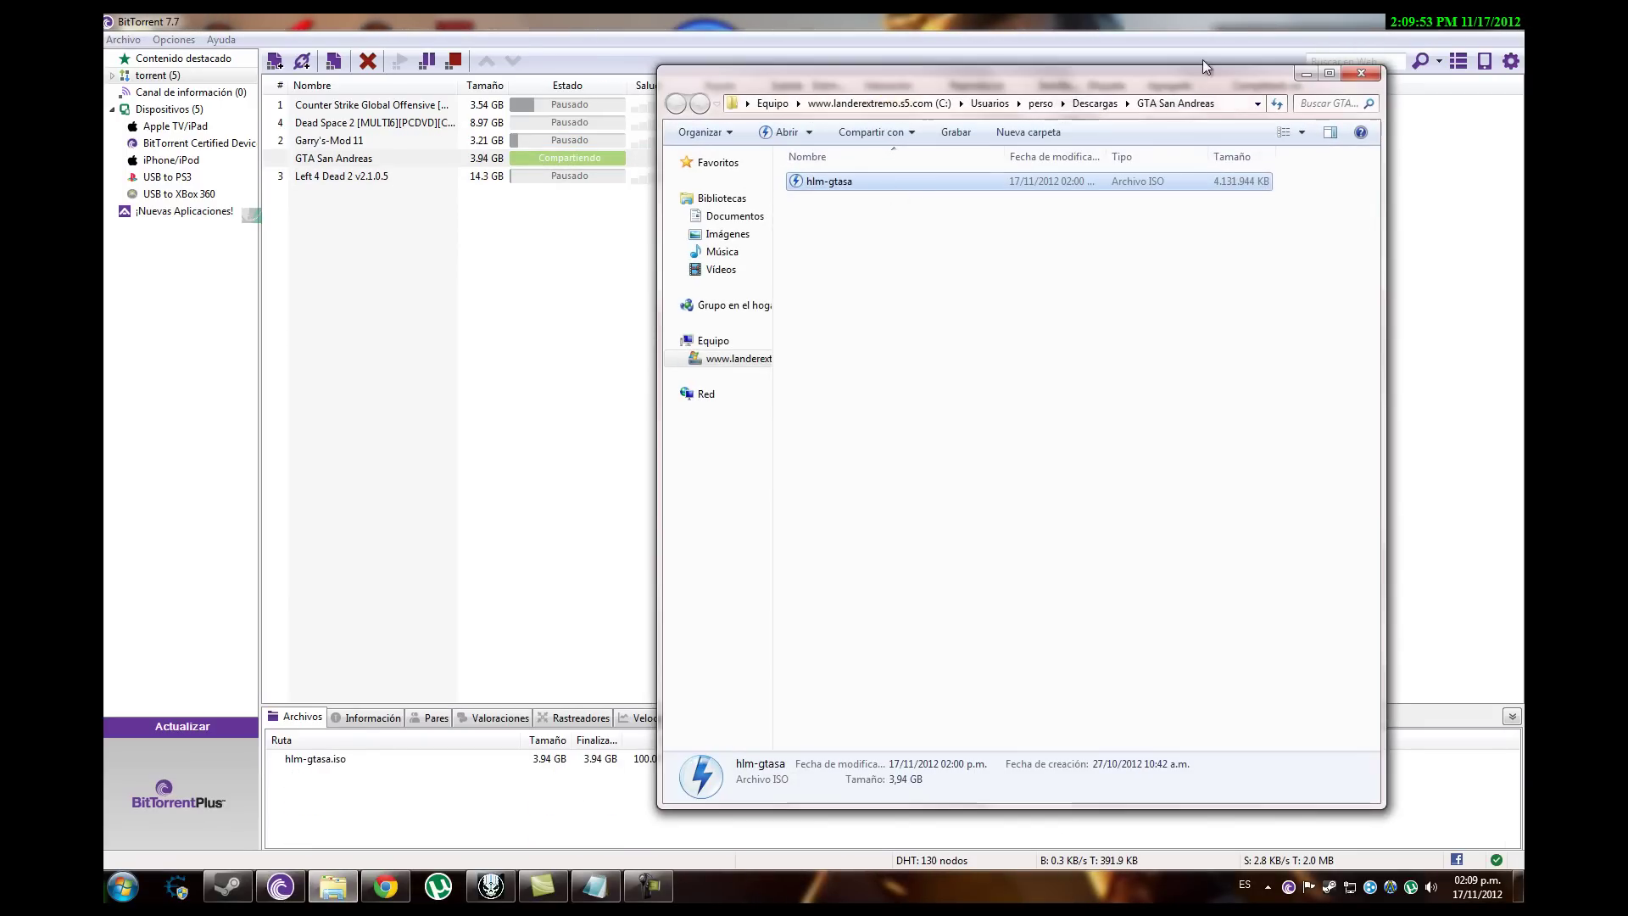
click(1460, 32)
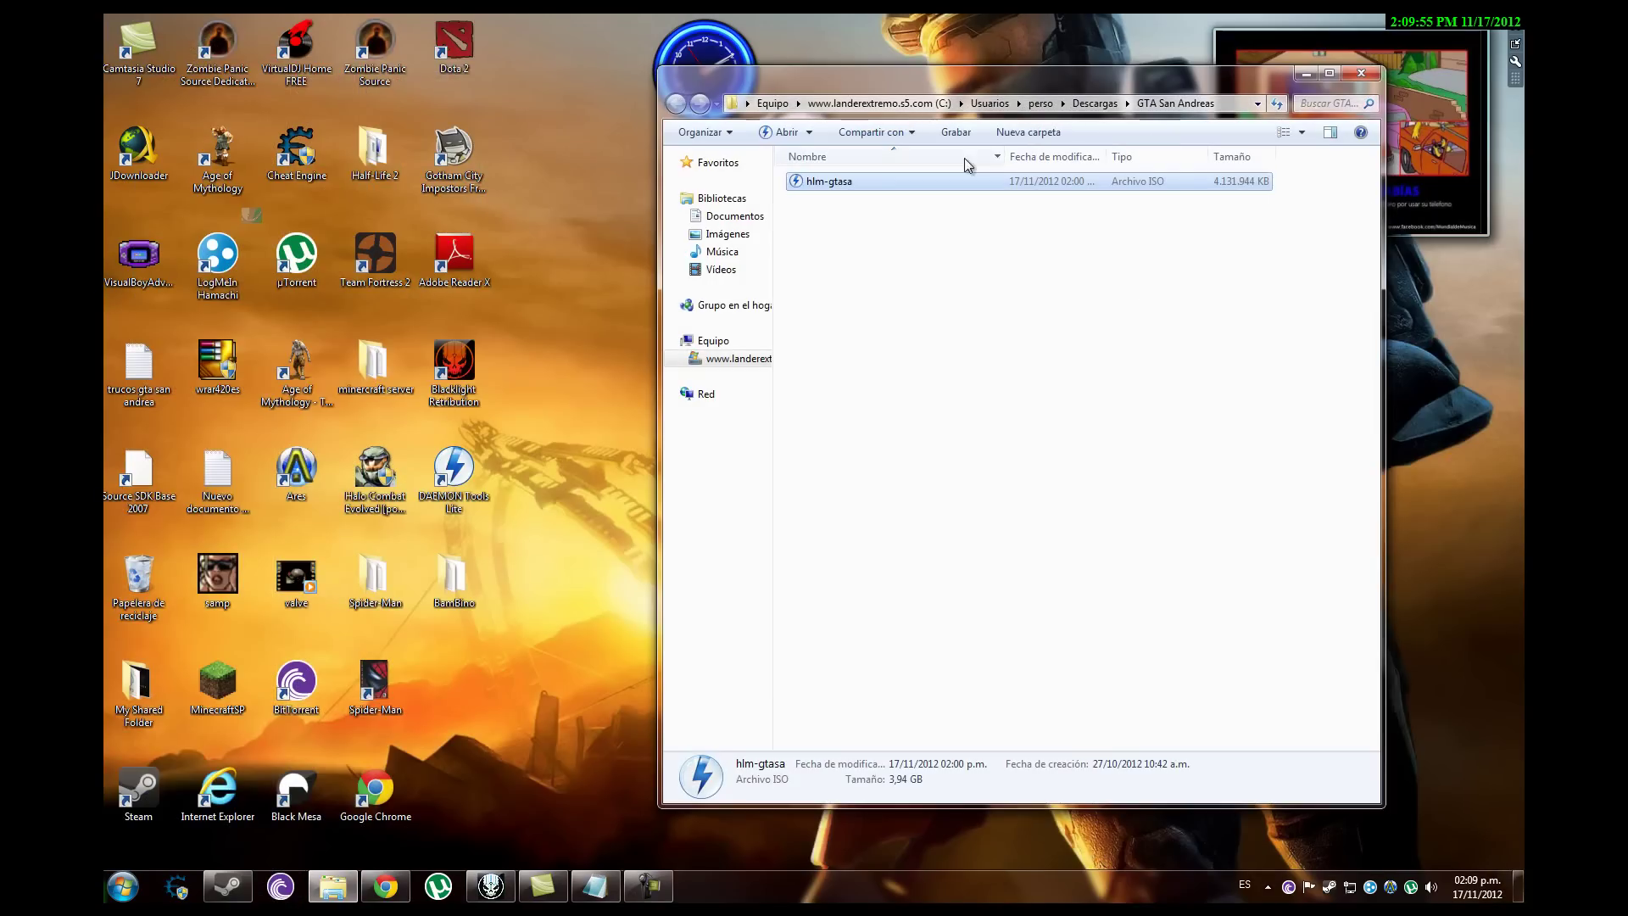
Switch to Notepad and write "y tambien debes tener el daemon tools".
click(595, 886)
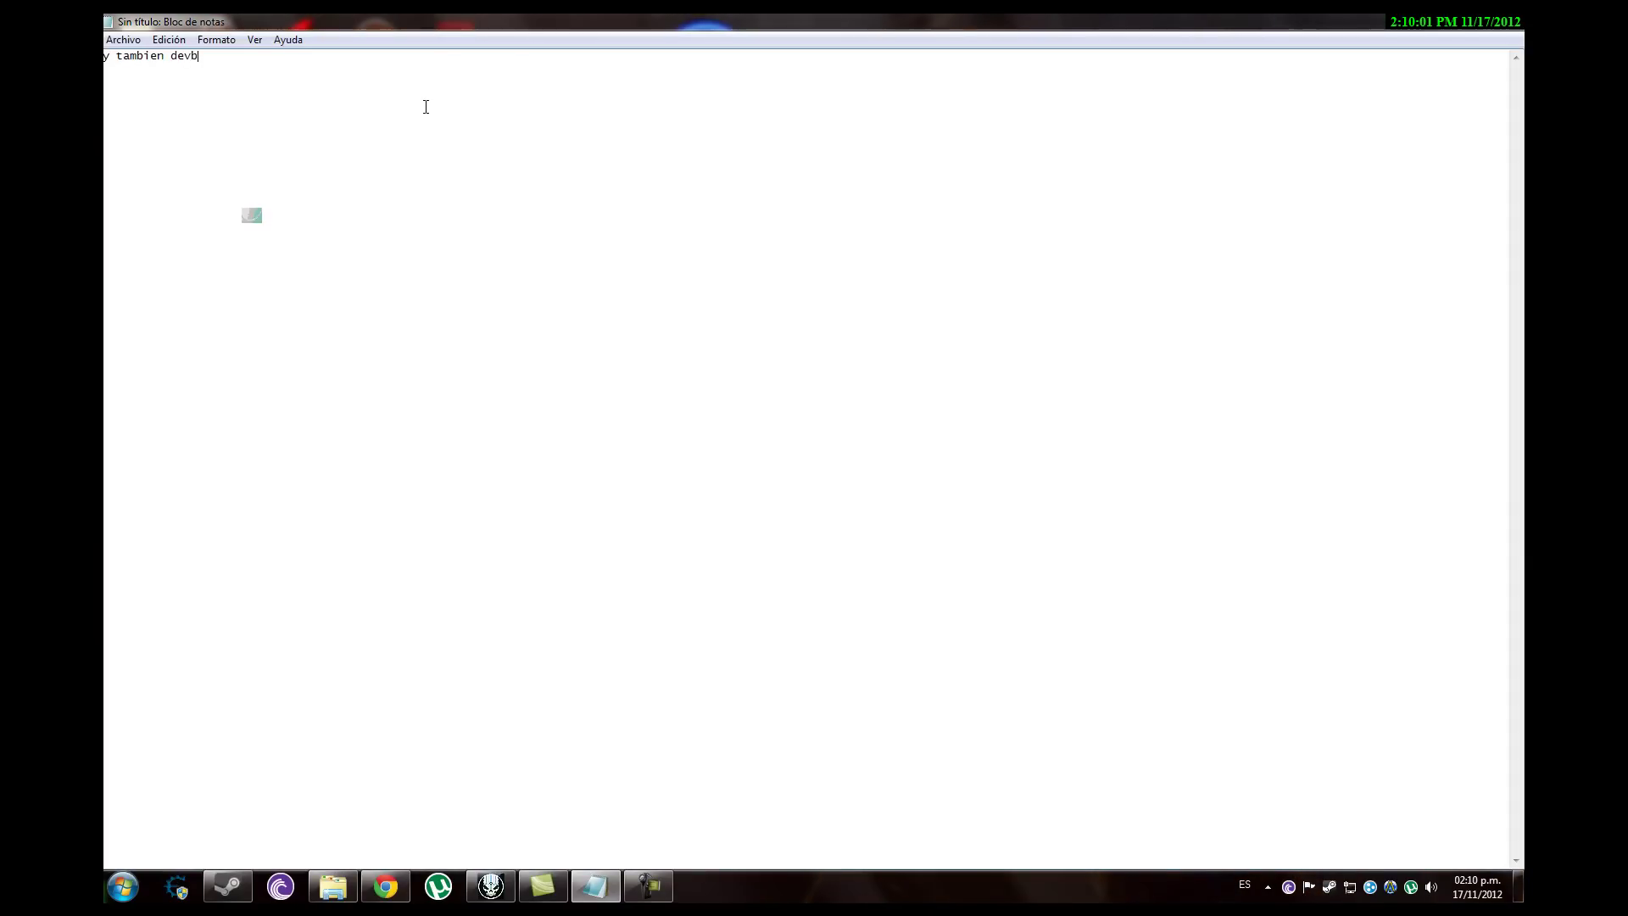
text(bes tener el daemon tools)
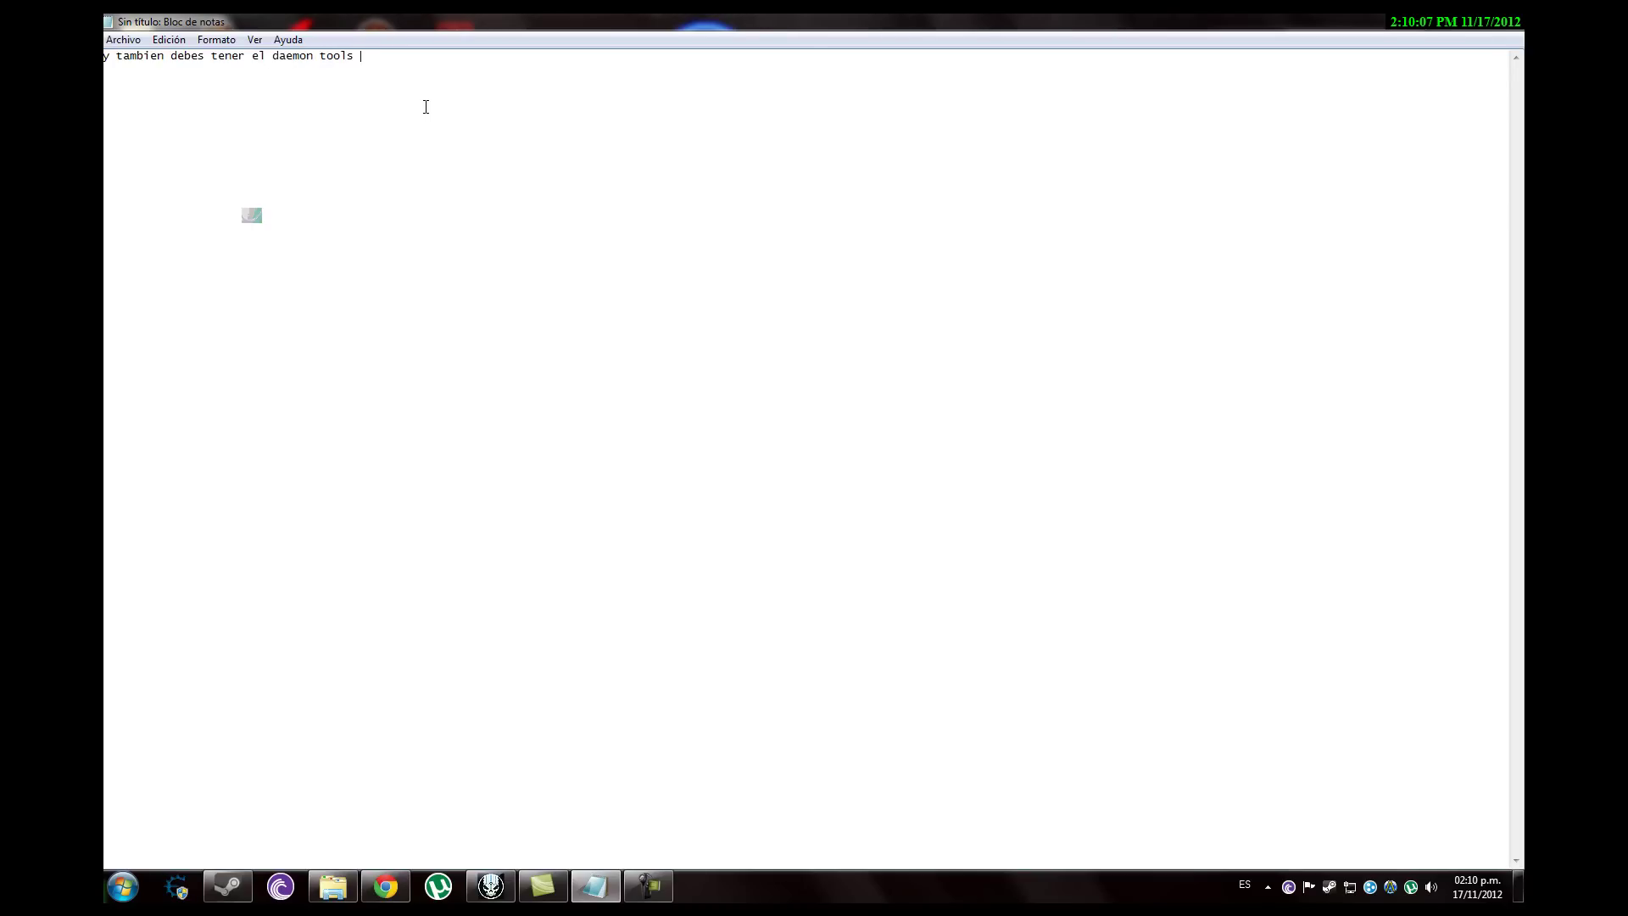
Replace the note's text with "buscalo porai" and minimize Notepad.
drag(370, 79, 109, 19)
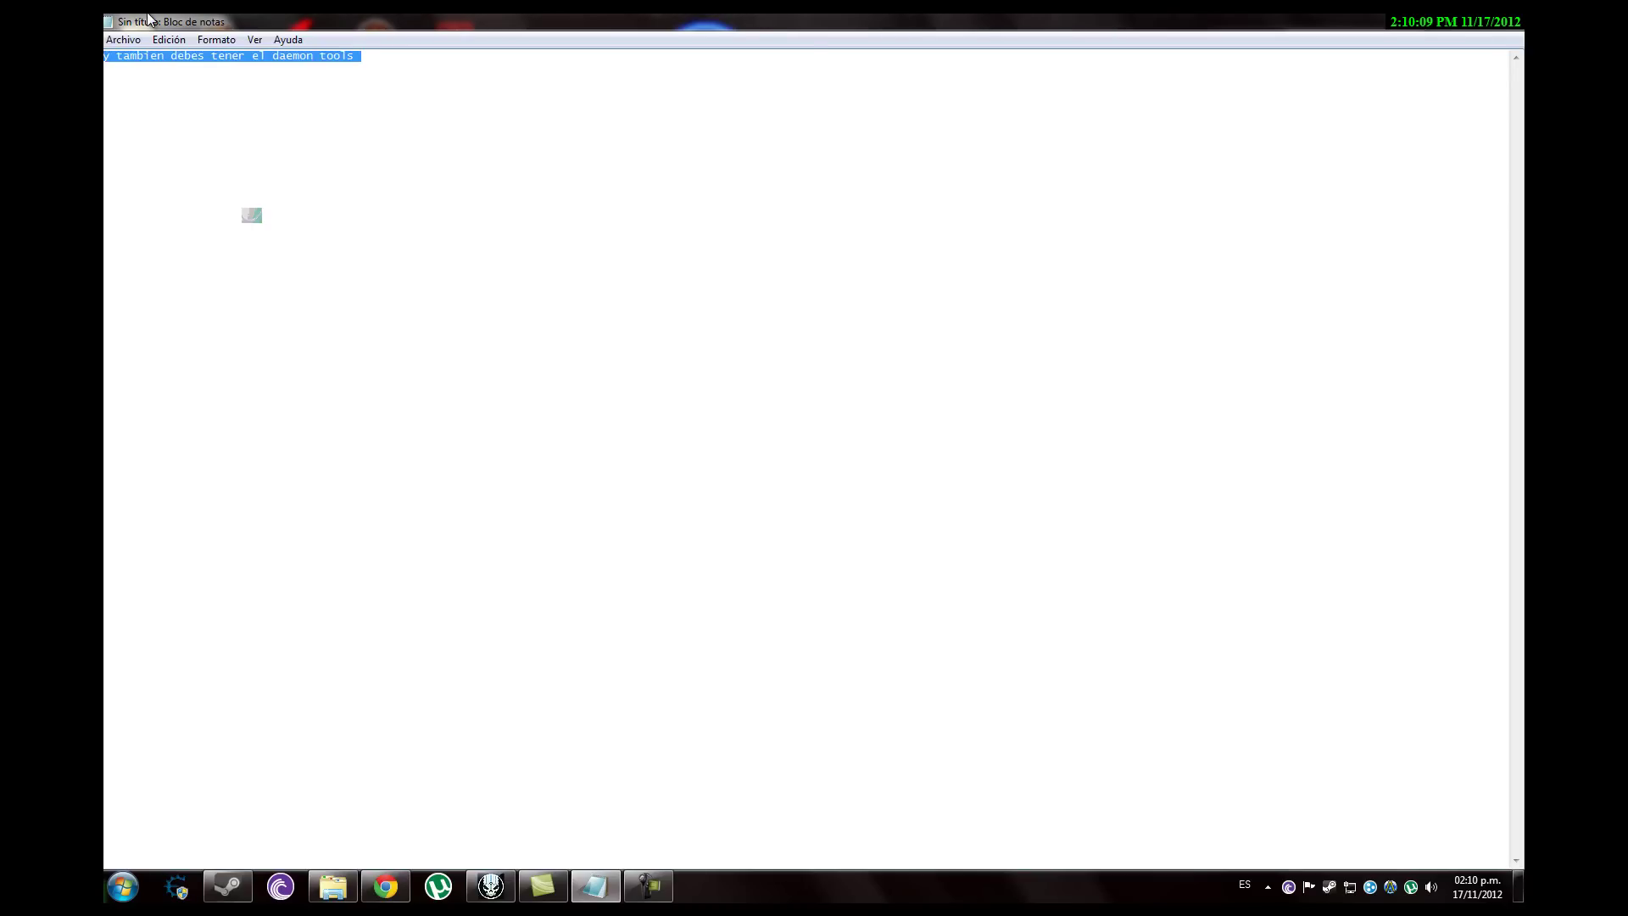
key(BackSpace)
text(buscalo porai)
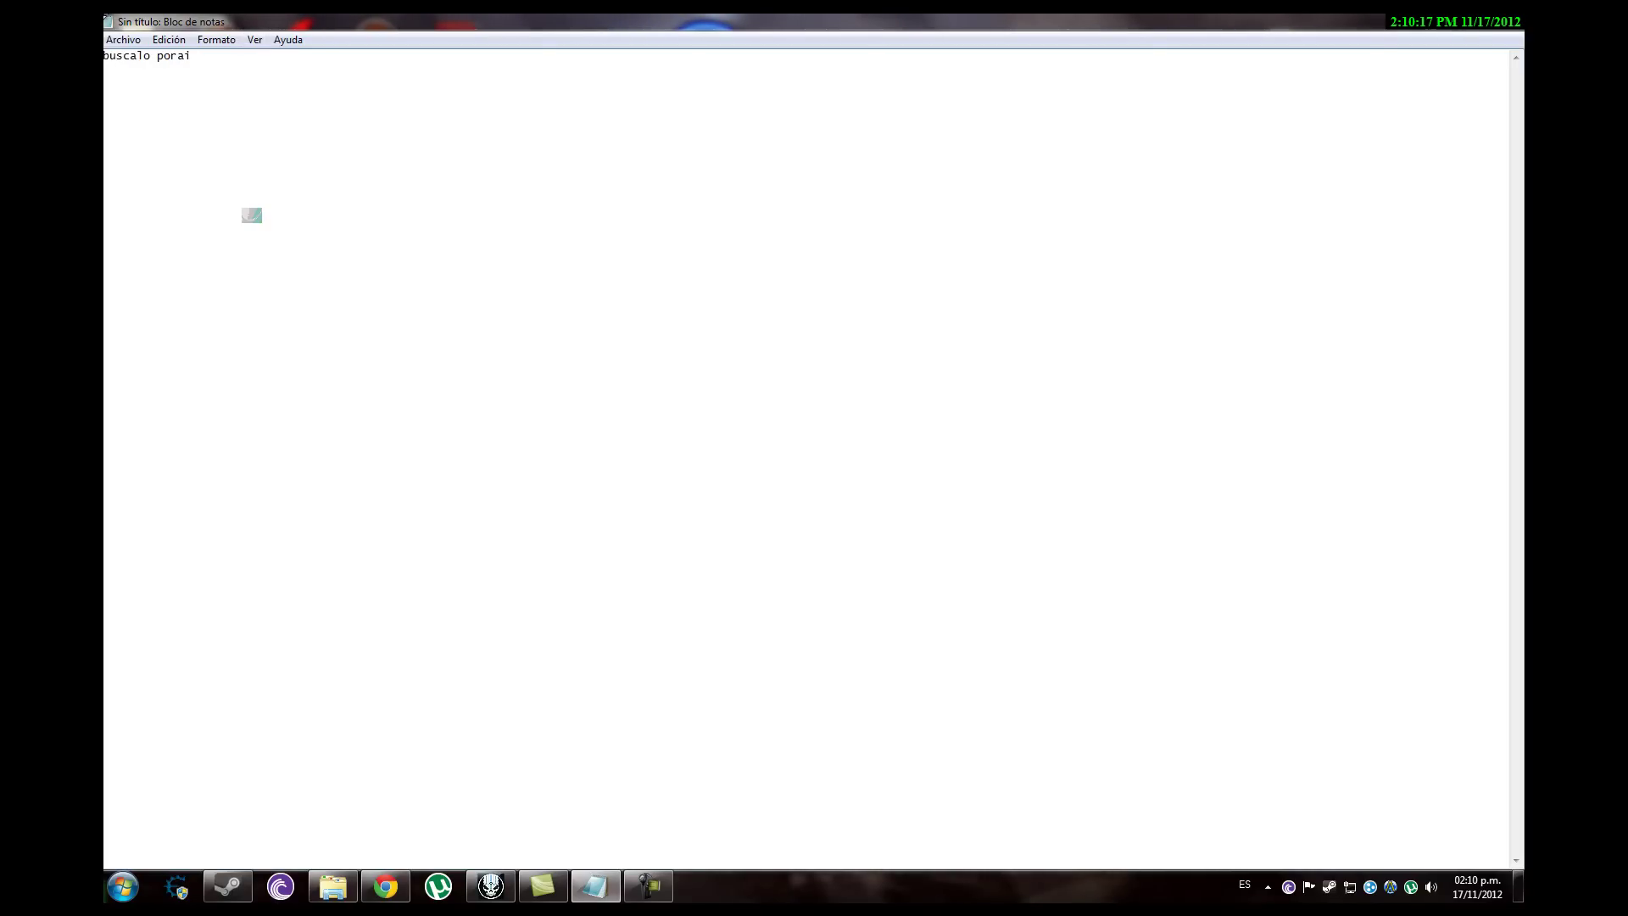
key(ctrl+e)
text(3)
key(BackSpace)
click(1446, 19)
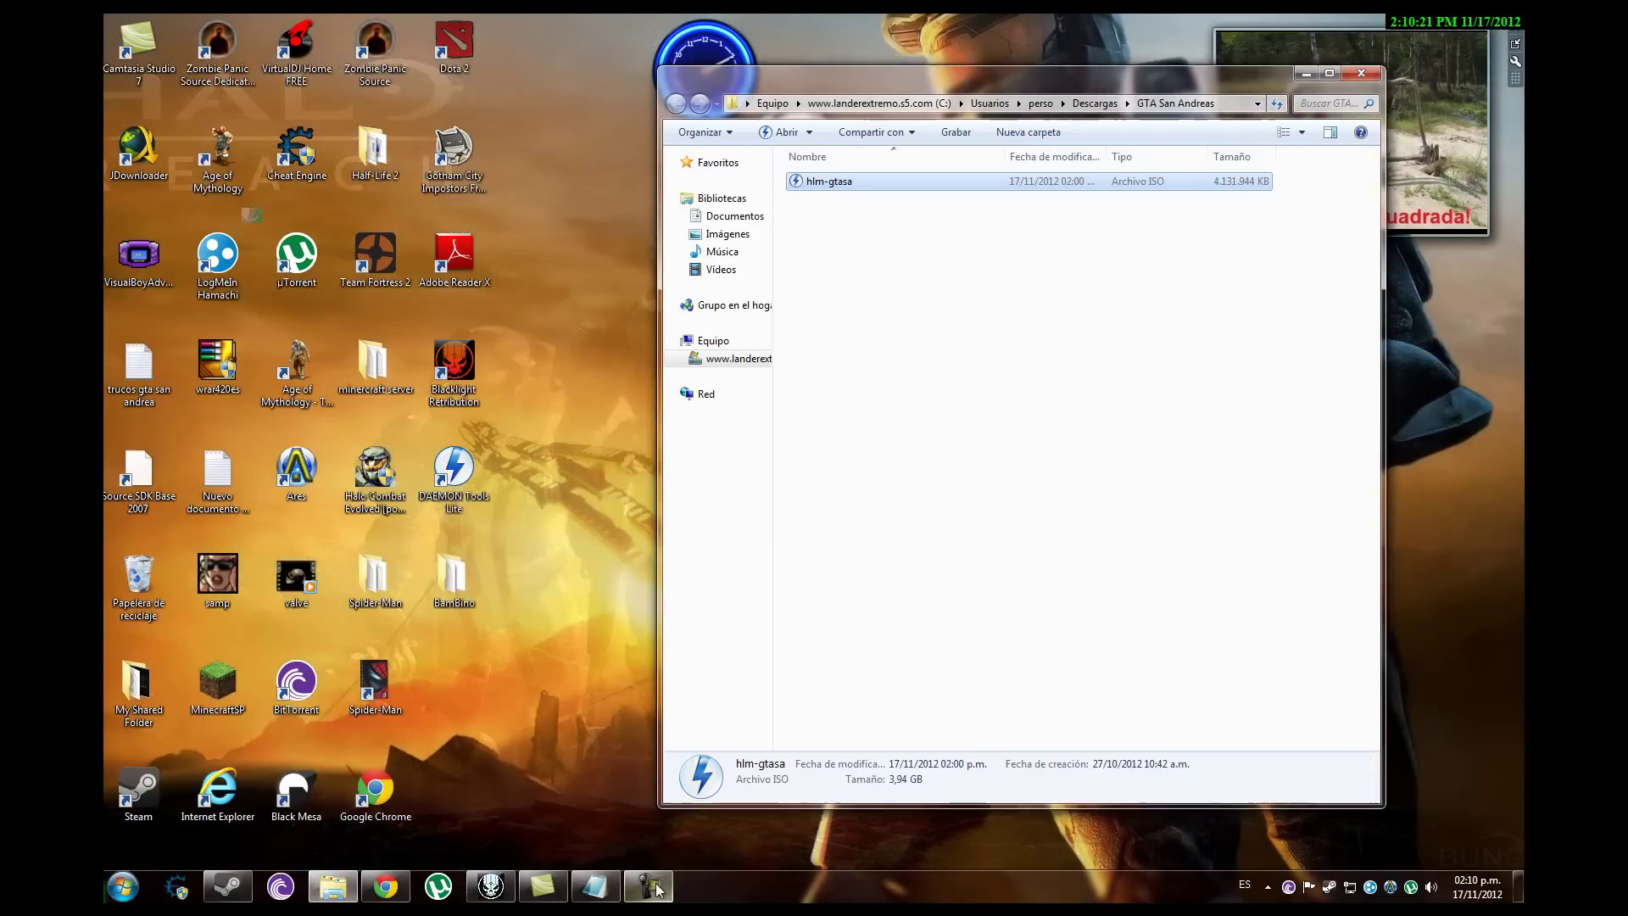
click(662, 890)
click(662, 889)
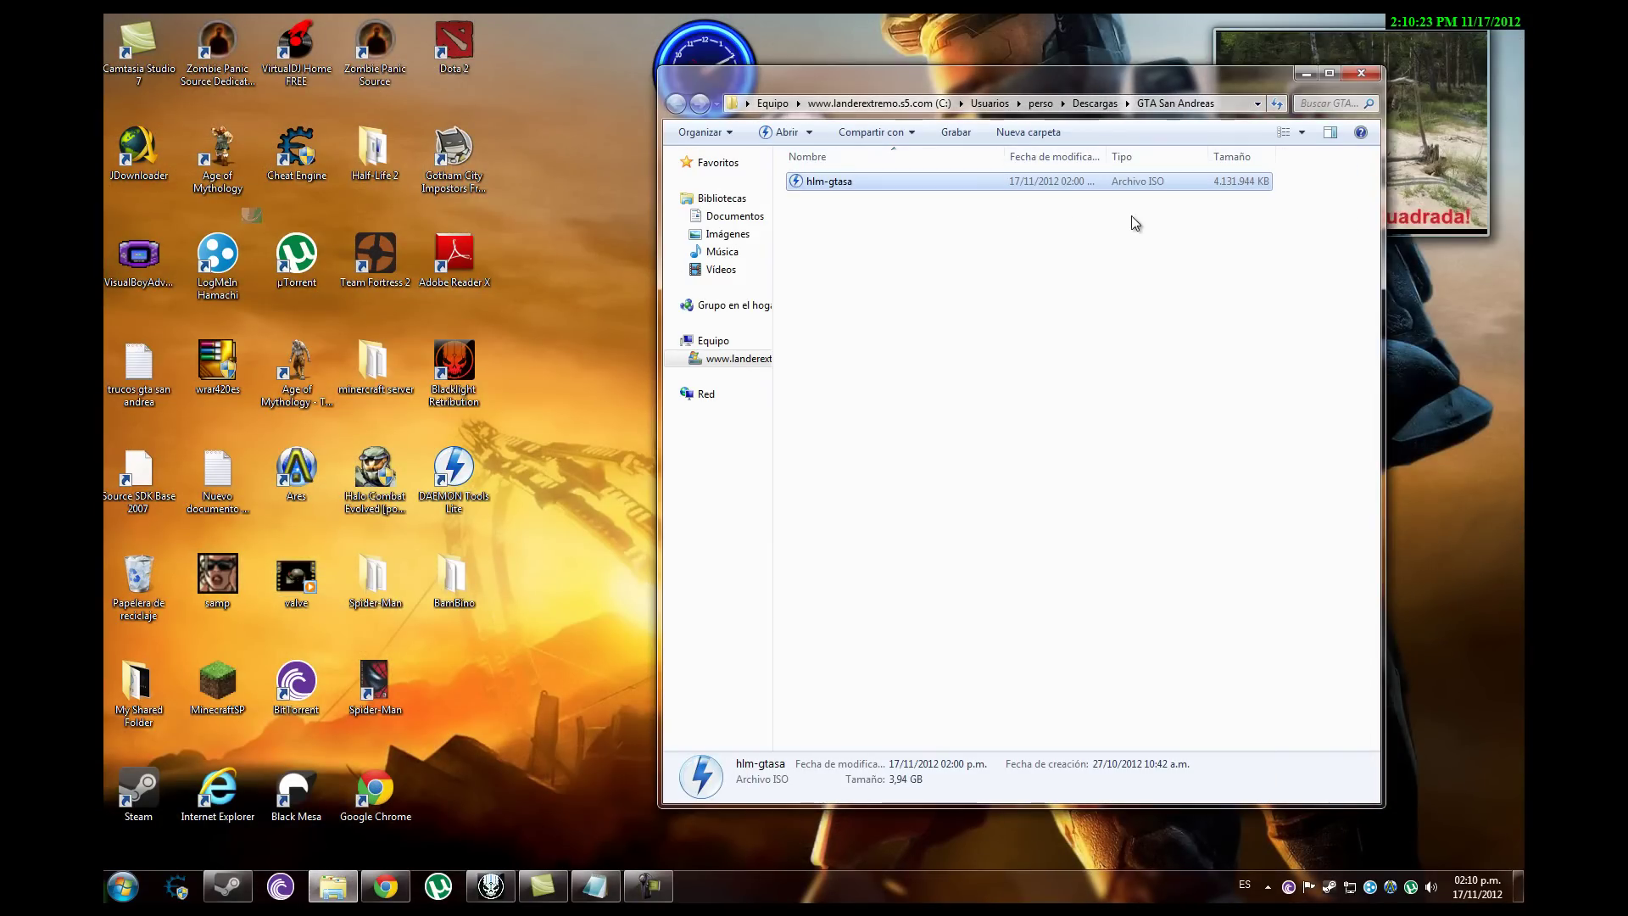
Mount the hlm-gtasa ISO image and dismiss the autoplay prompt for the GTA_SAN_ANDREAS disc.
double_click(926, 180)
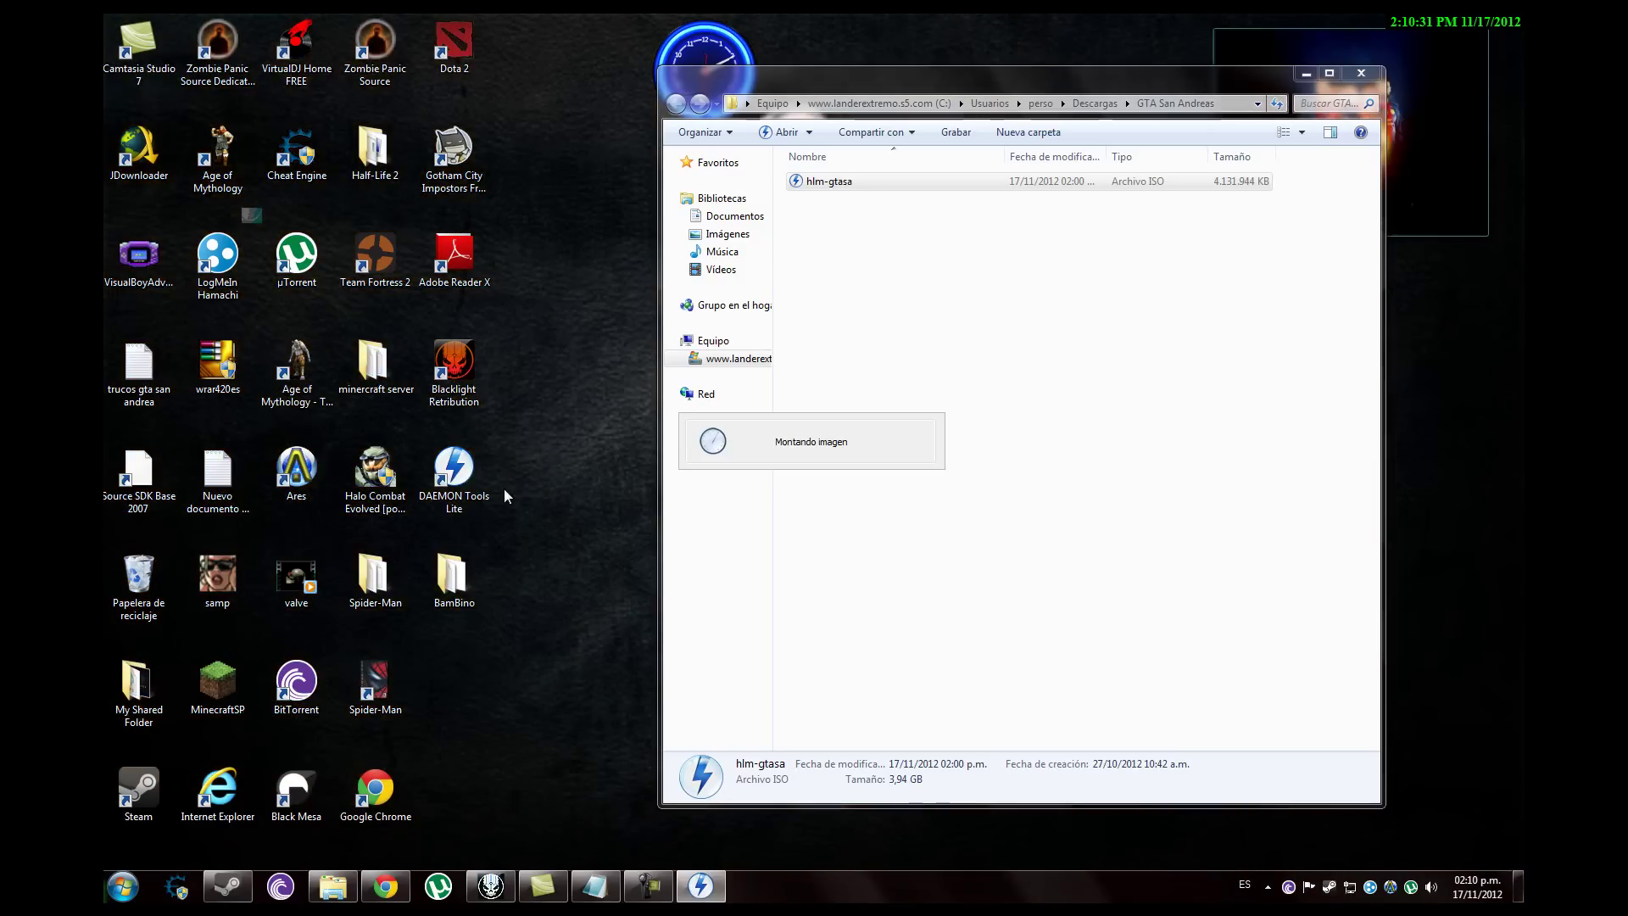
drag(467, 485, 547, 598)
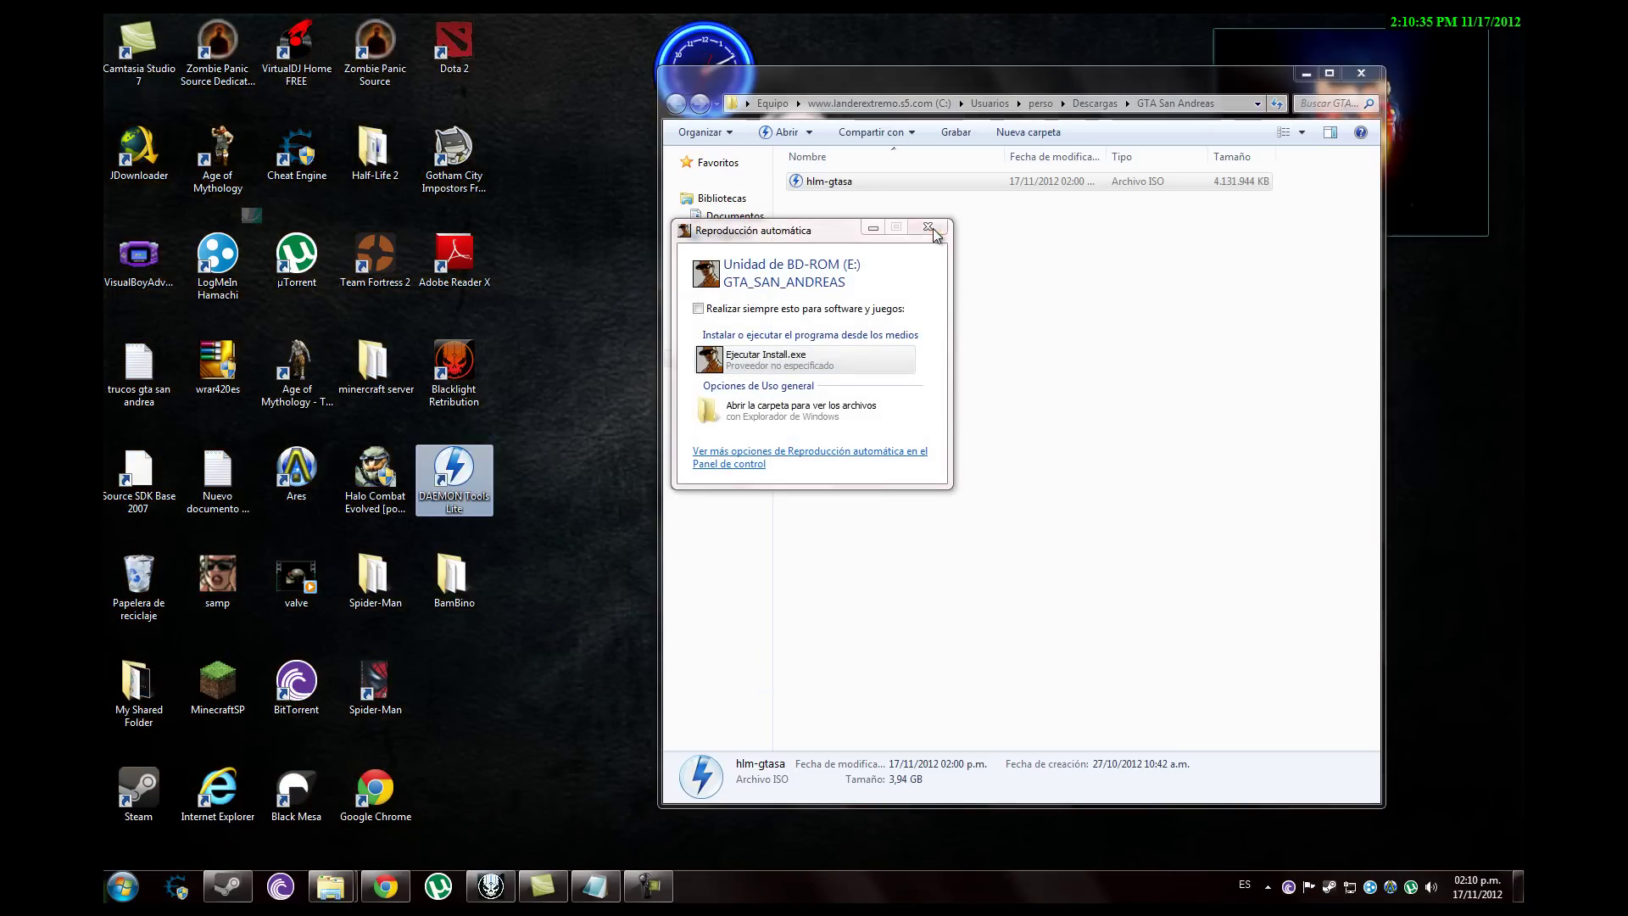
click(927, 227)
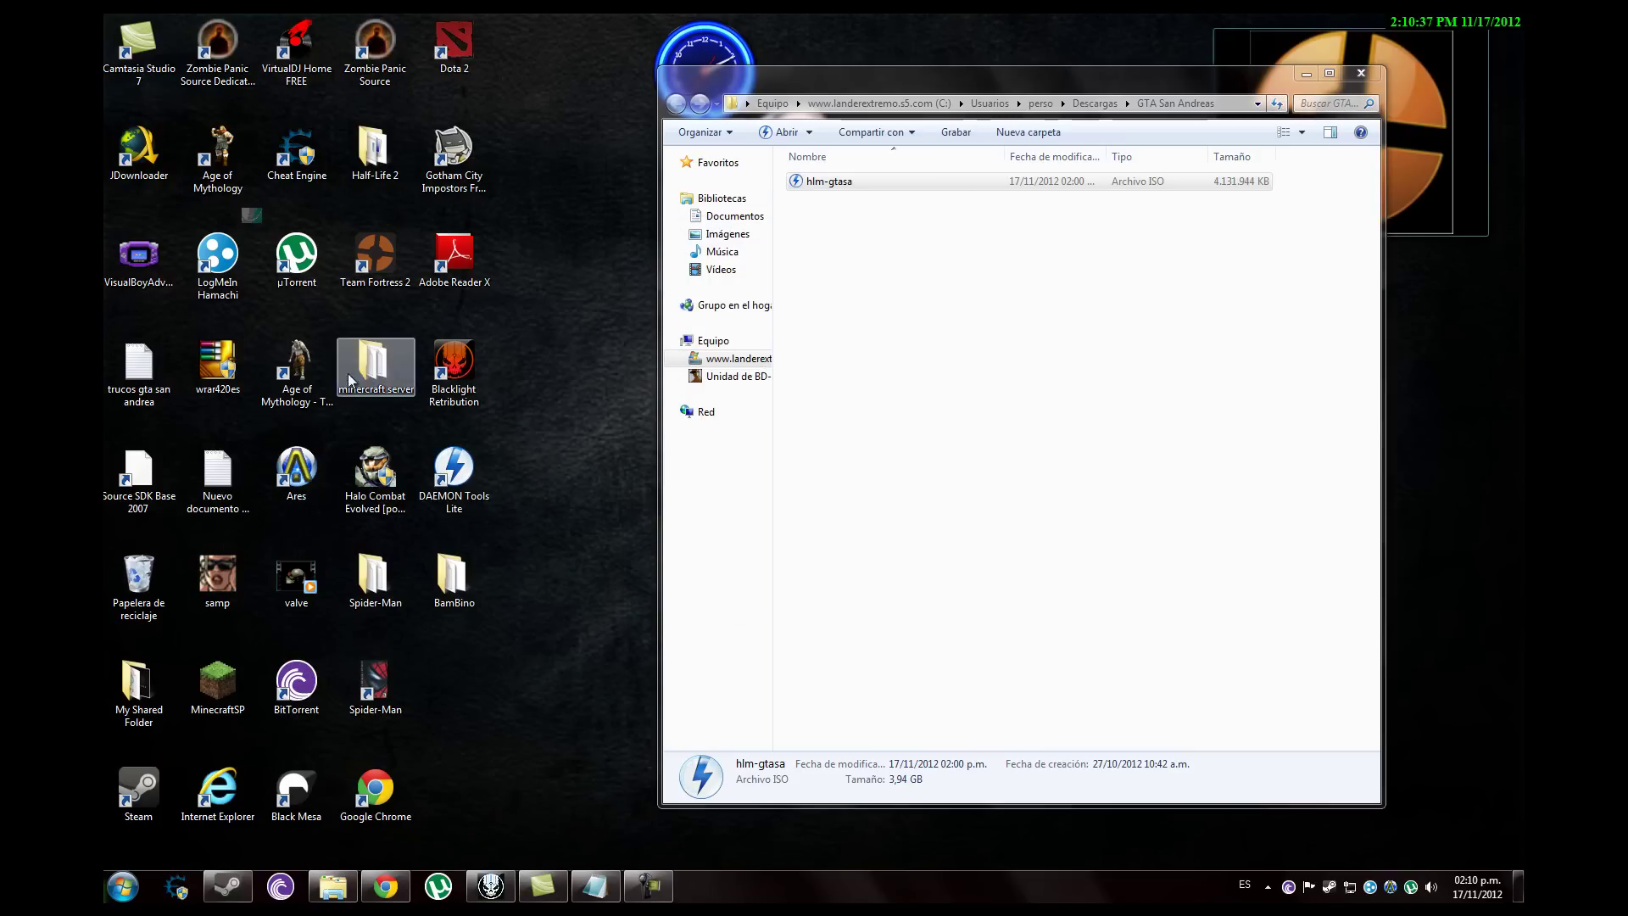
Open DAEMON Tools Lite, decline the version update, and launch the disc menu of the mounted GTA_SAN_ANDREAS drive.
double_click(447, 479)
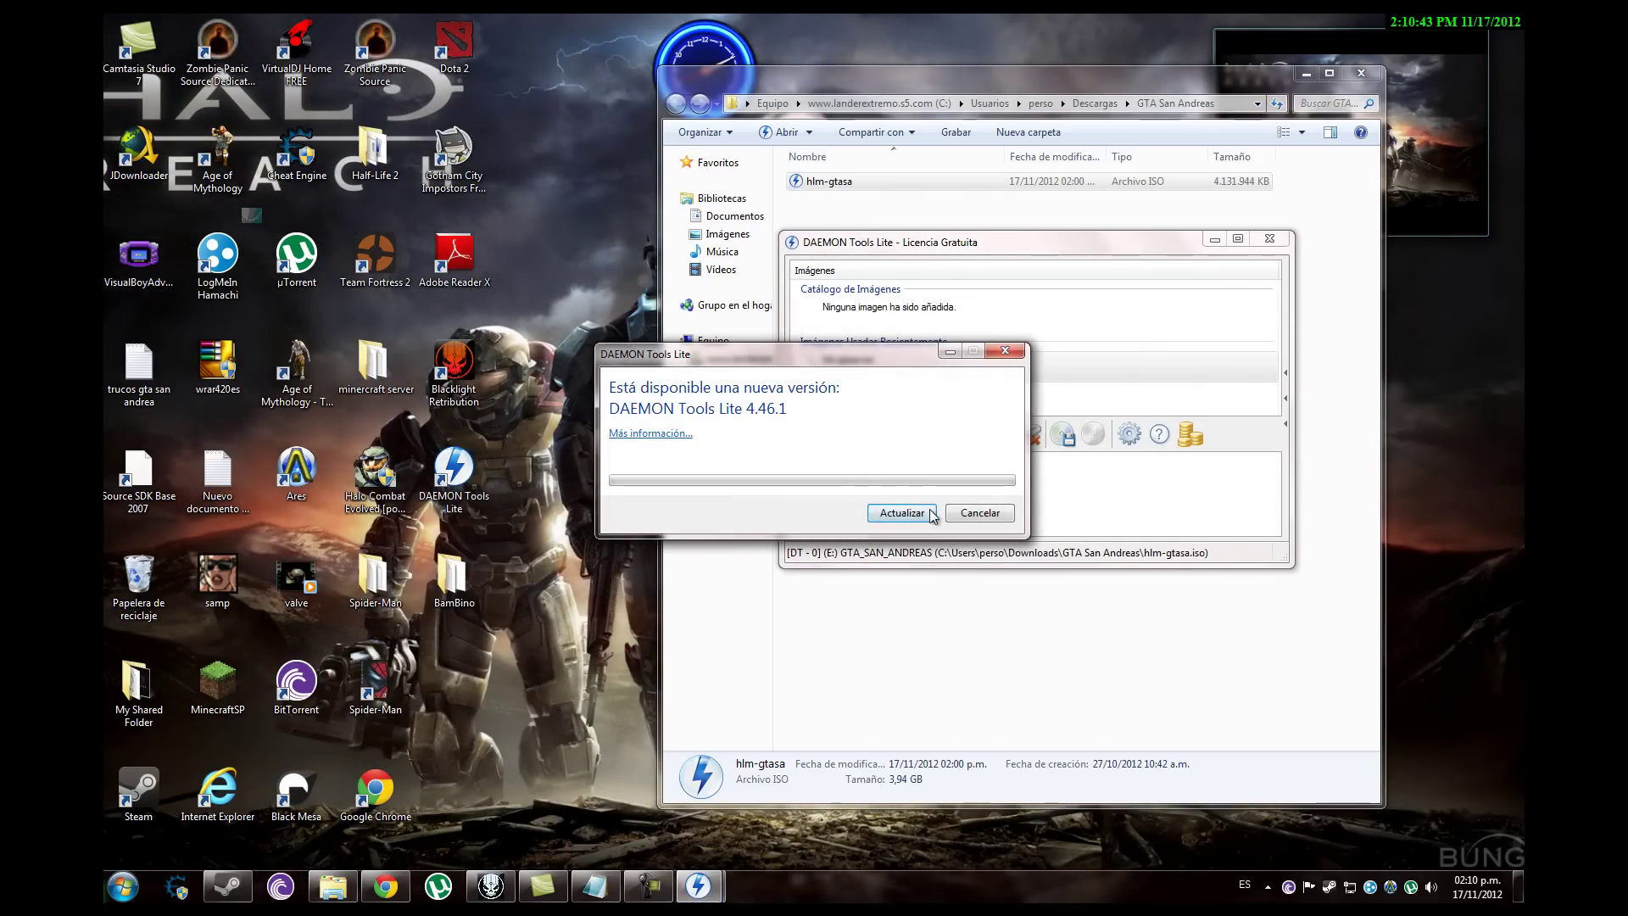
click(979, 513)
click(830, 482)
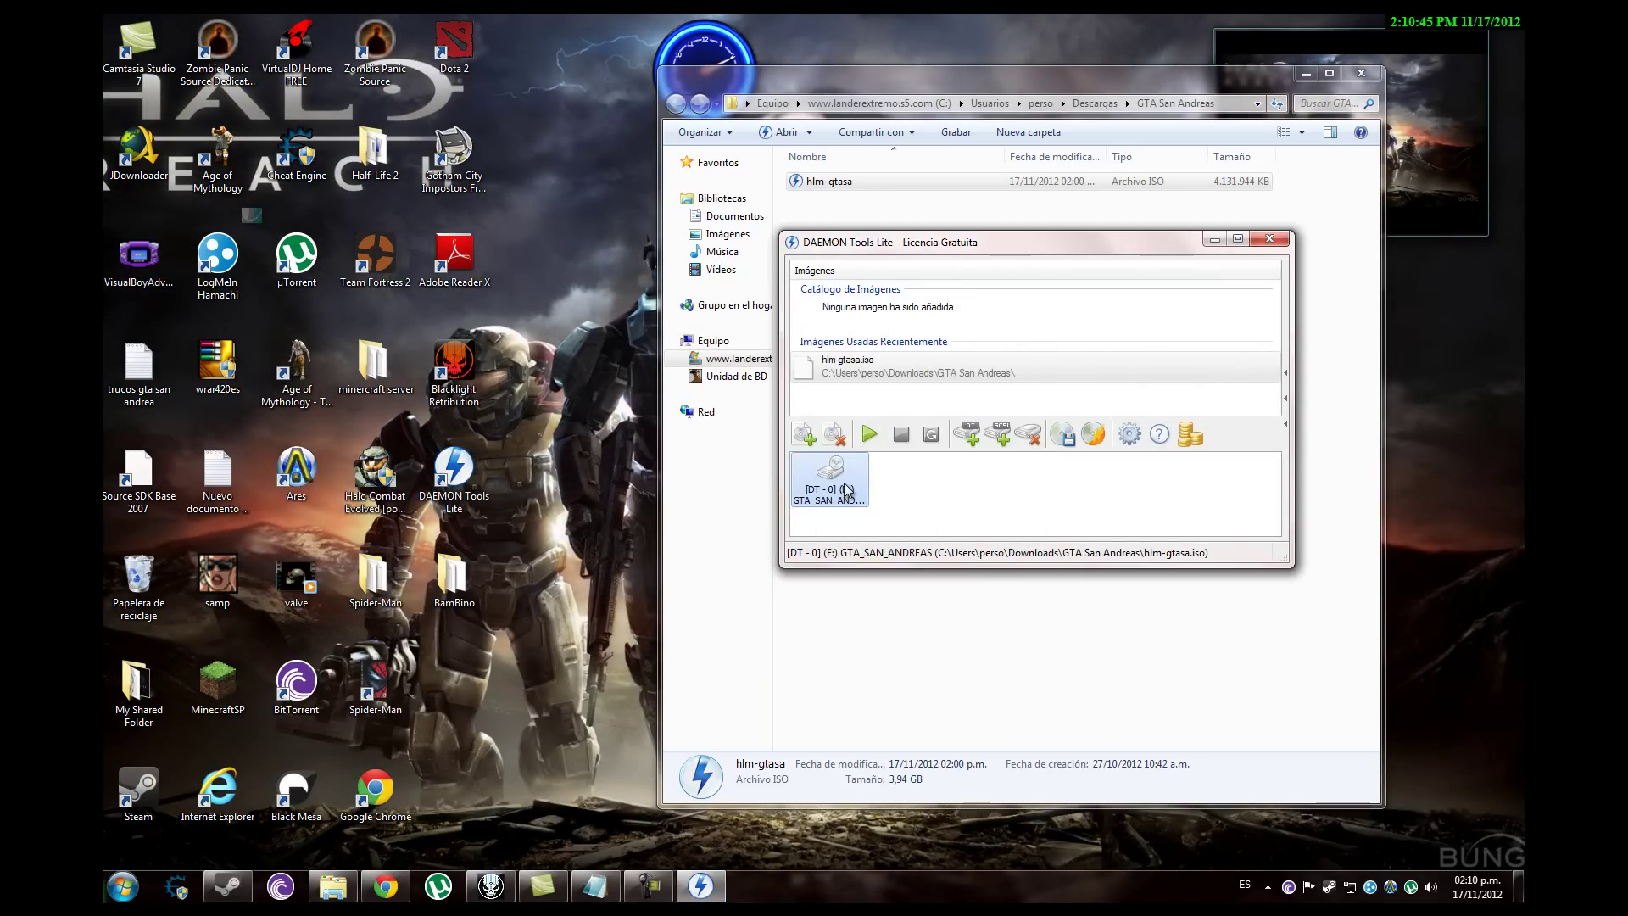
click(866, 435)
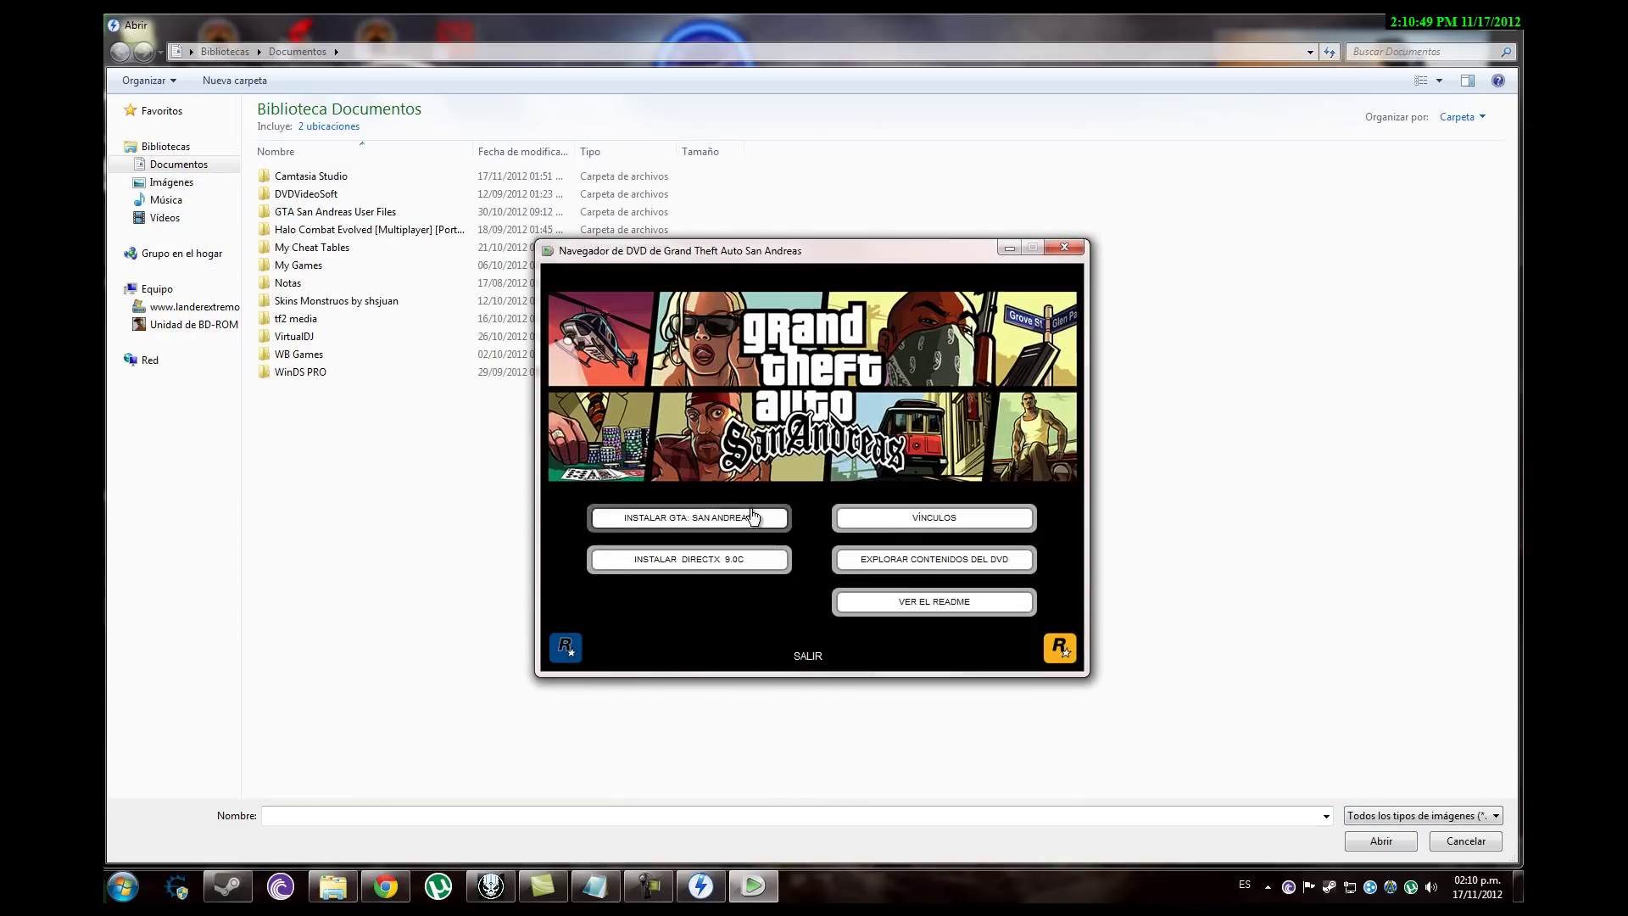
Start the GTA San Andreas installation from the disc menu and accept the licence agreement.
click(701, 521)
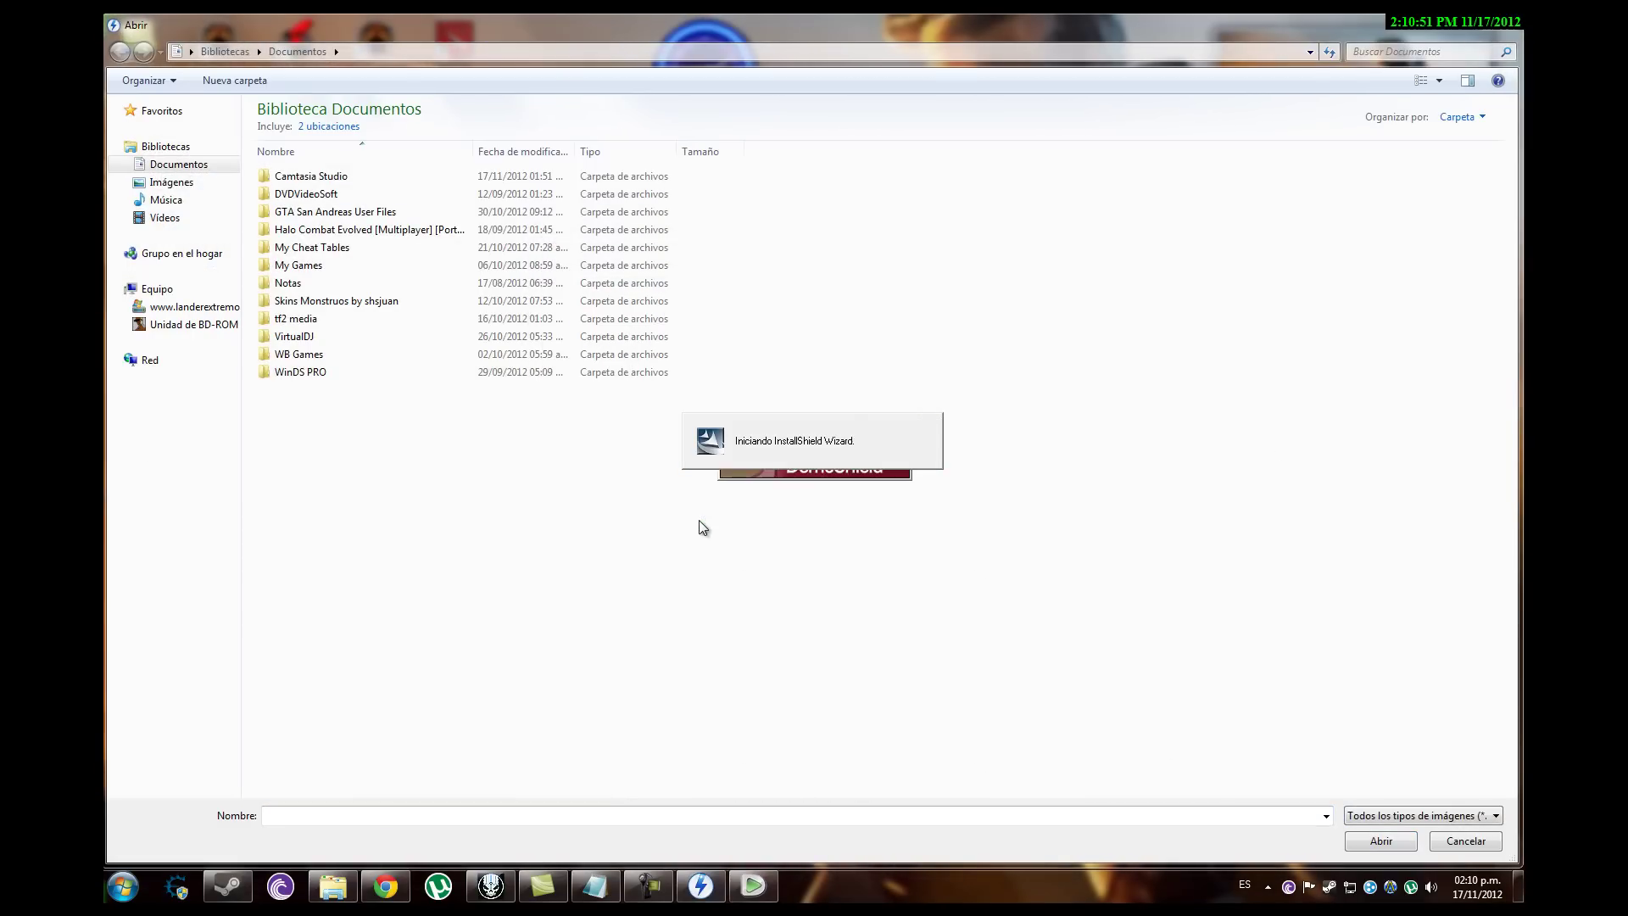
click(822, 490)
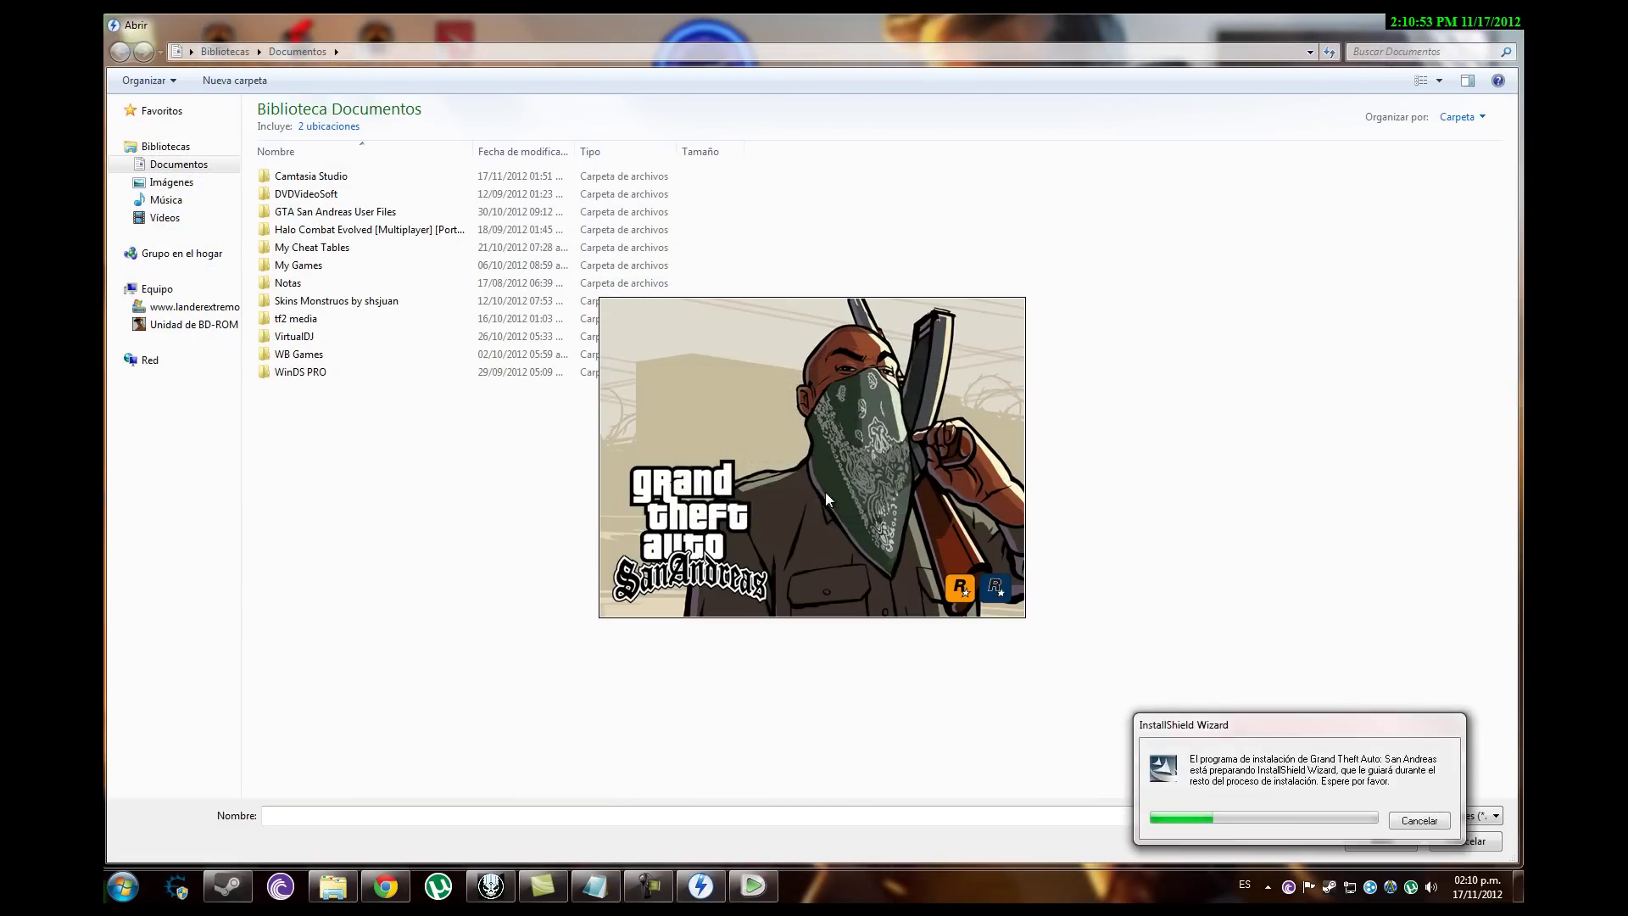
click(895, 660)
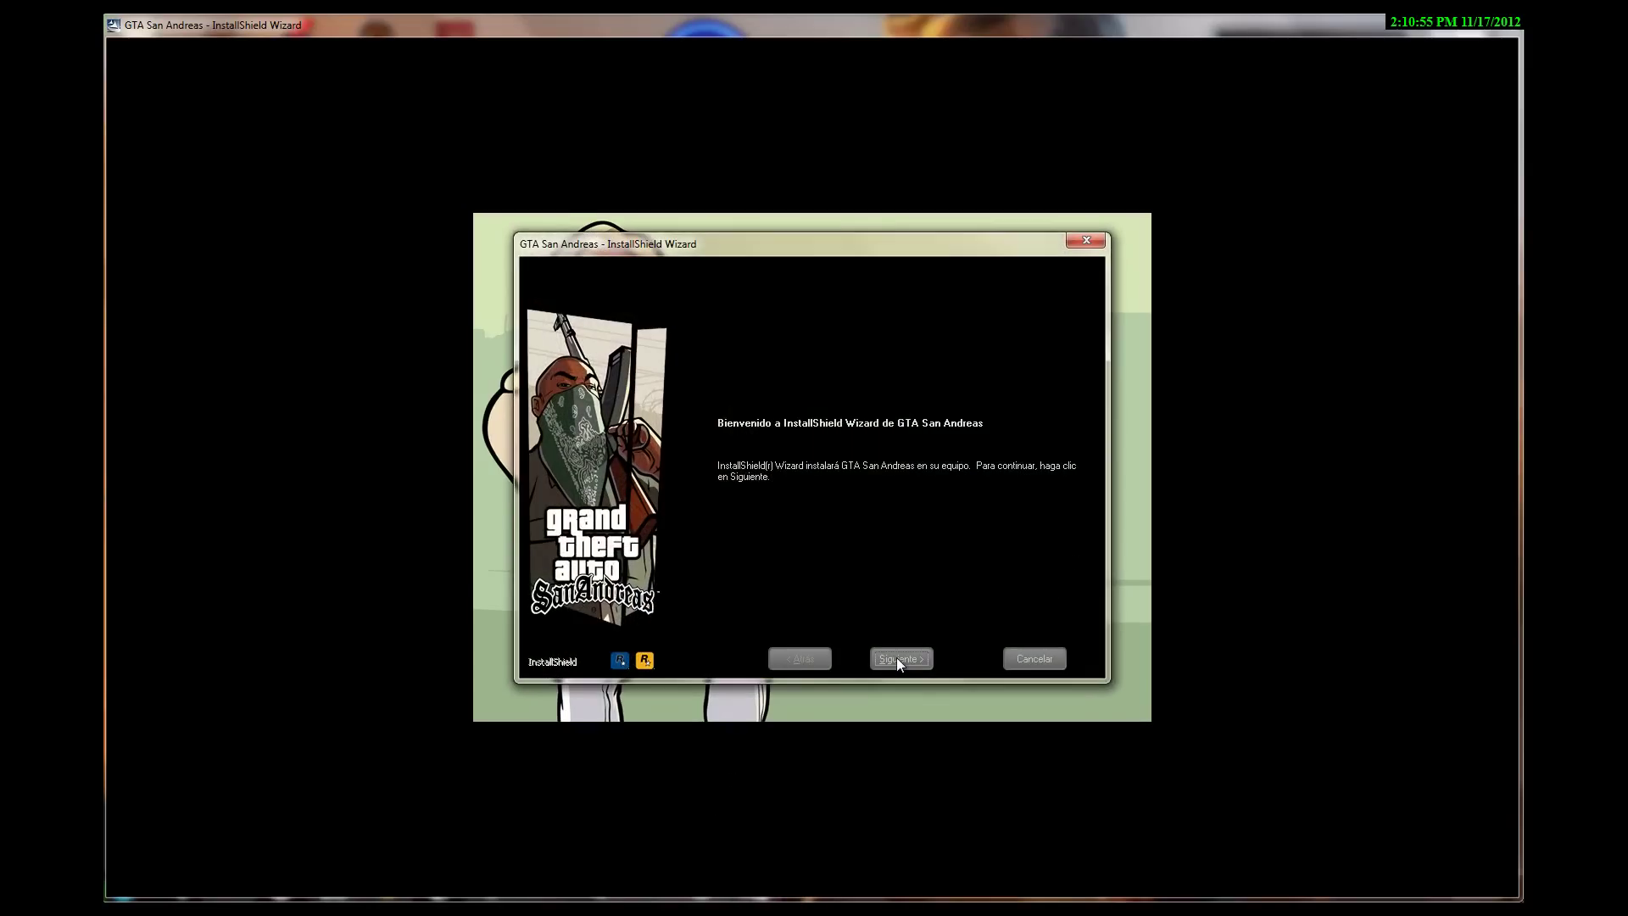
click(897, 659)
click(844, 593)
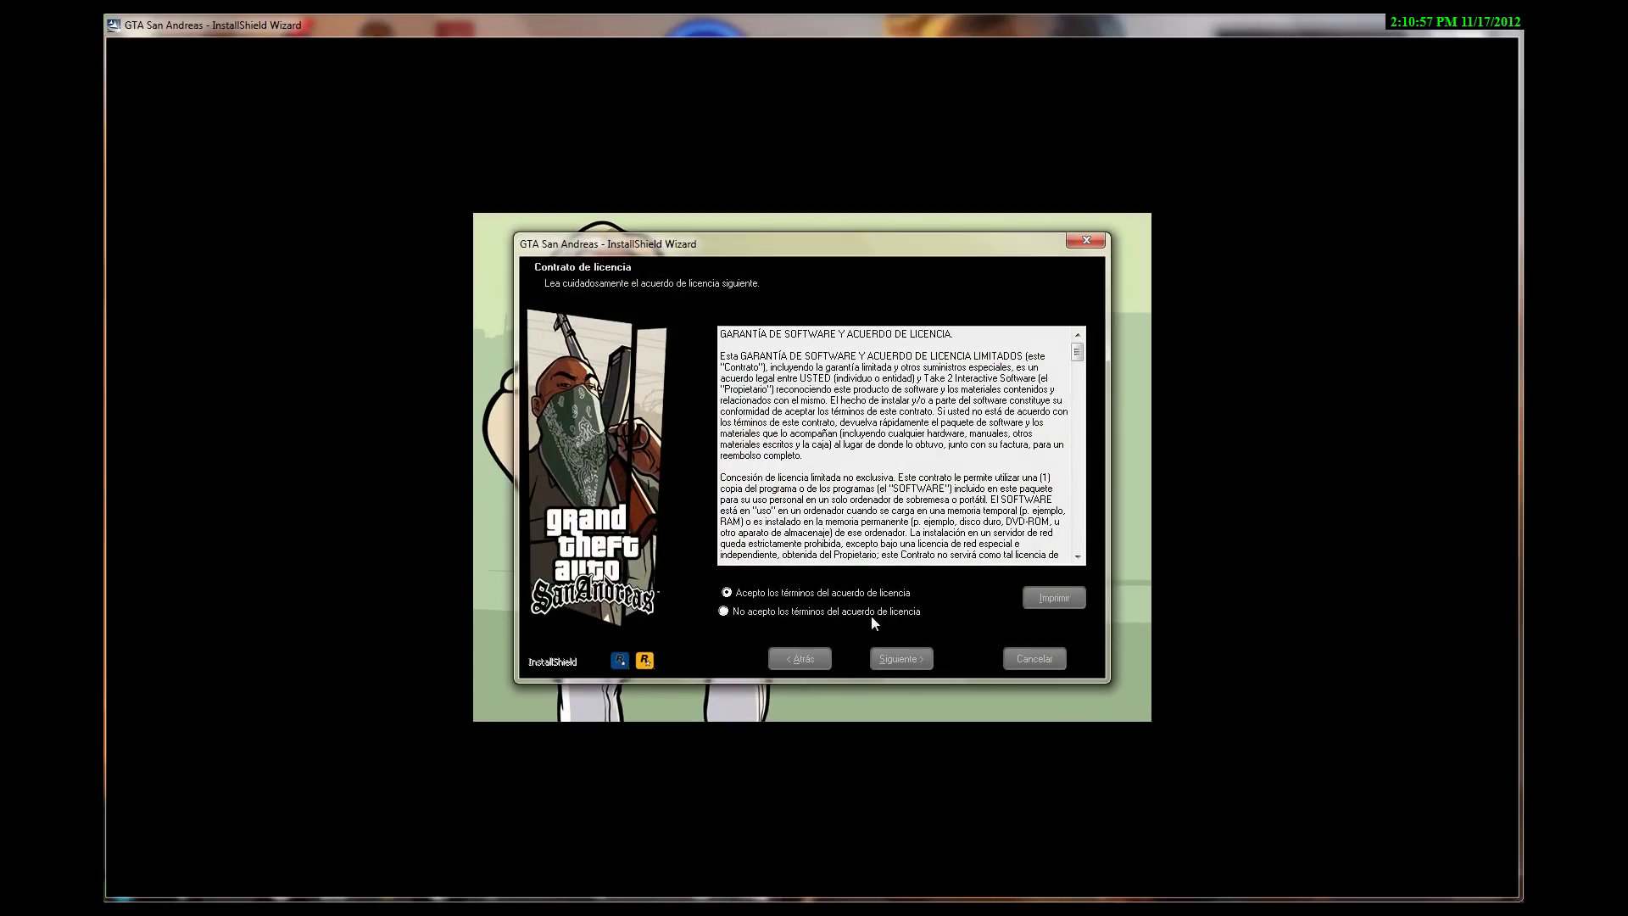
click(899, 658)
Install the Completa type to C:\Program Files\Rockstar Games, agree to a desktop shortcut, and start copying the files.
click(898, 658)
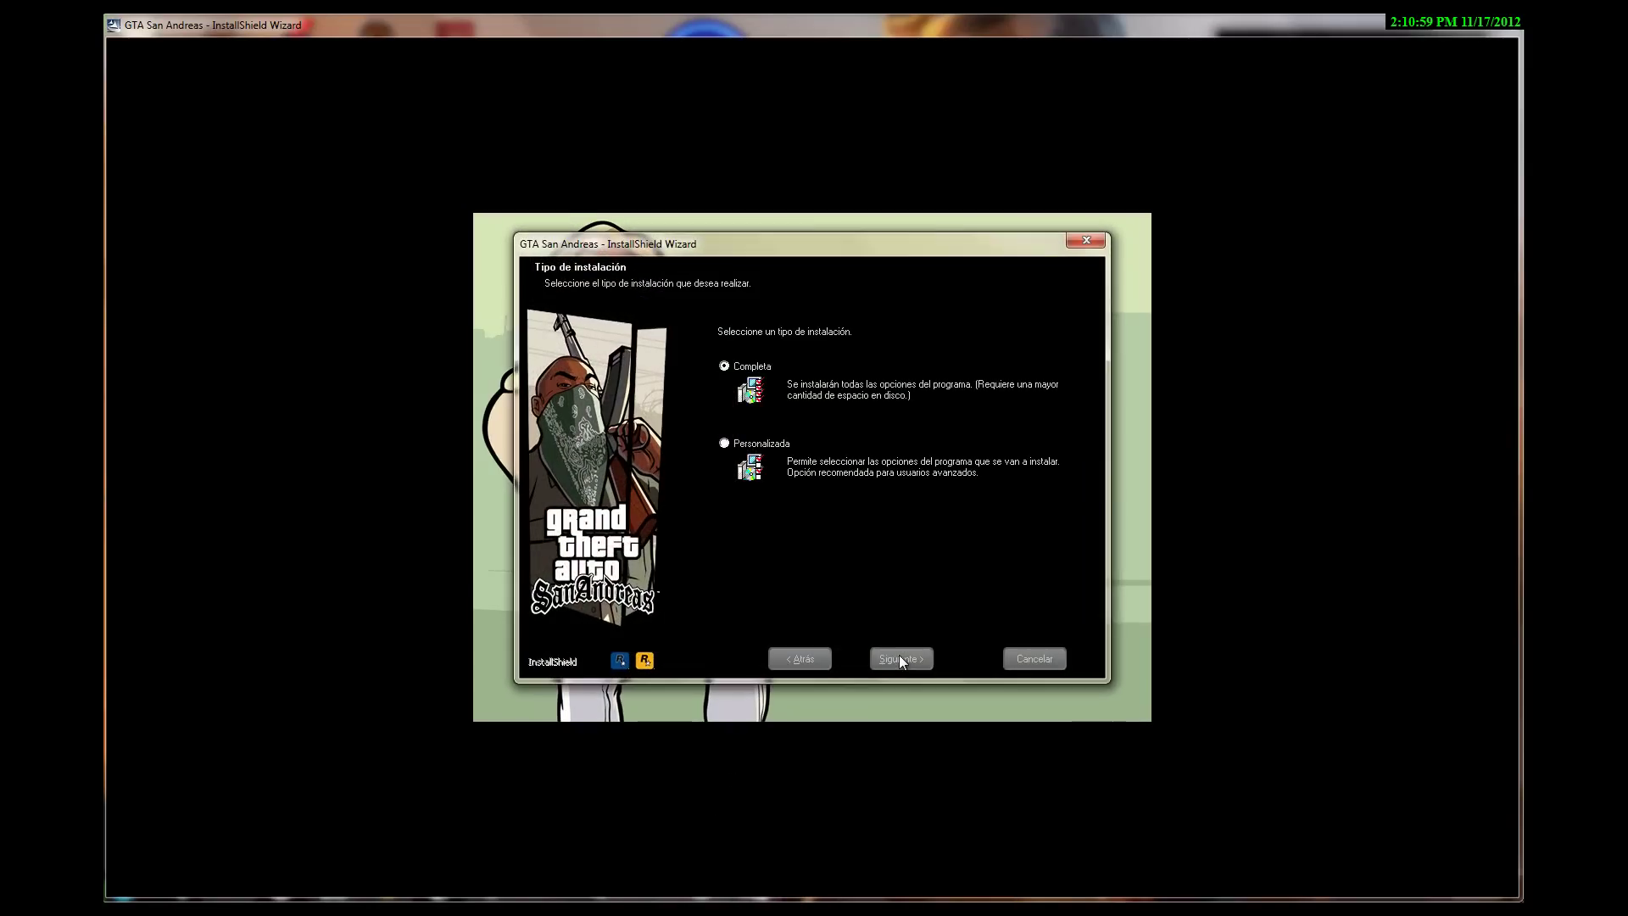
click(898, 658)
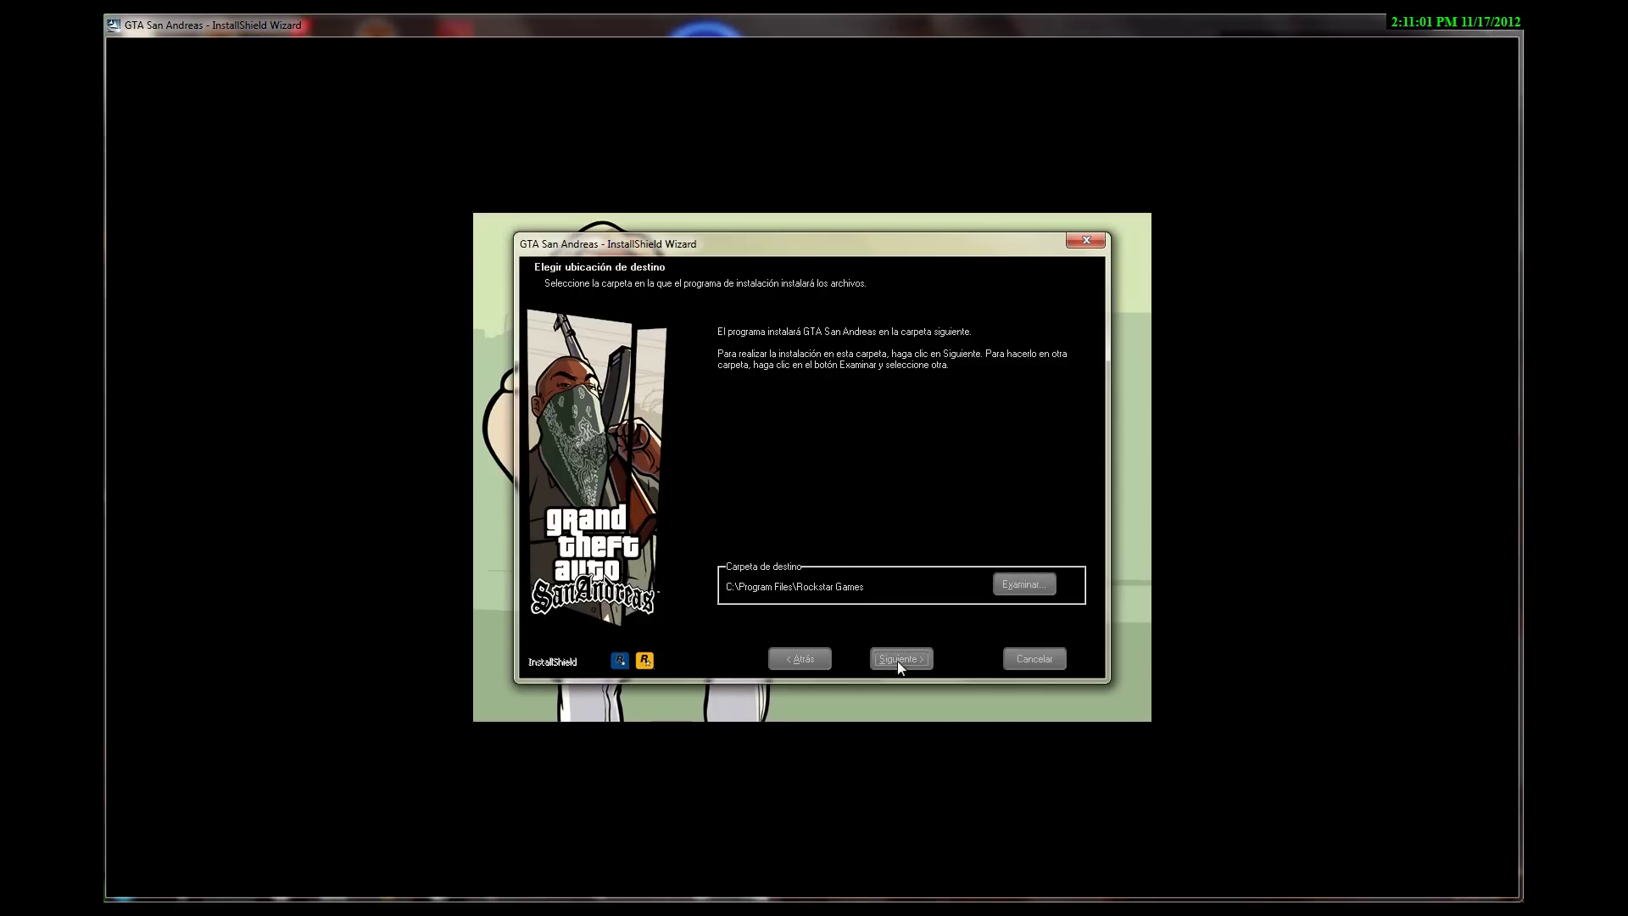
click(903, 658)
click(948, 532)
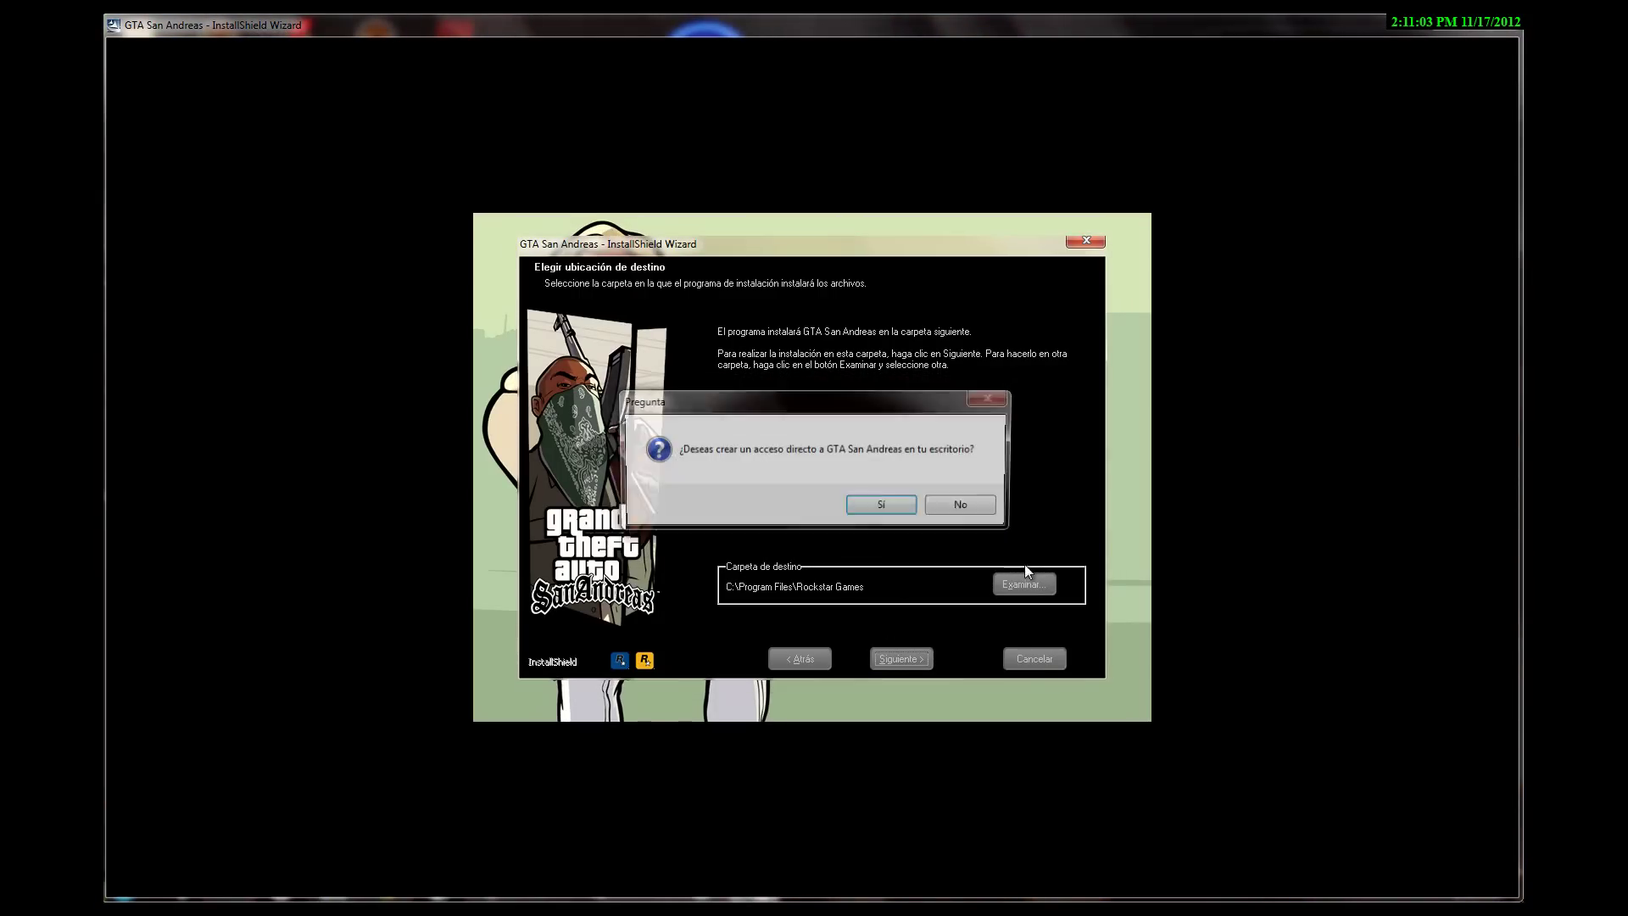
click(894, 507)
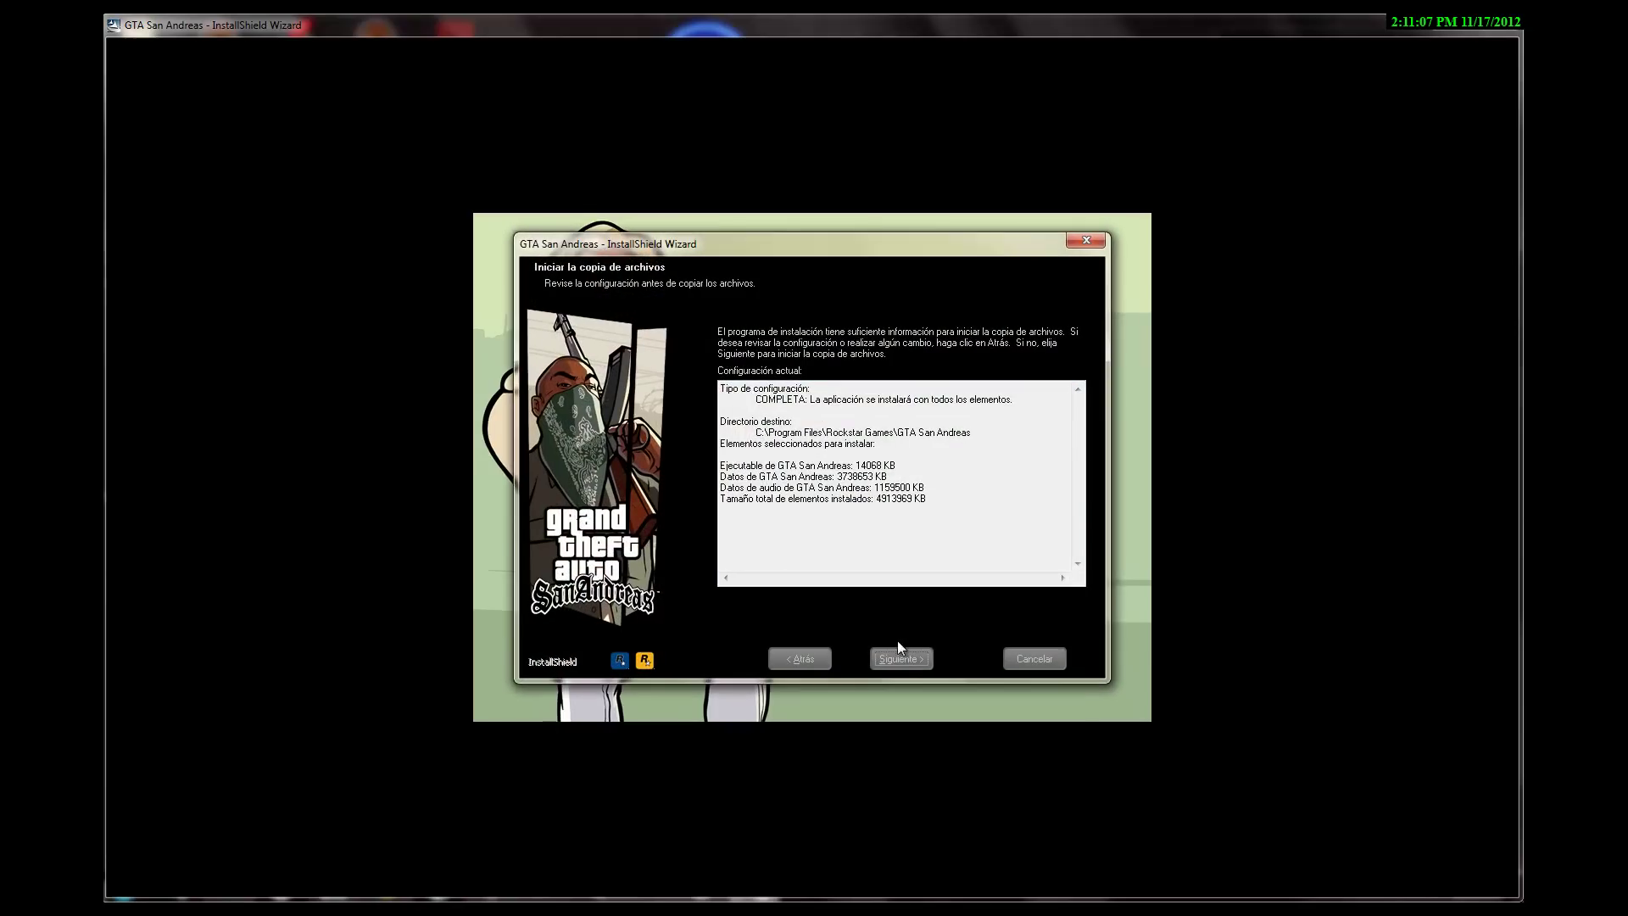
click(902, 658)
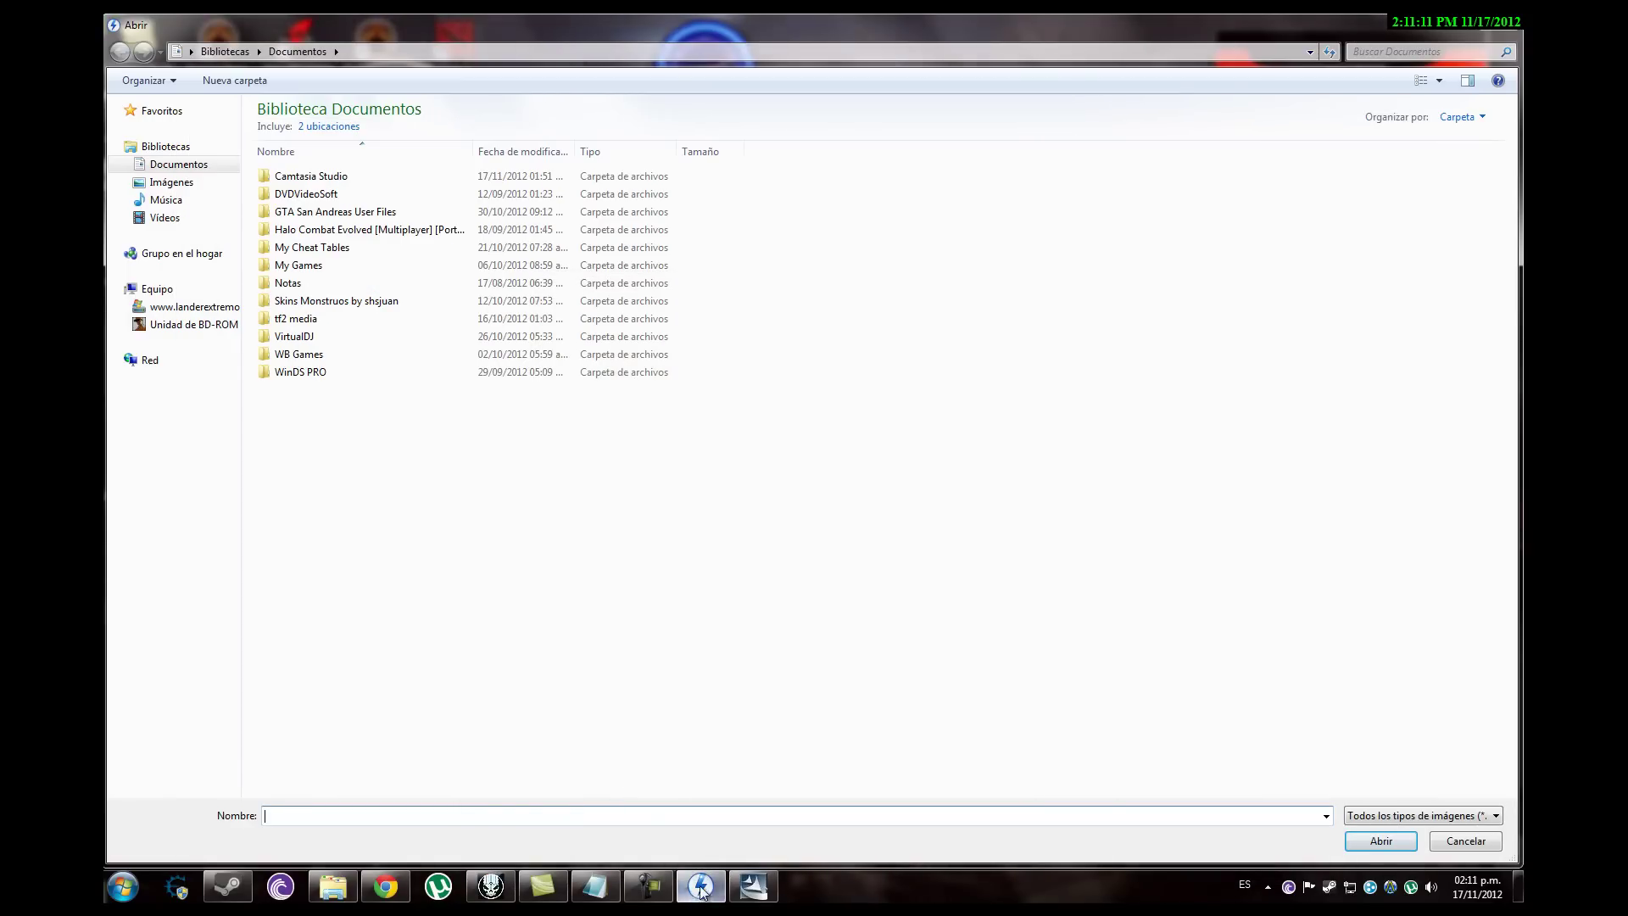
Switch to Notepad and write "cuando se termine de descargar el juego te saldra una carpeta llamada (ROCKSTARS GAMES)".
click(595, 886)
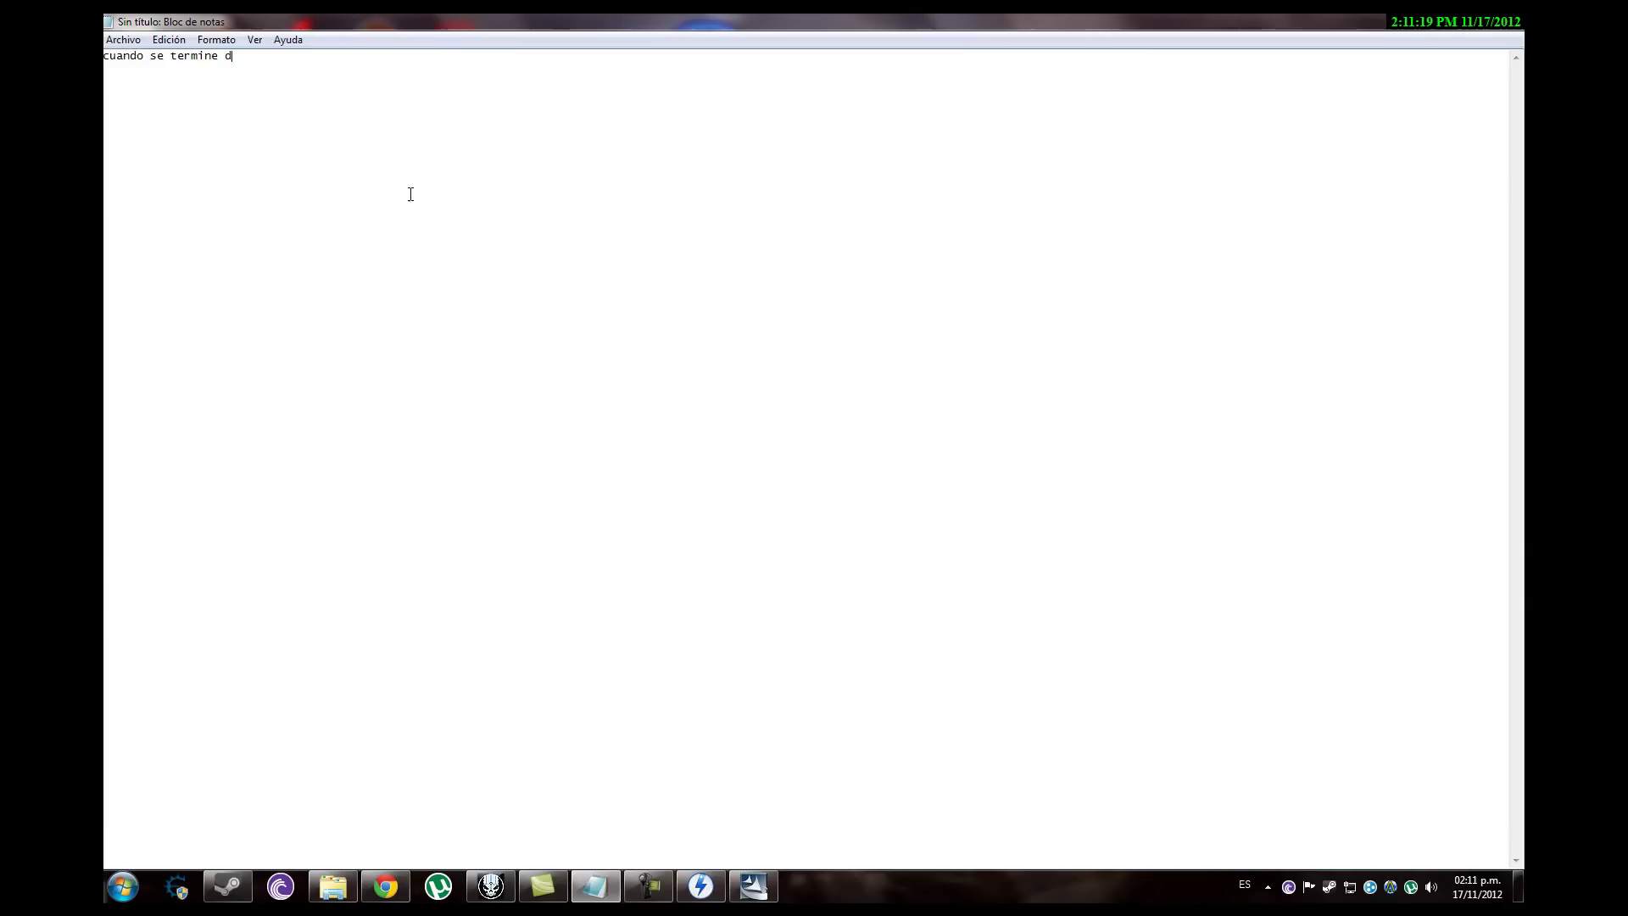
text(descarag)
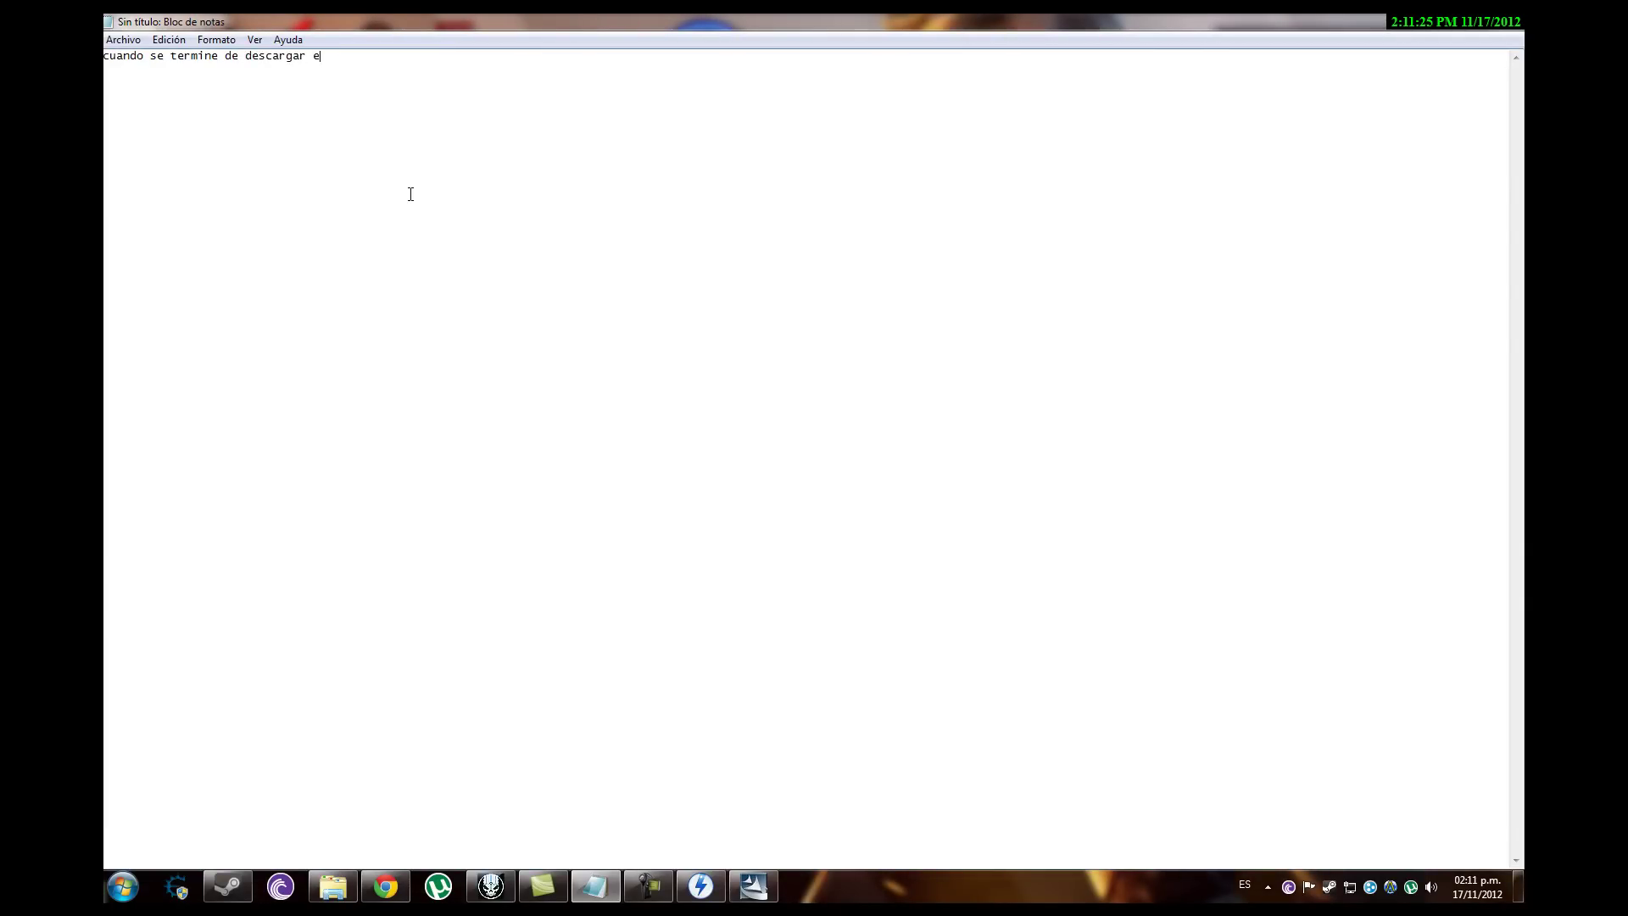
text(r ekl)
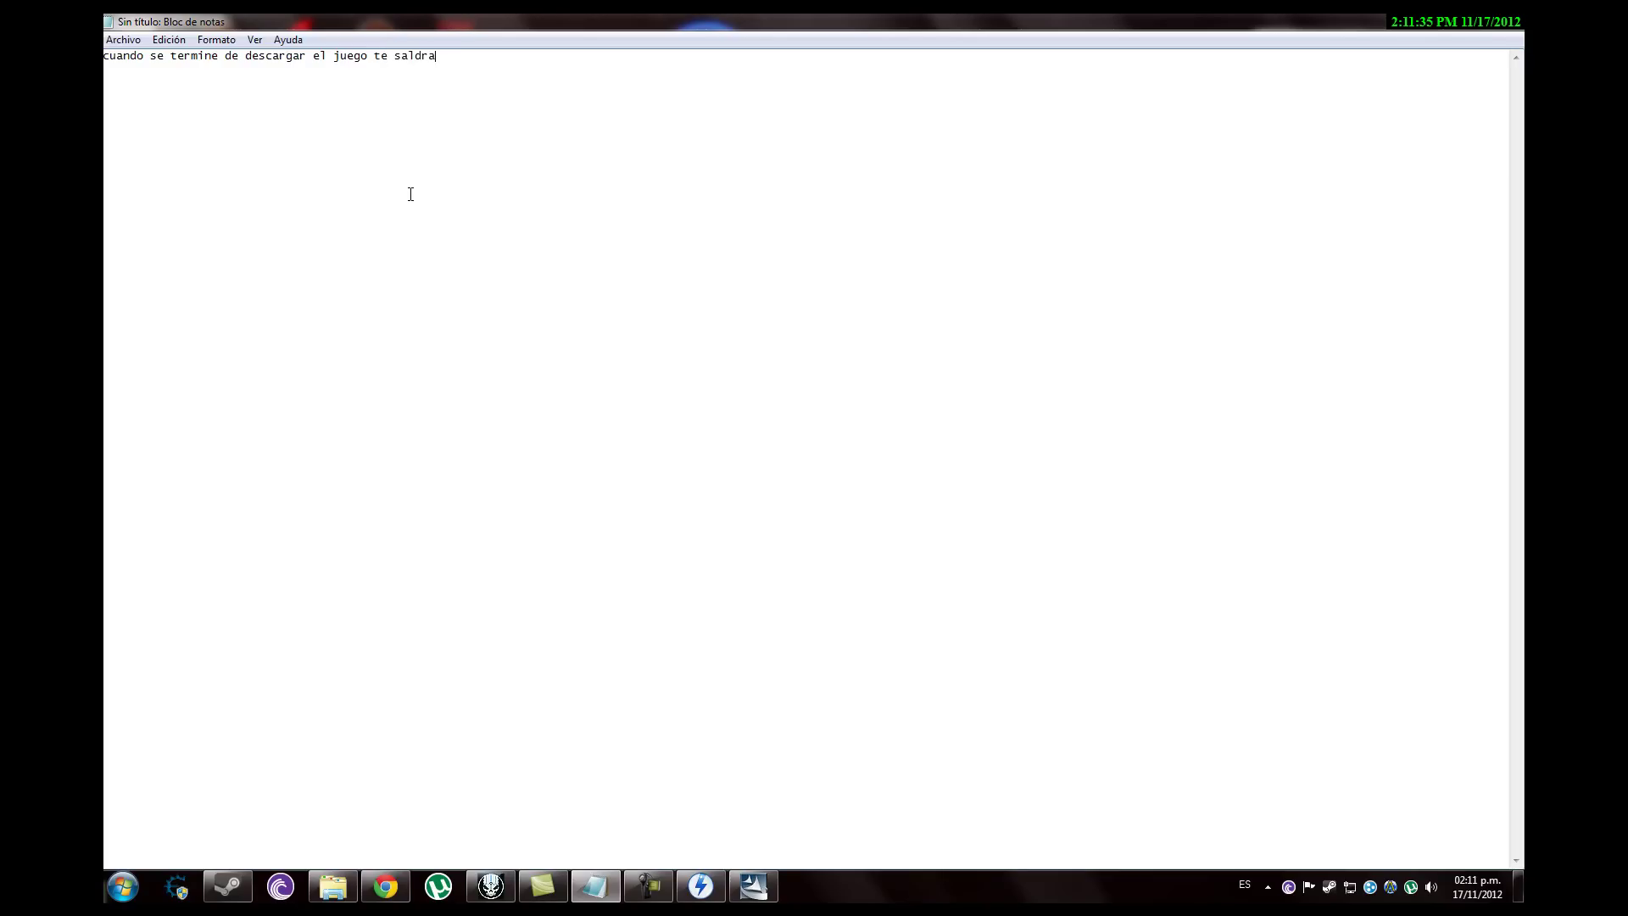
text(te saldra una carpeta )
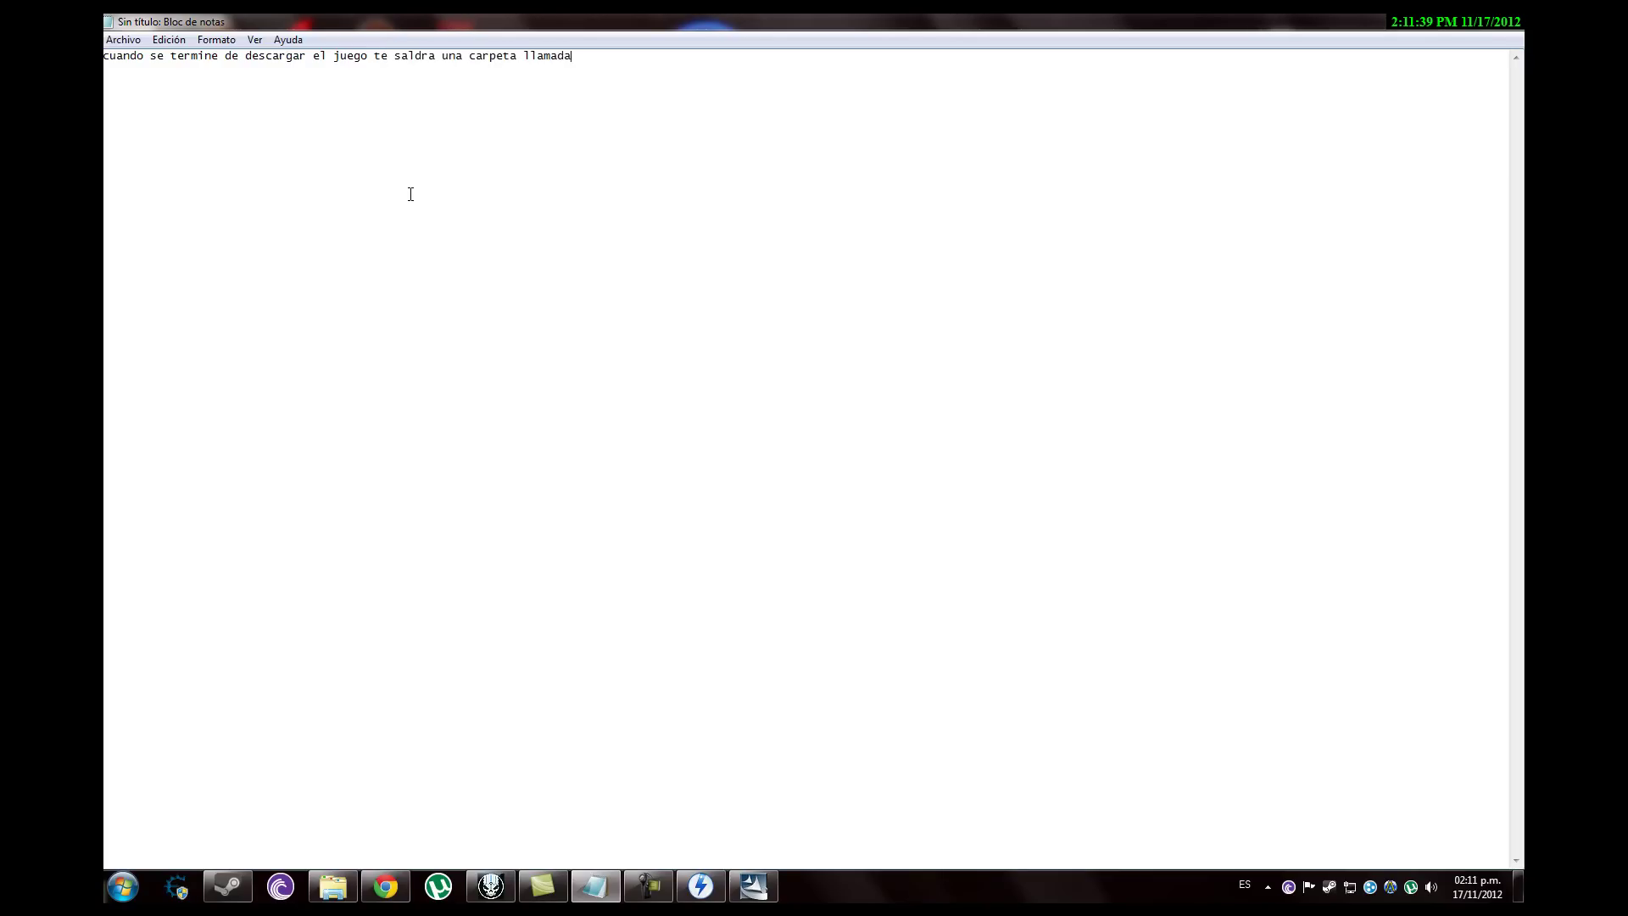
text(llamada (ROCKSTARS GAMES)
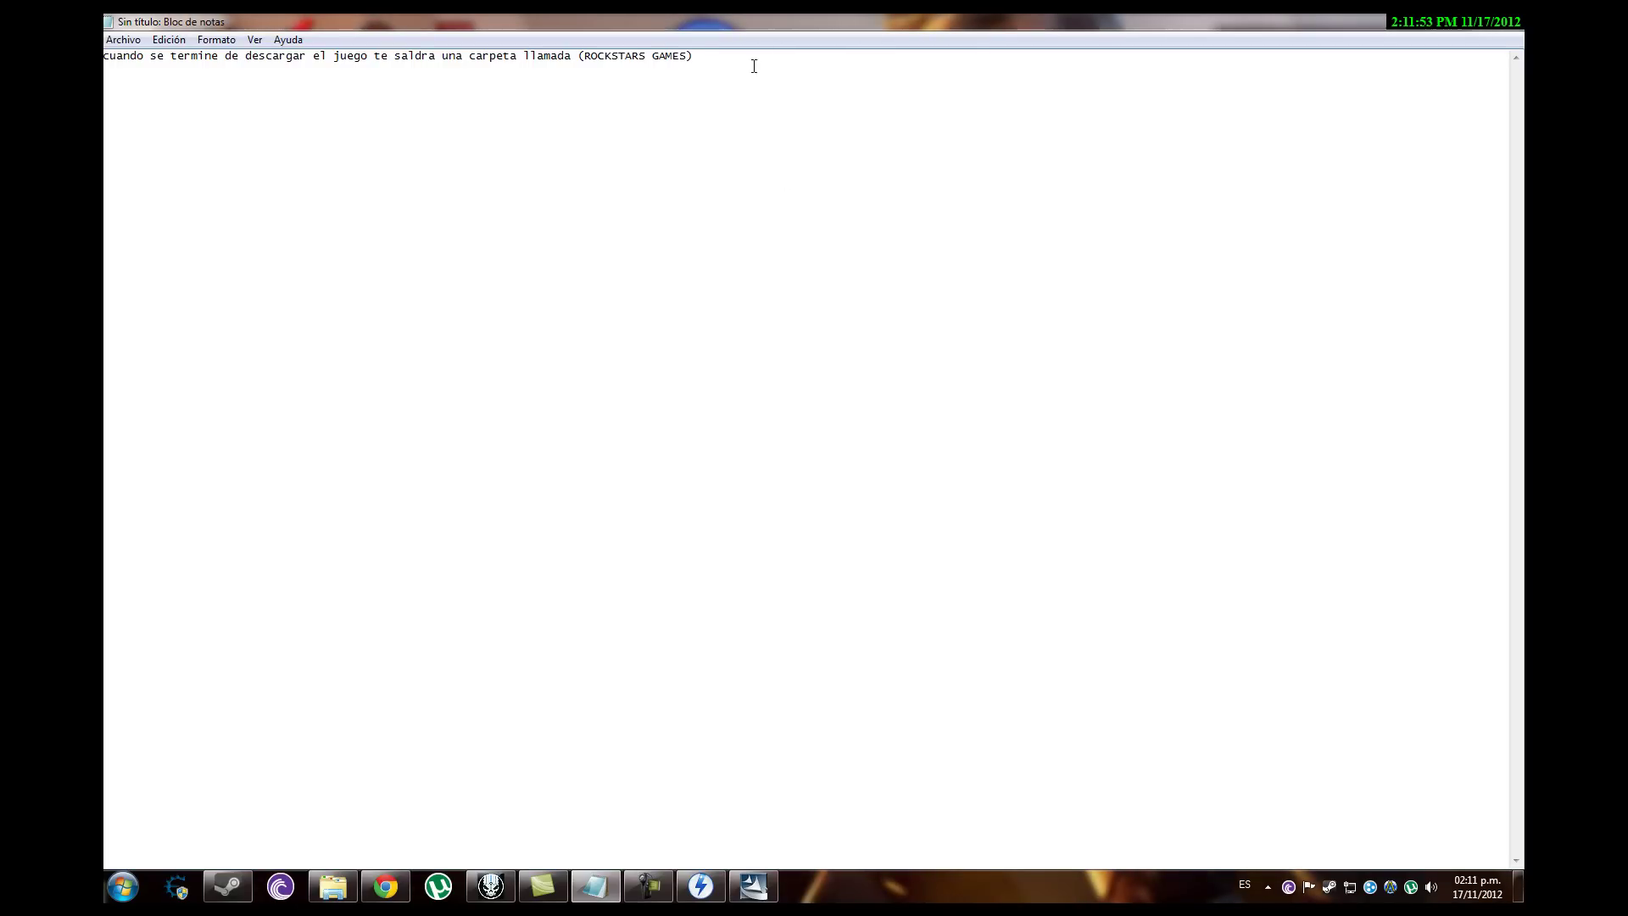
Replace the note's text with "O SI NO CREELA Y TODO EL INFO DEL JUEGO LES PSAS AL LA CARPETA Q CREASTE".
drag(692, 142, 101, 142)
key(BackSpace)
key(ctrl+o)
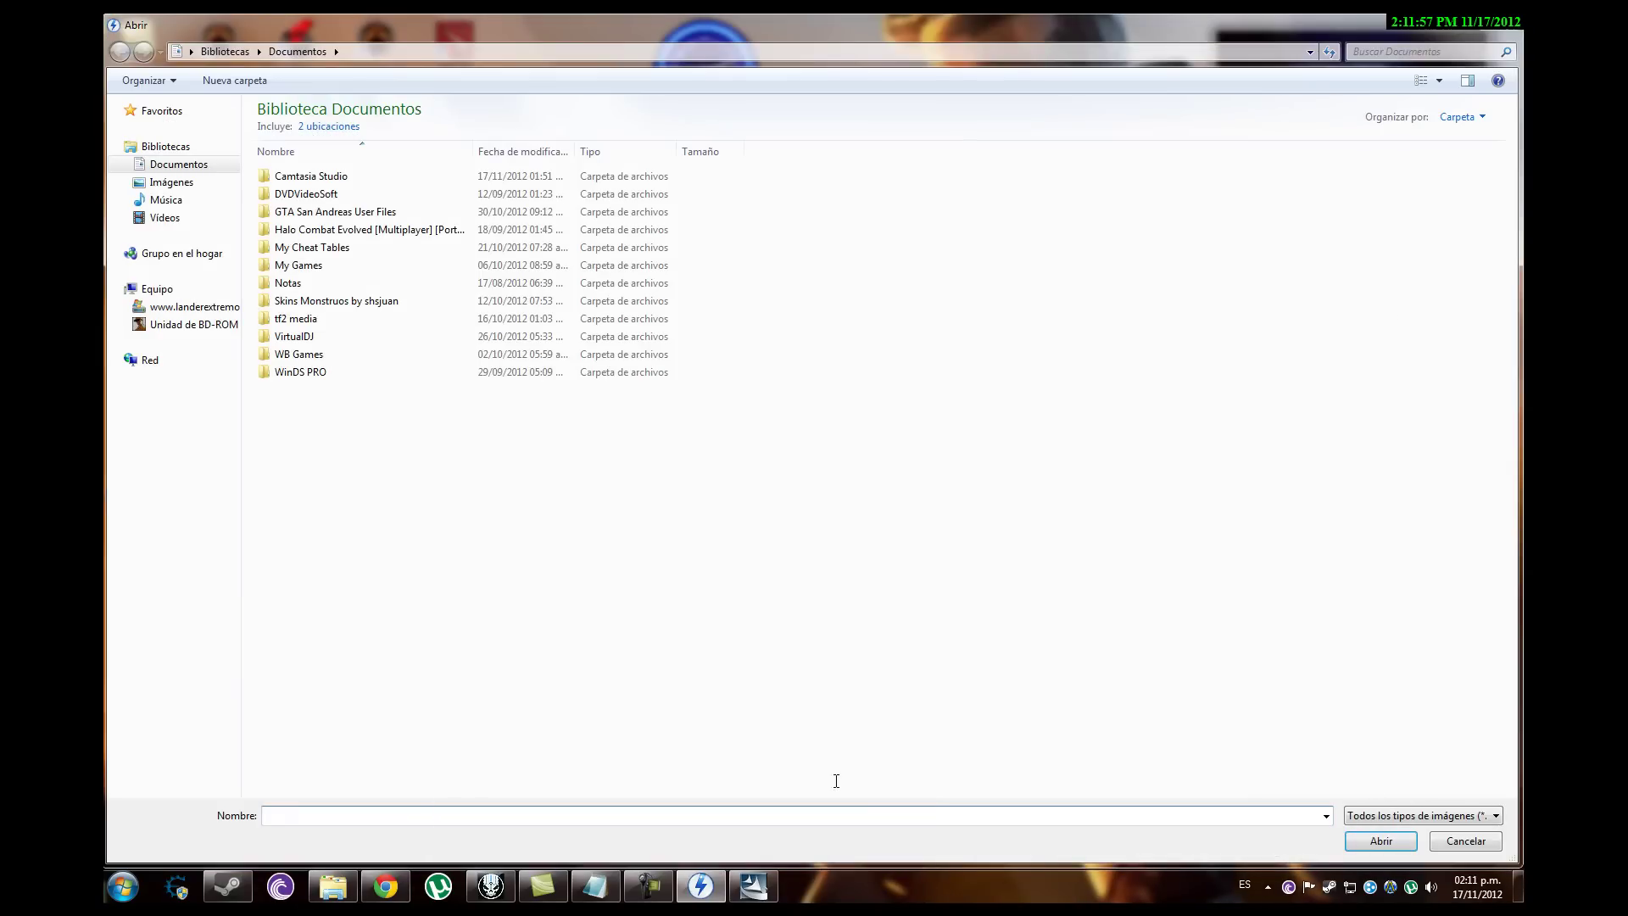
key(Escape)
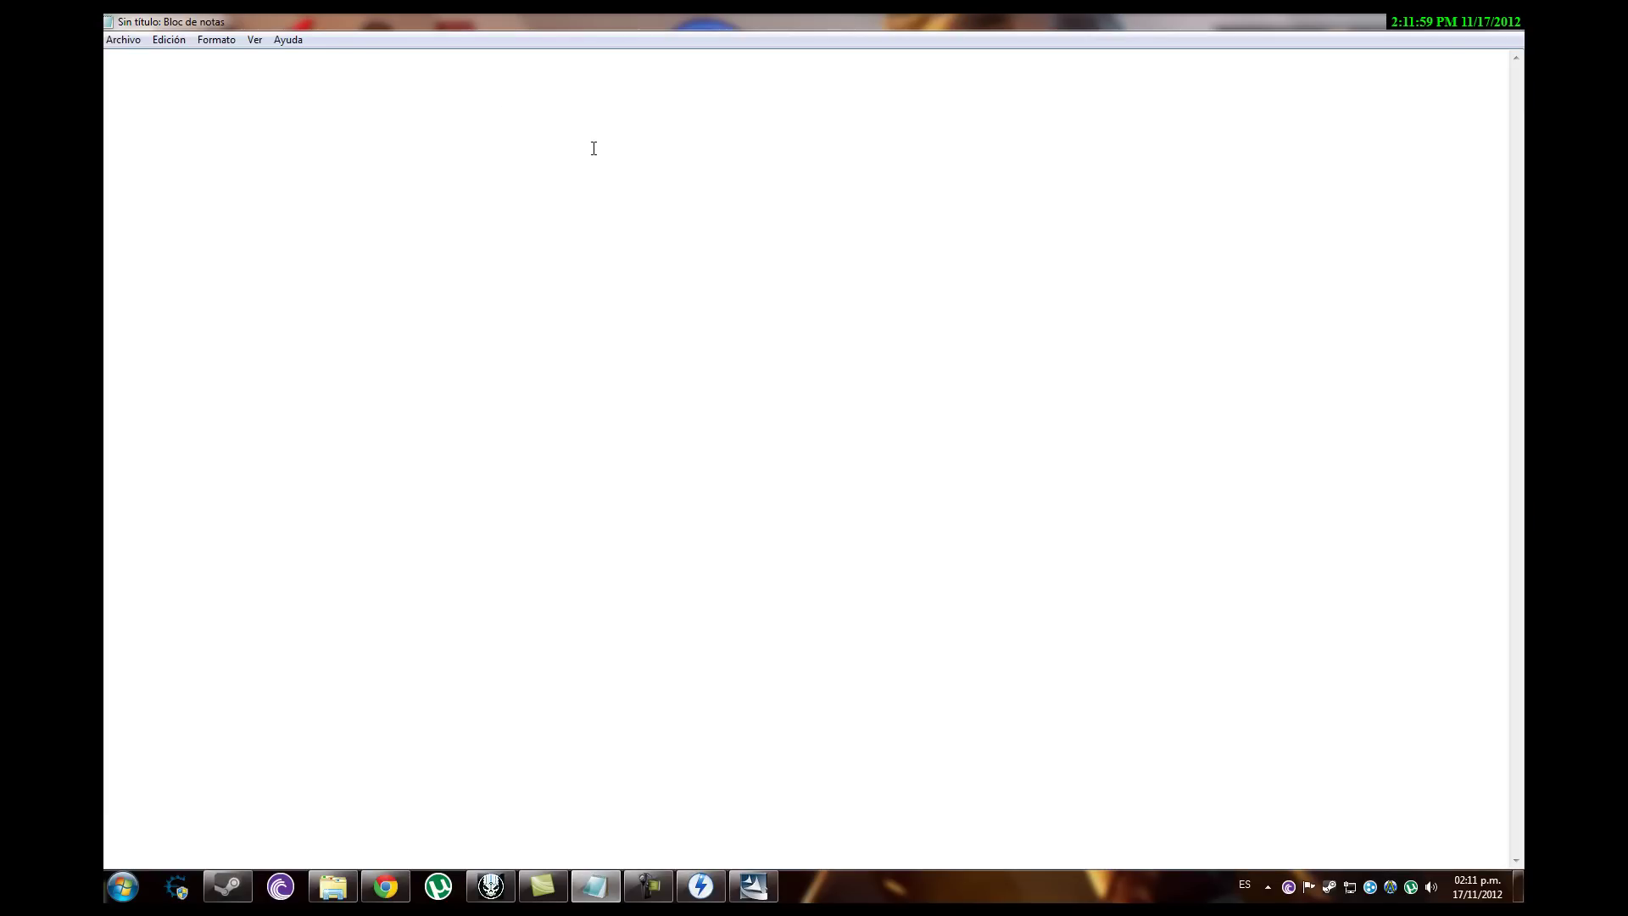
text(O SI NO )
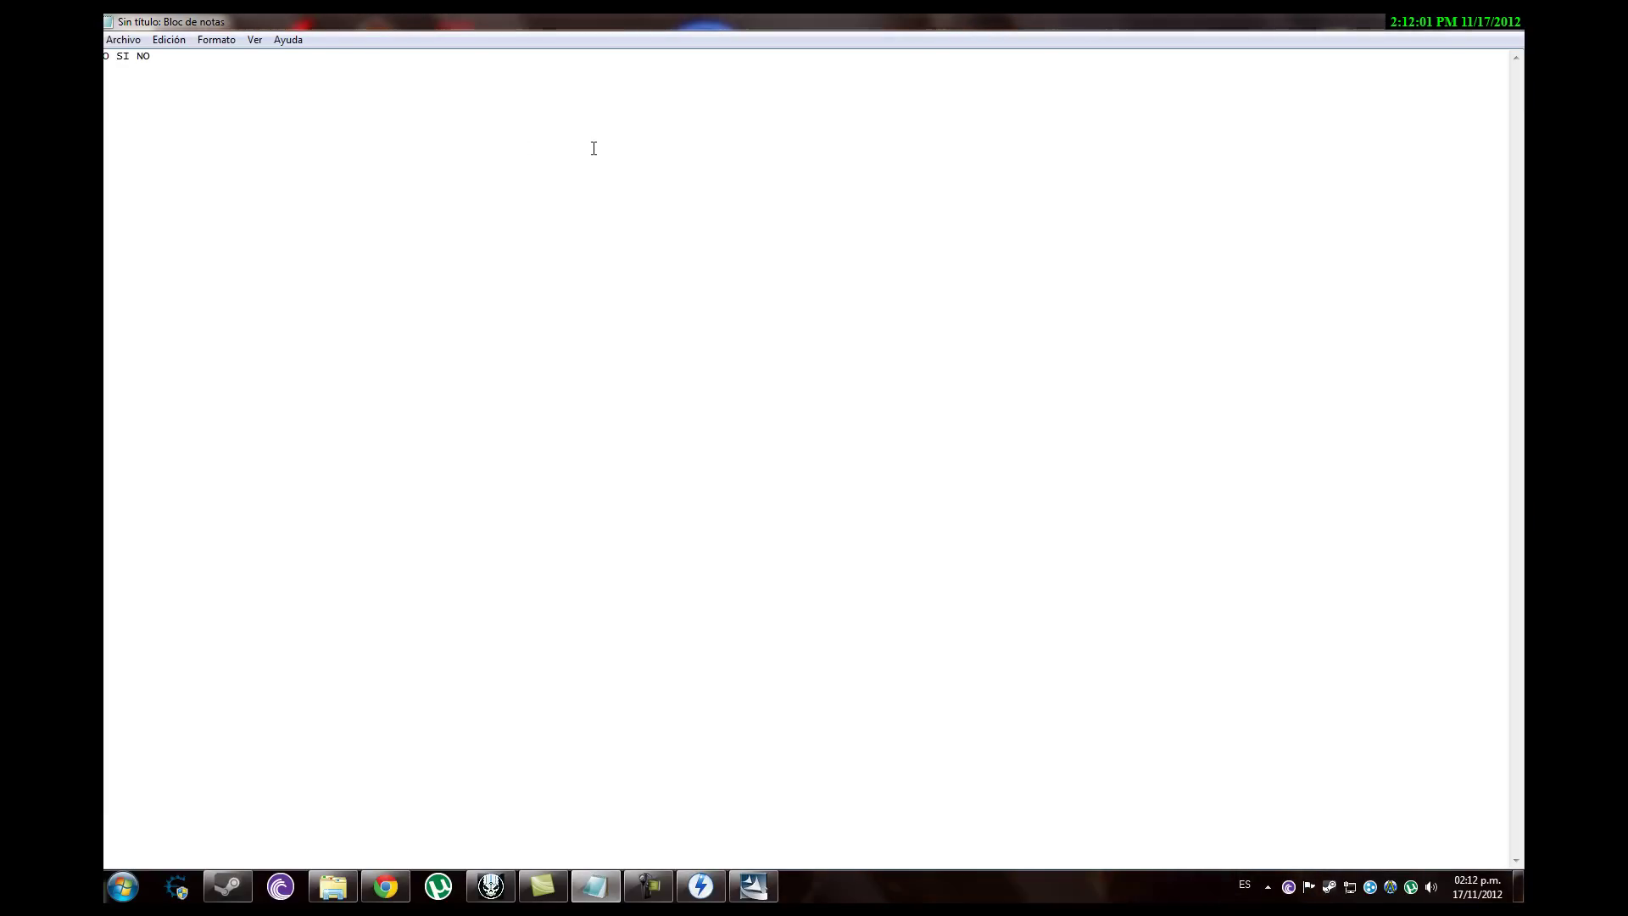
text(CREELA Y TODO)
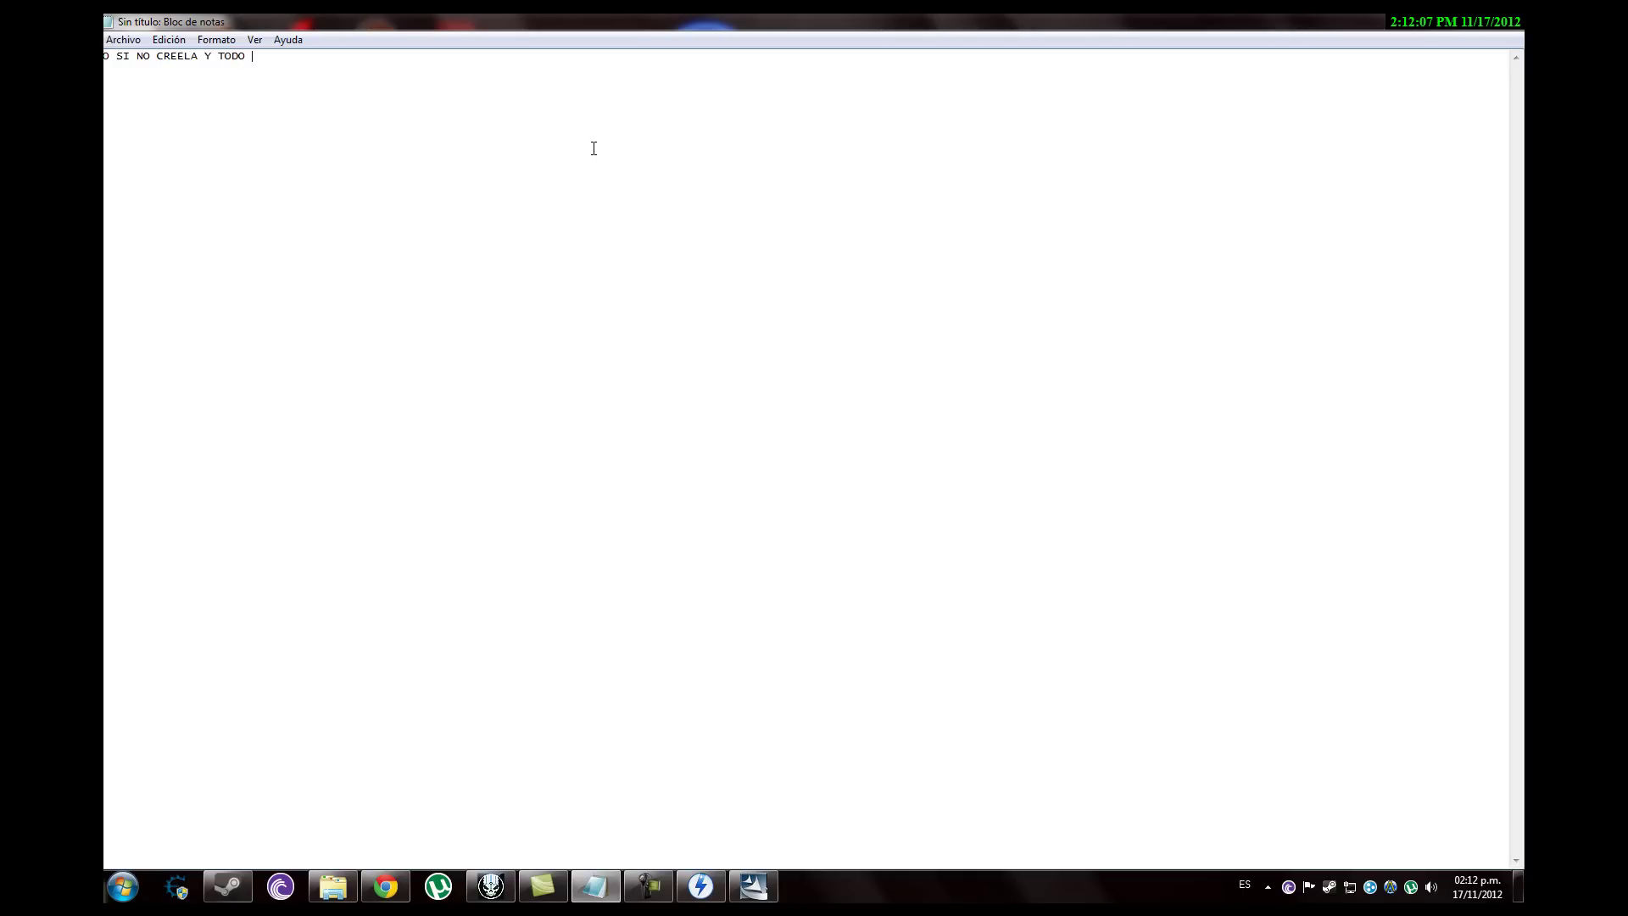
text(EL INFO DEL JUEGO)
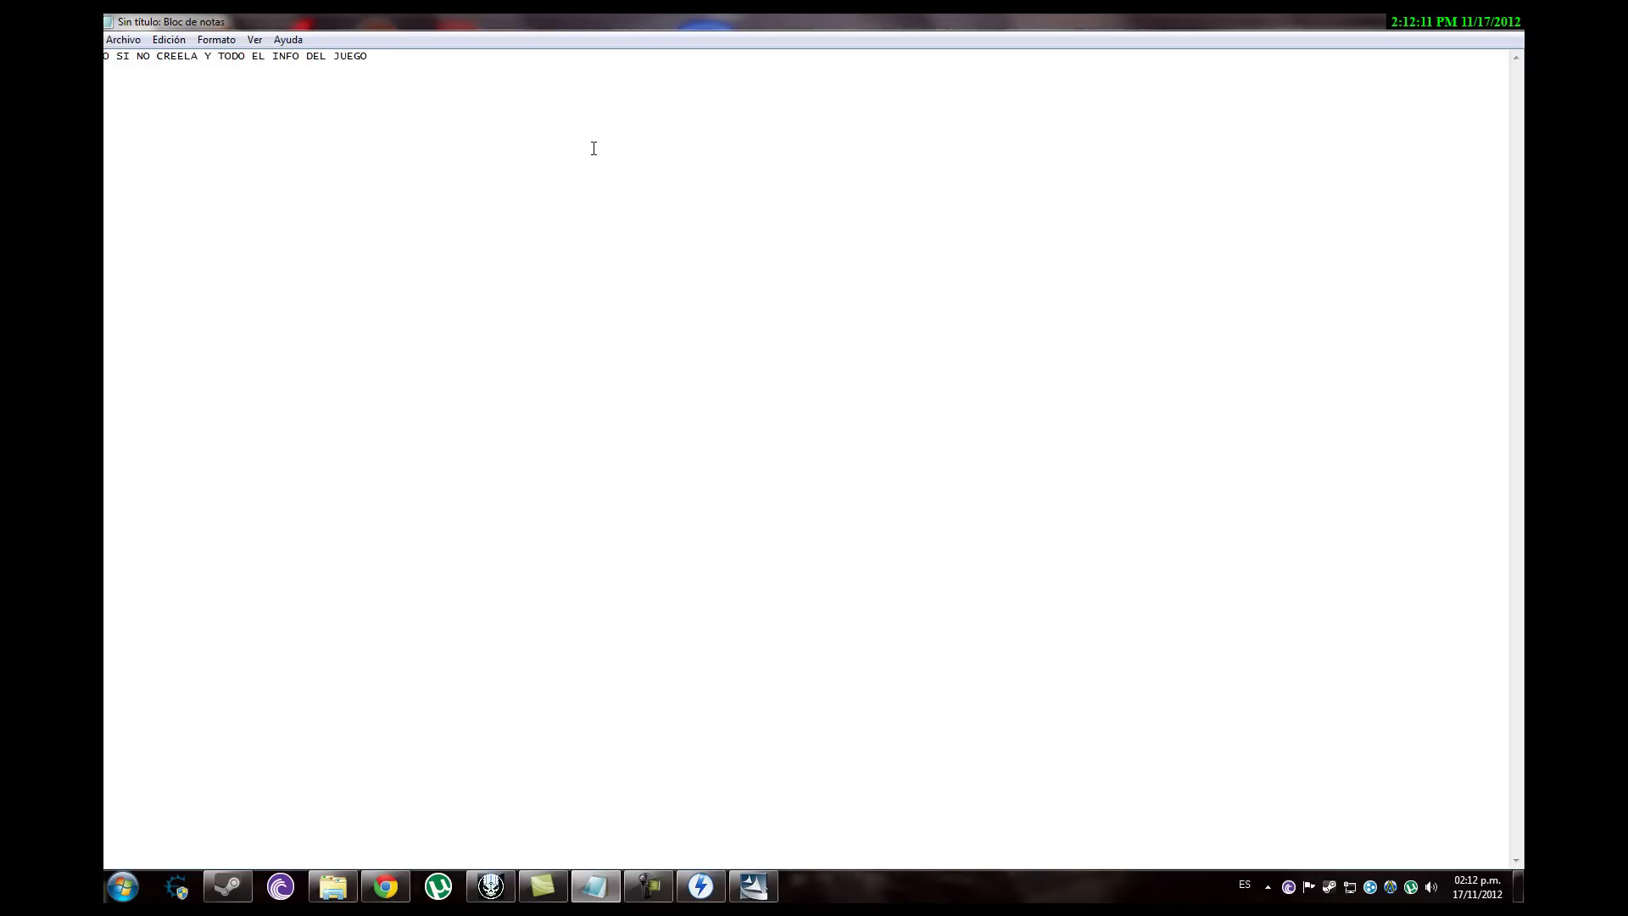
text(M LES PSAS AL LA CARPETA Q)
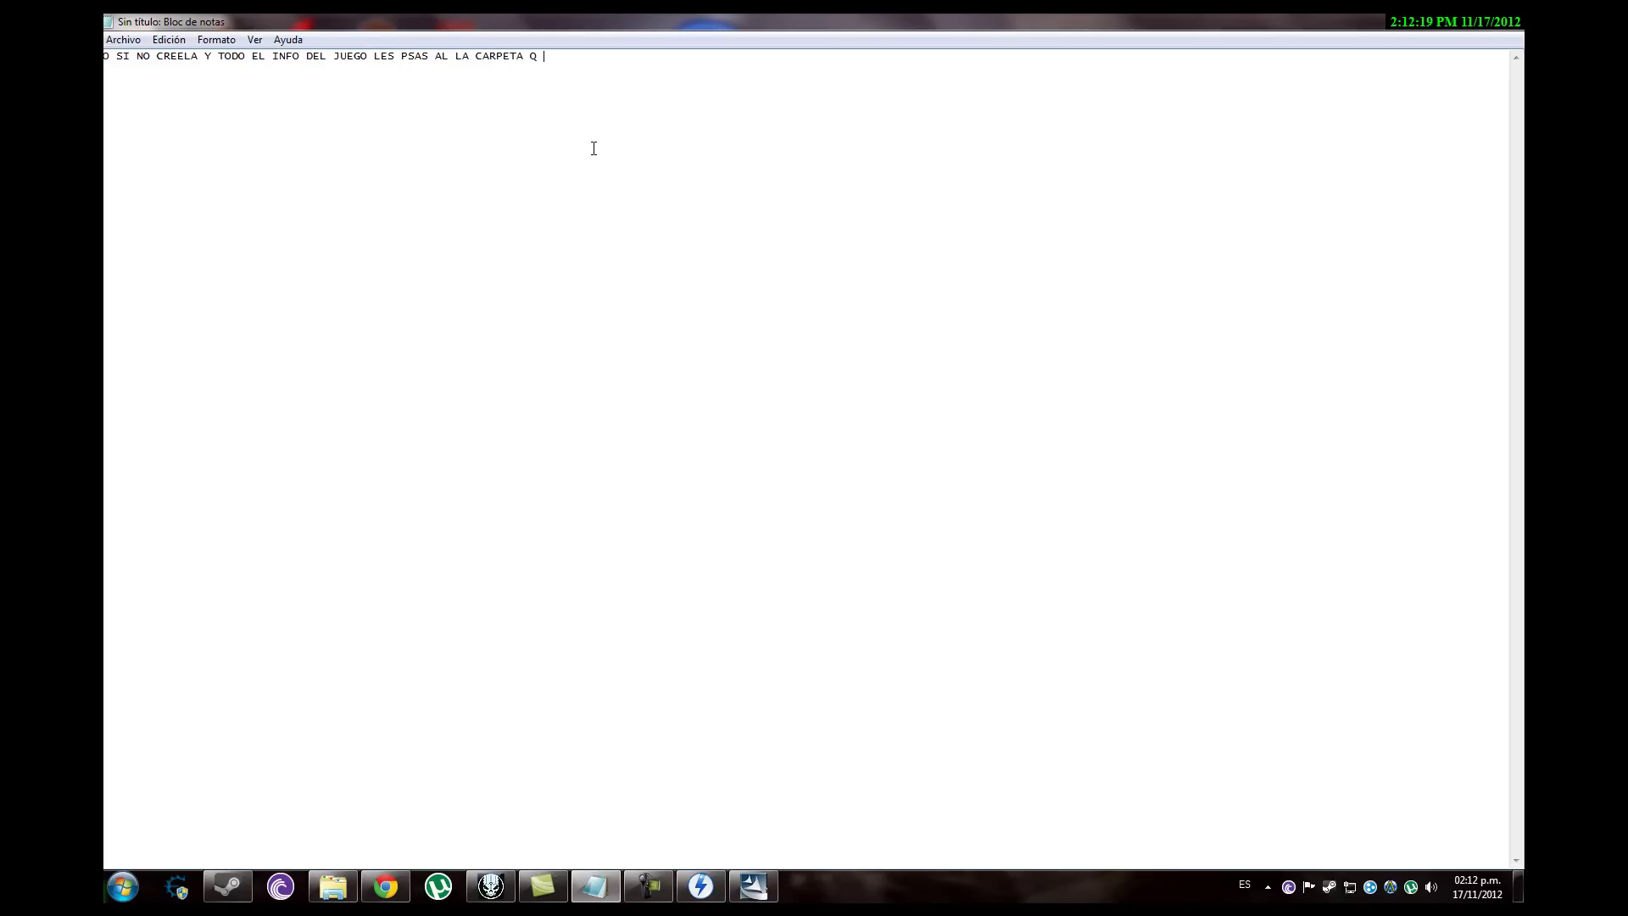
text(TE)
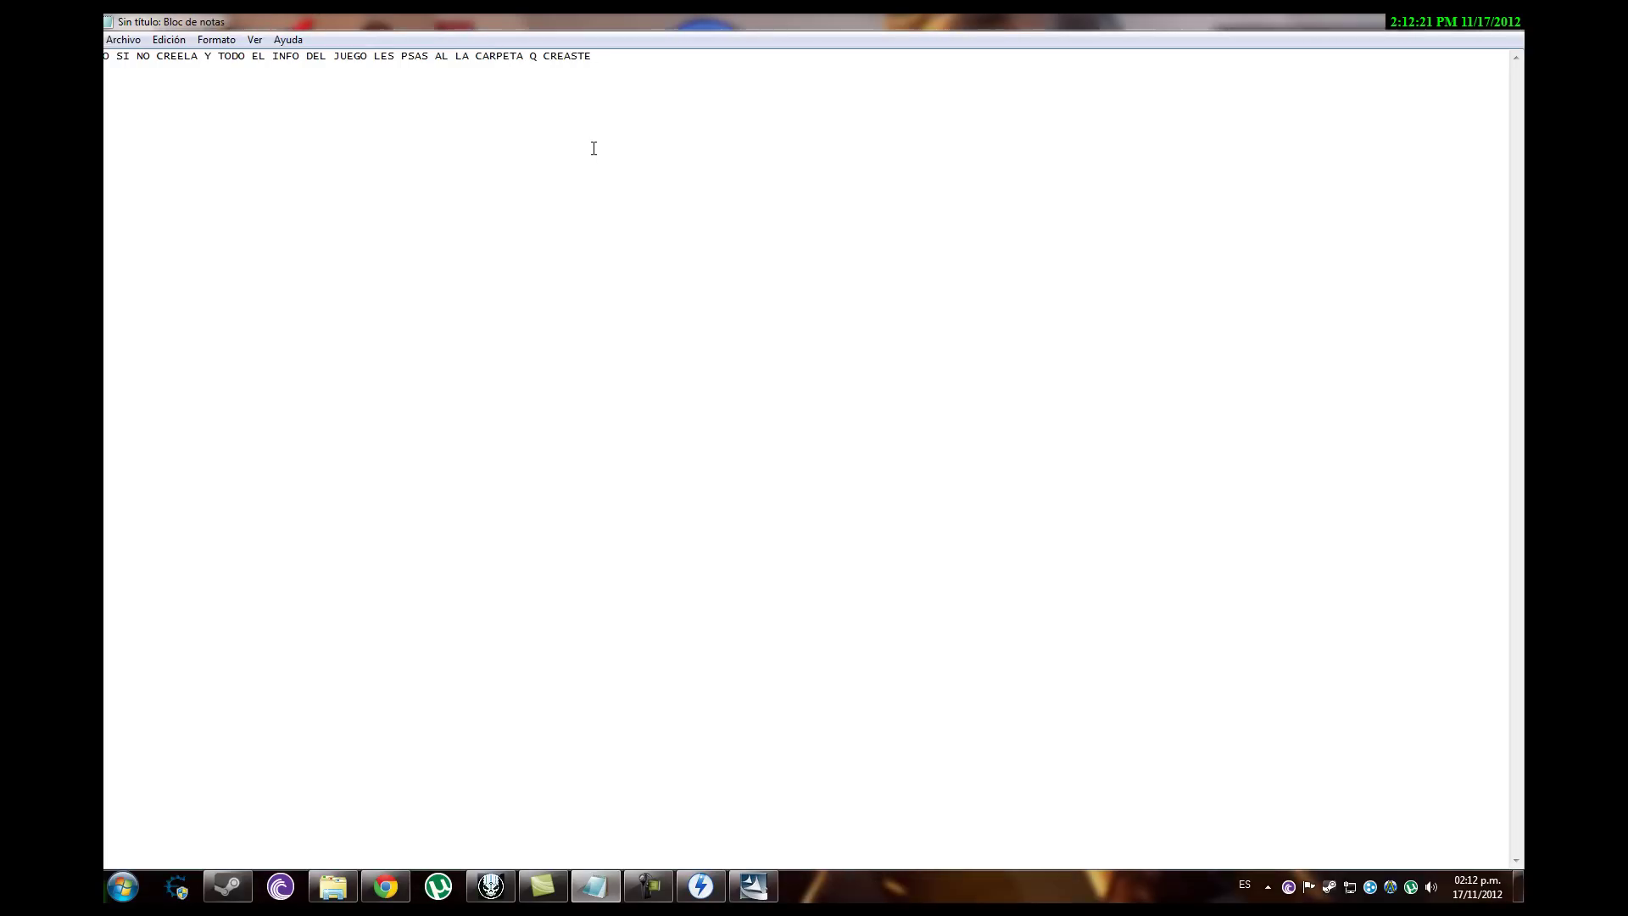
Clear the note, then check the GTA San Andreas installer's progress and minimize its window.
key(ctrl+a)
key(ctrl+x)
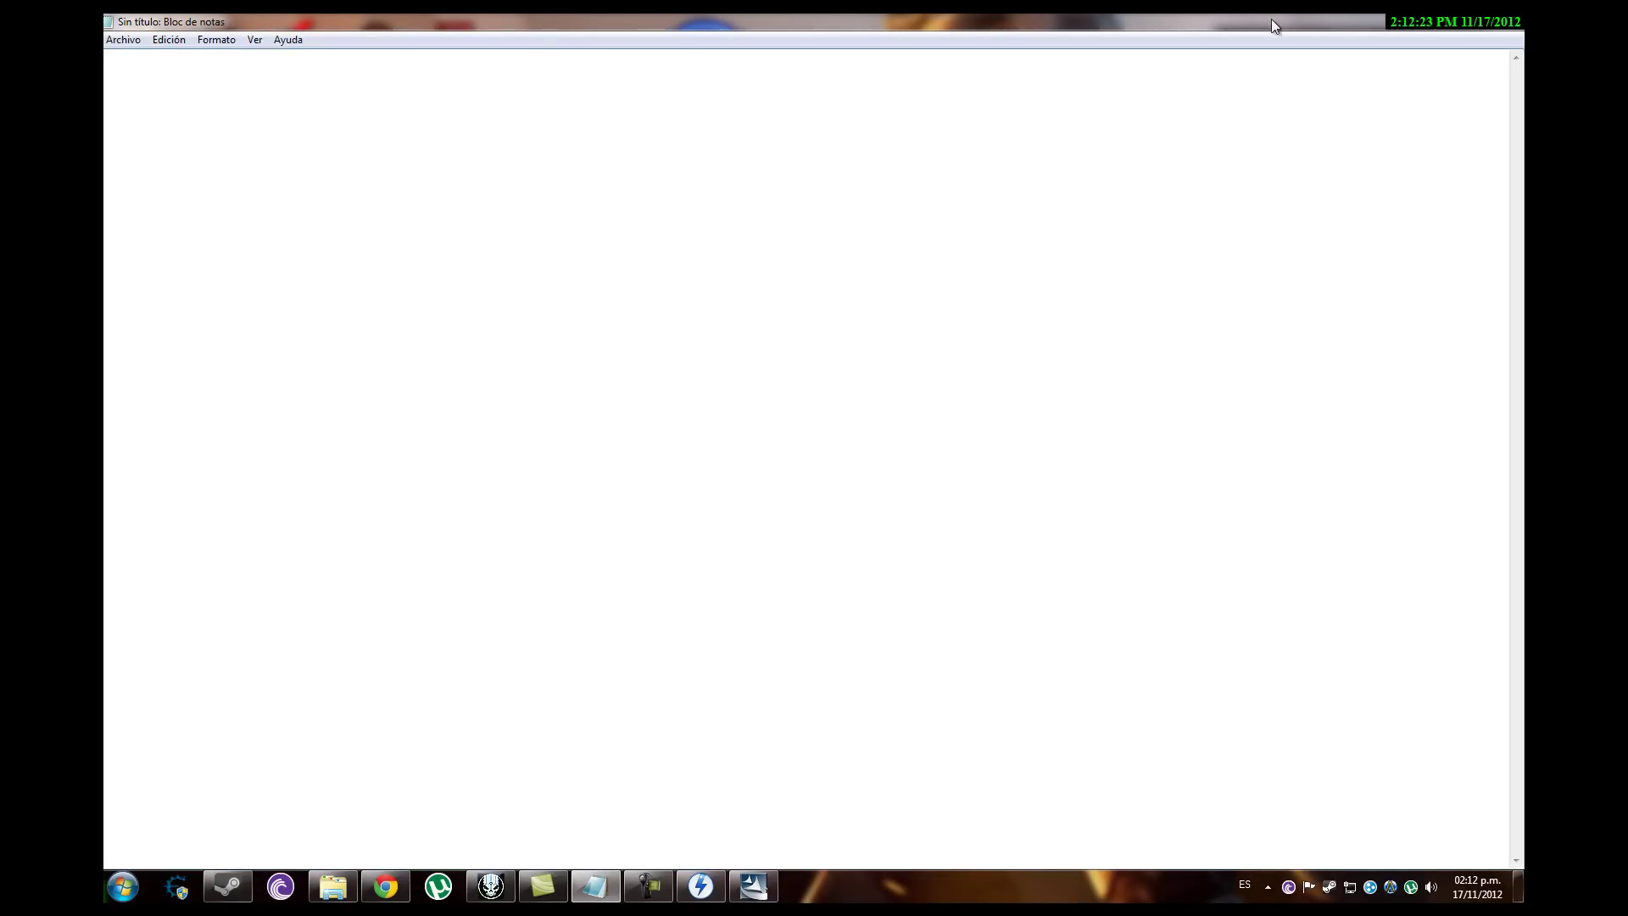
click(763, 885)
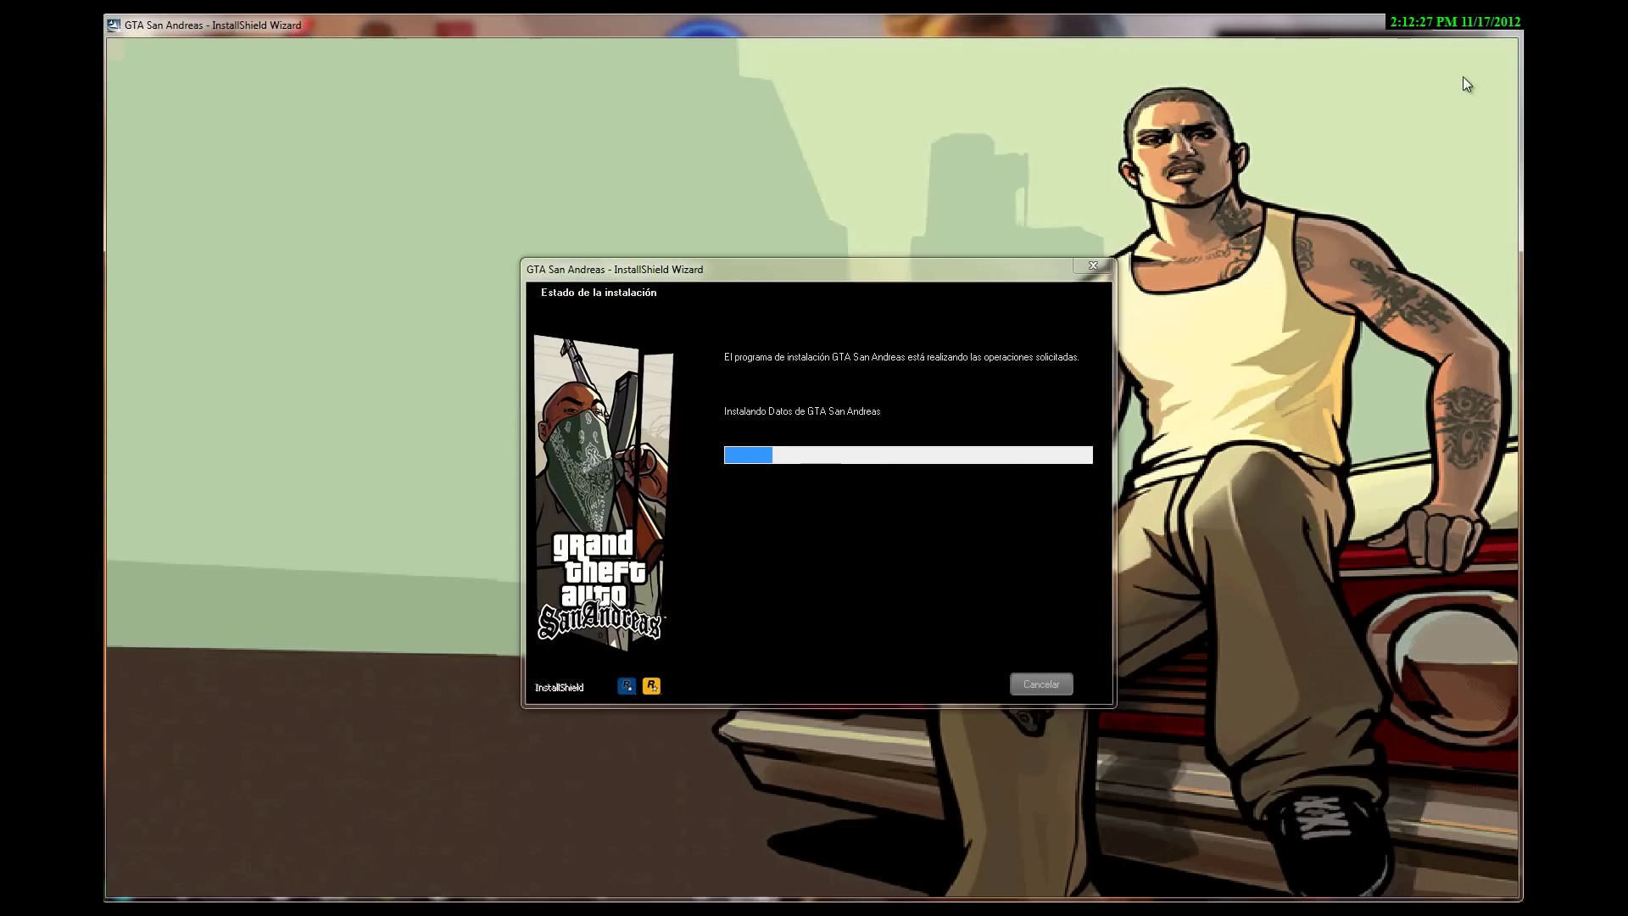
click(1448, 24)
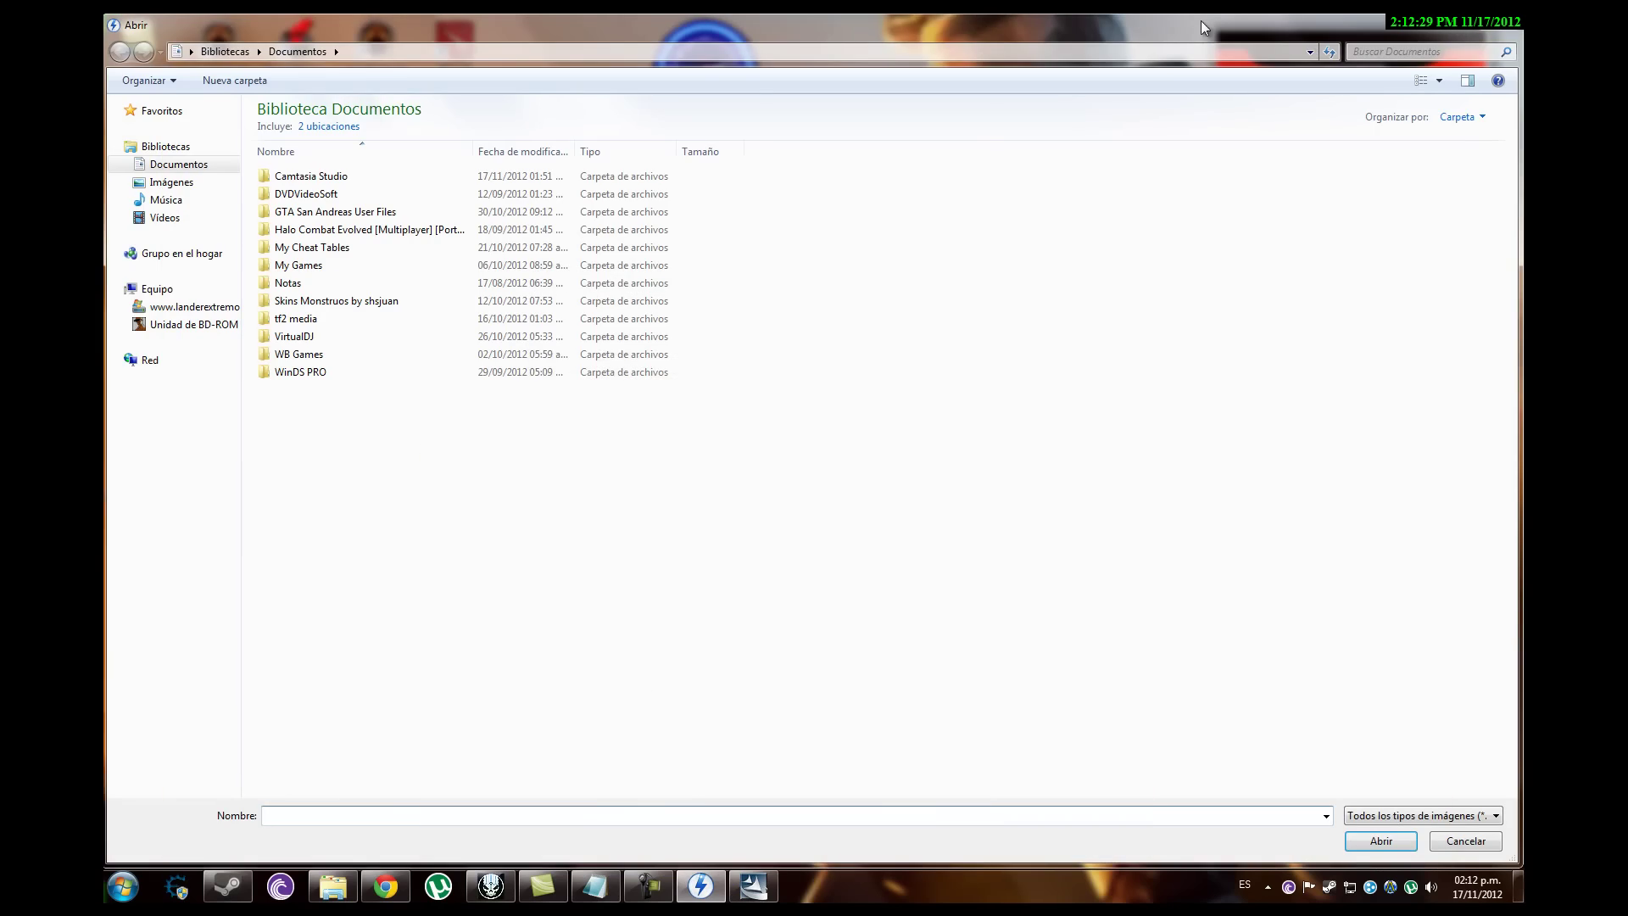
Cancel the image selection dialog and close DAEMON Tools Lite and the GTA San Andreas folder.
key(Escape)
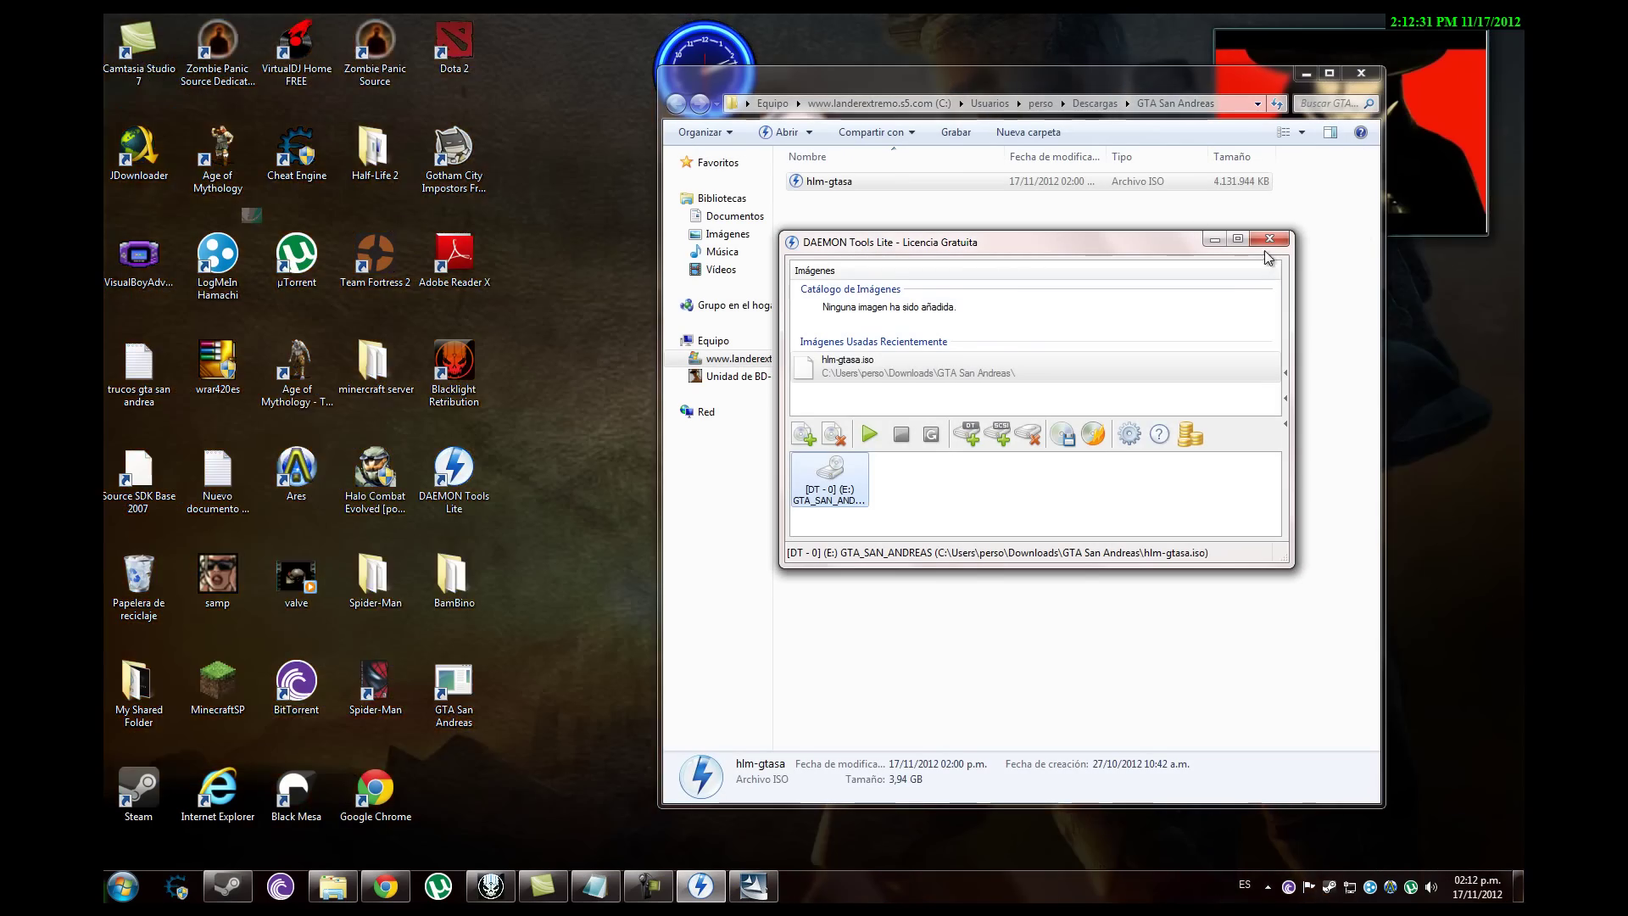
click(1269, 239)
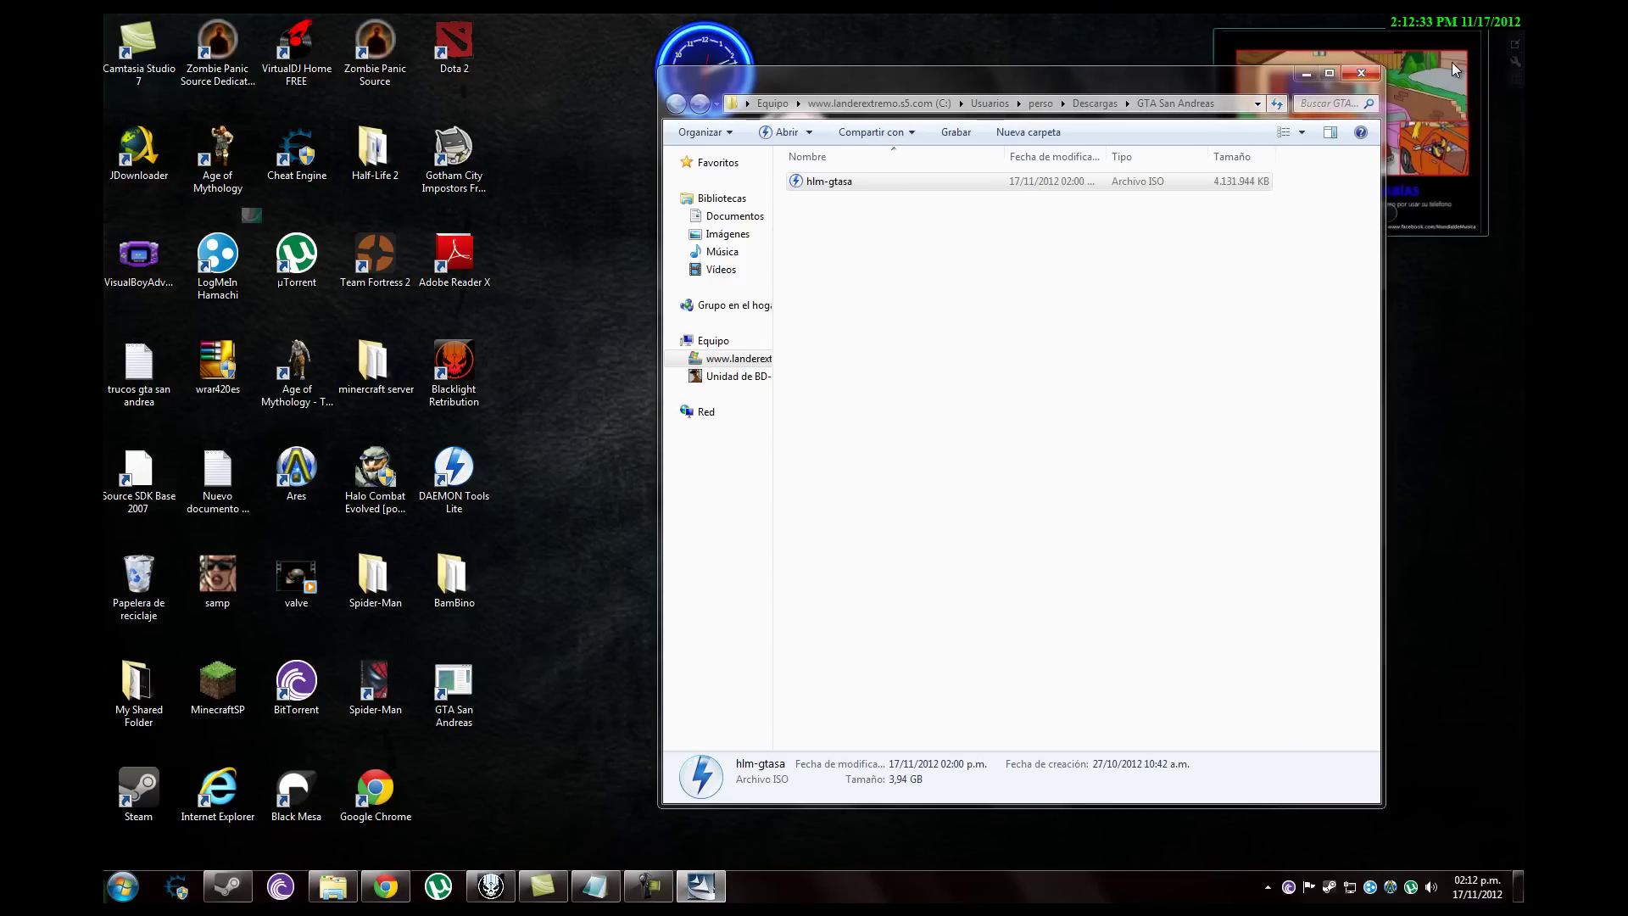
click(1361, 73)
View the drives in Equipo, close that window, and return to the GTA San Andreas installer's progress.
drag(642, 656, 604, 689)
key(super)
click(439, 282)
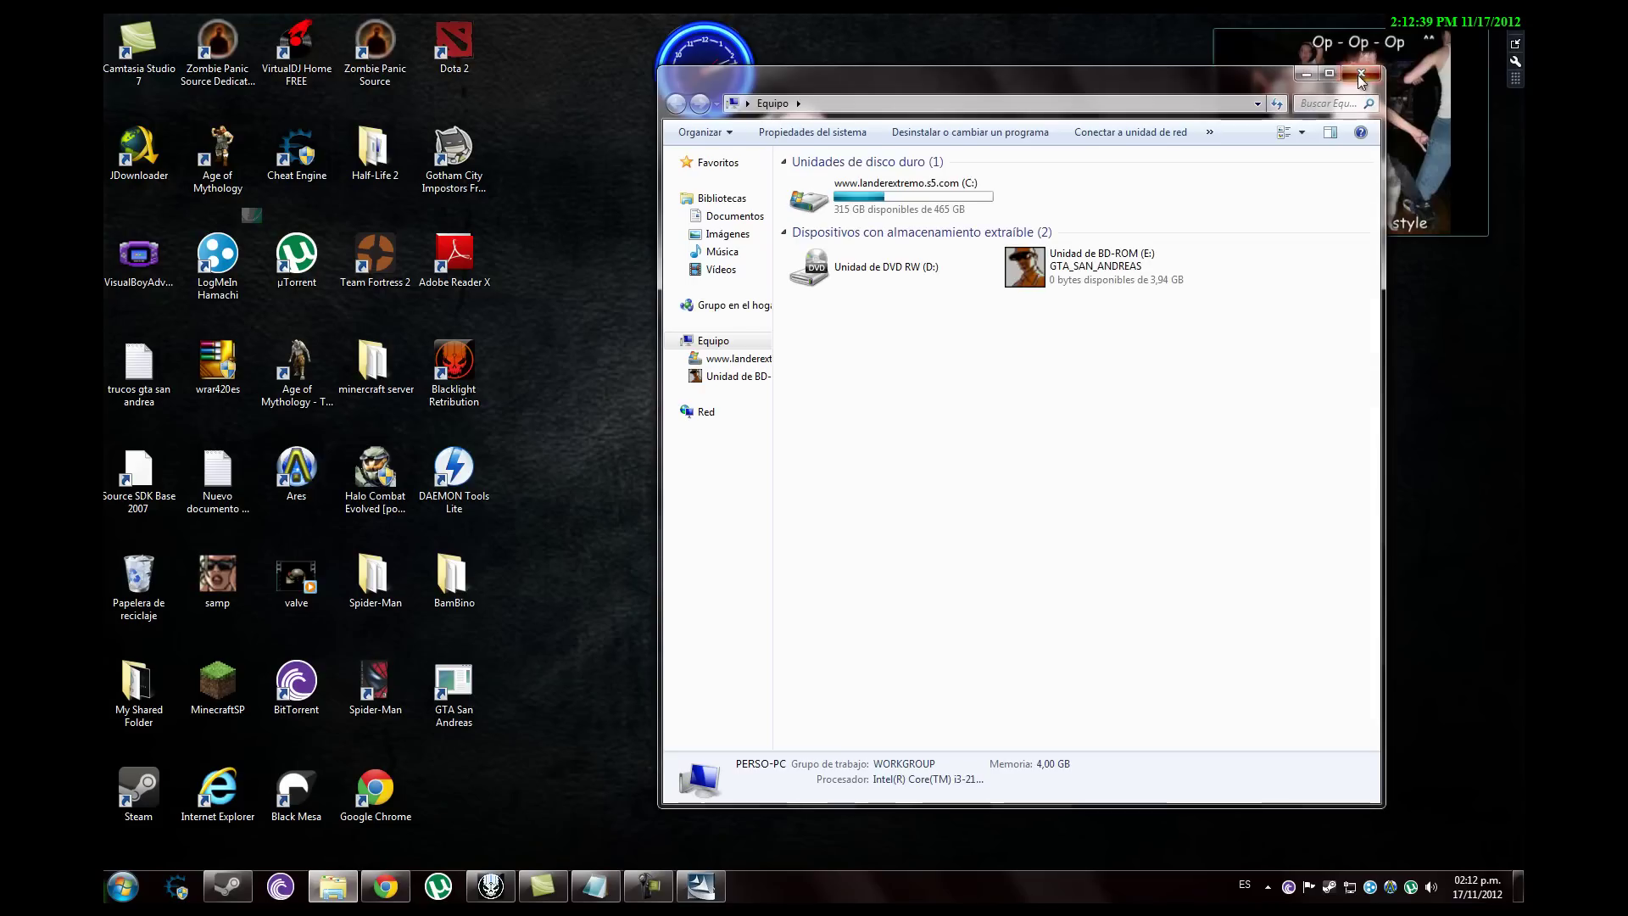
click(1359, 76)
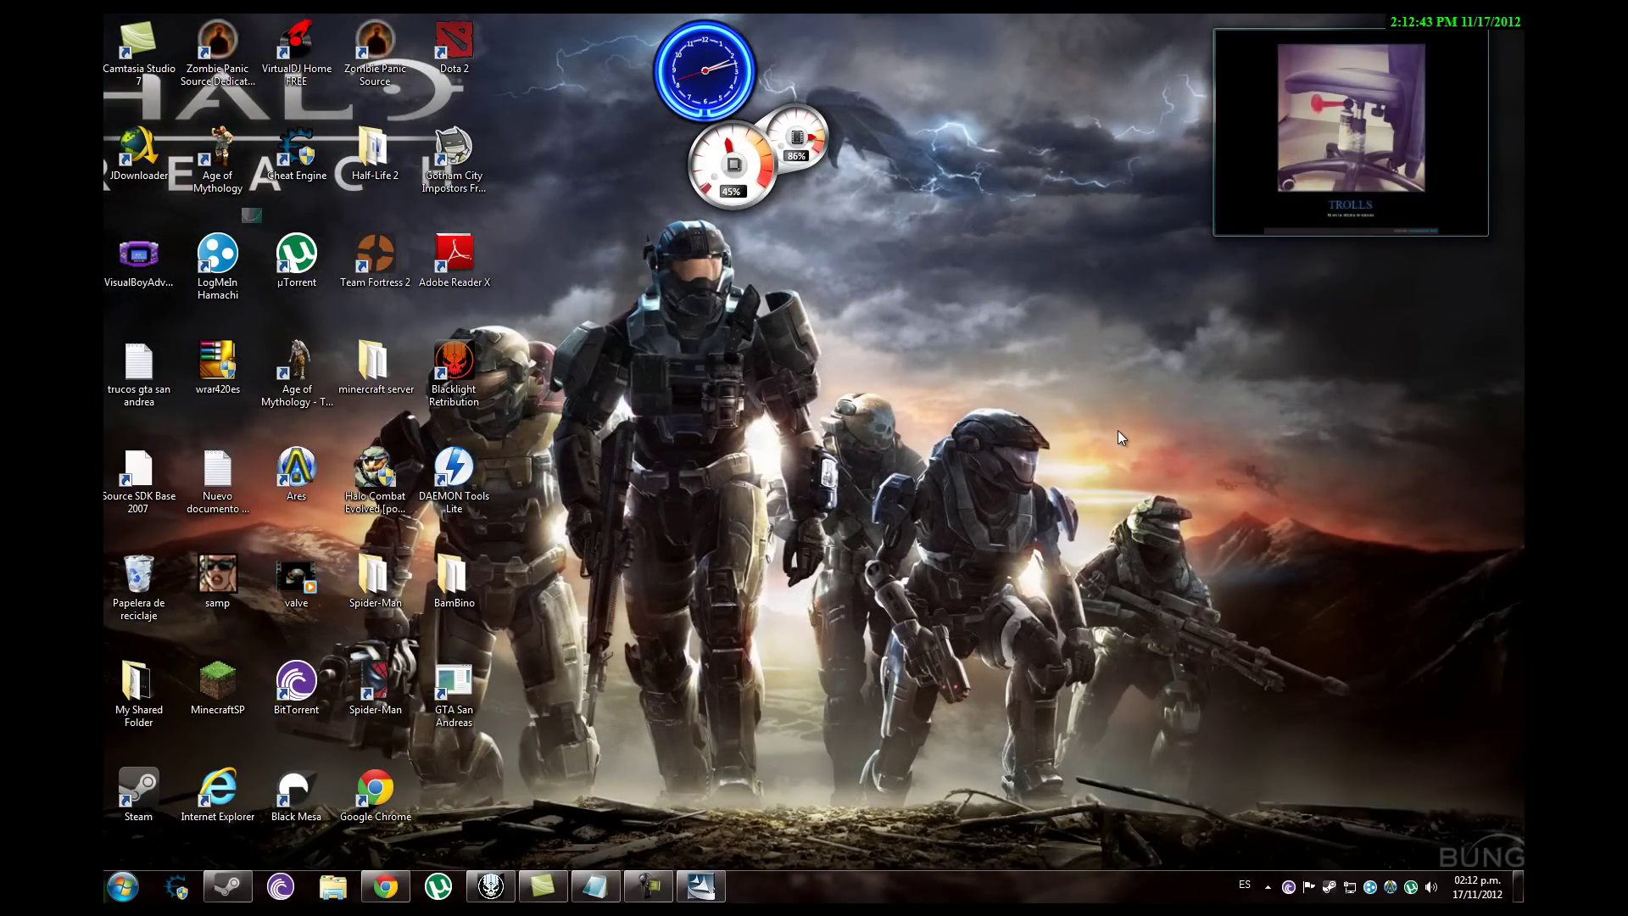
click(700, 886)
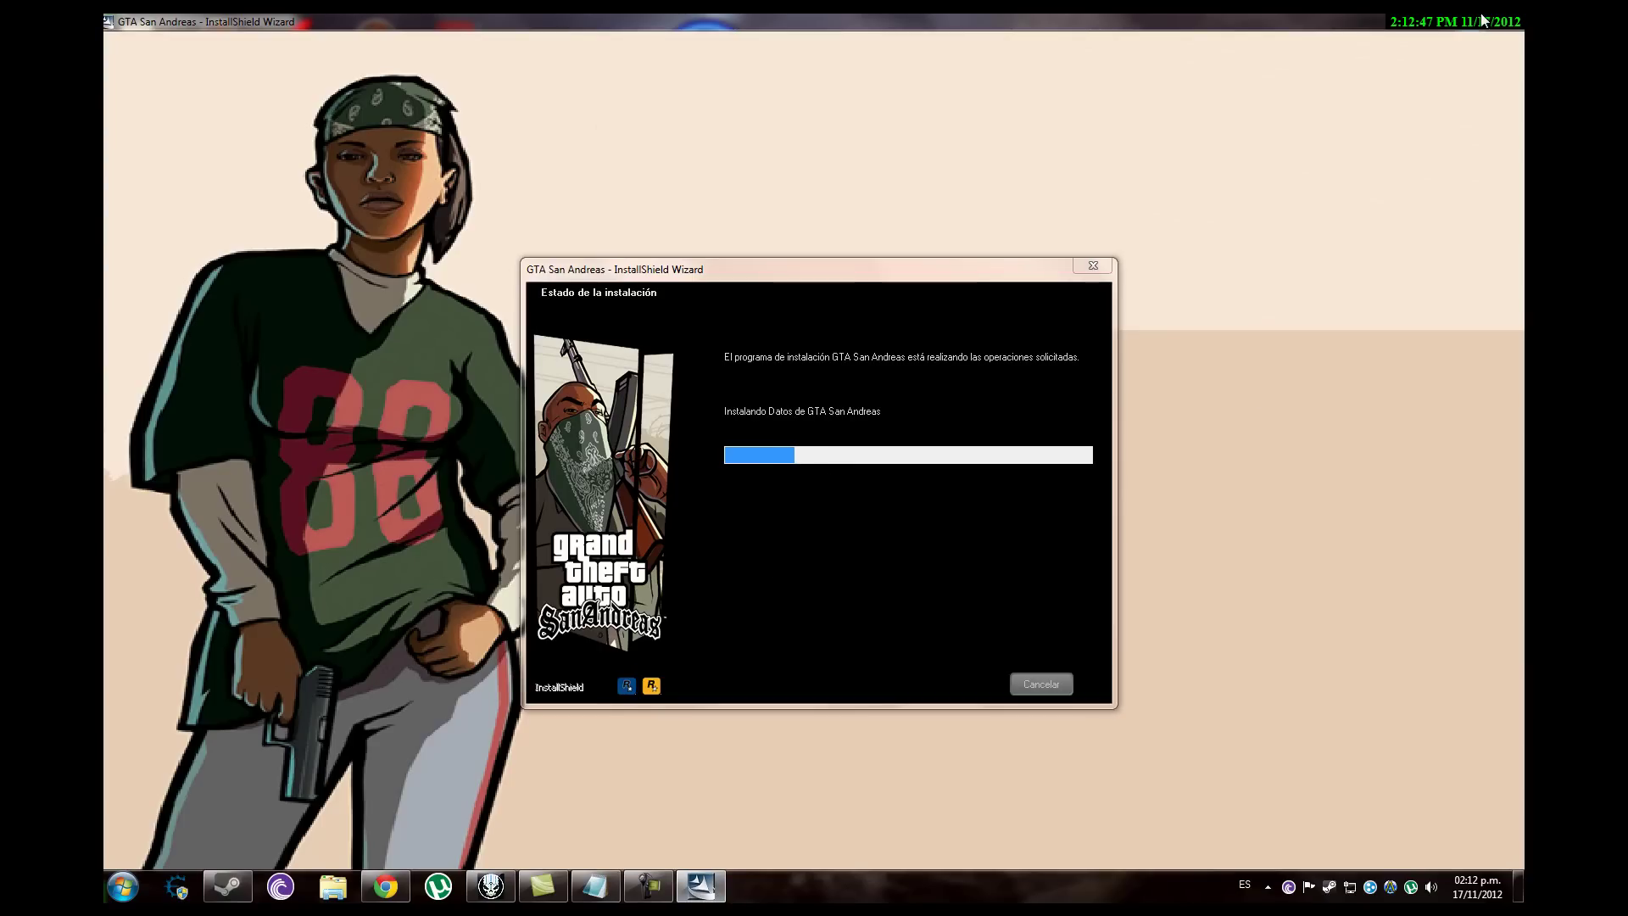
Minimize the GTA San Andreas installer and write "ESPERATE UNOS MOMENTOS" in the Notepad note.
click(1445, 21)
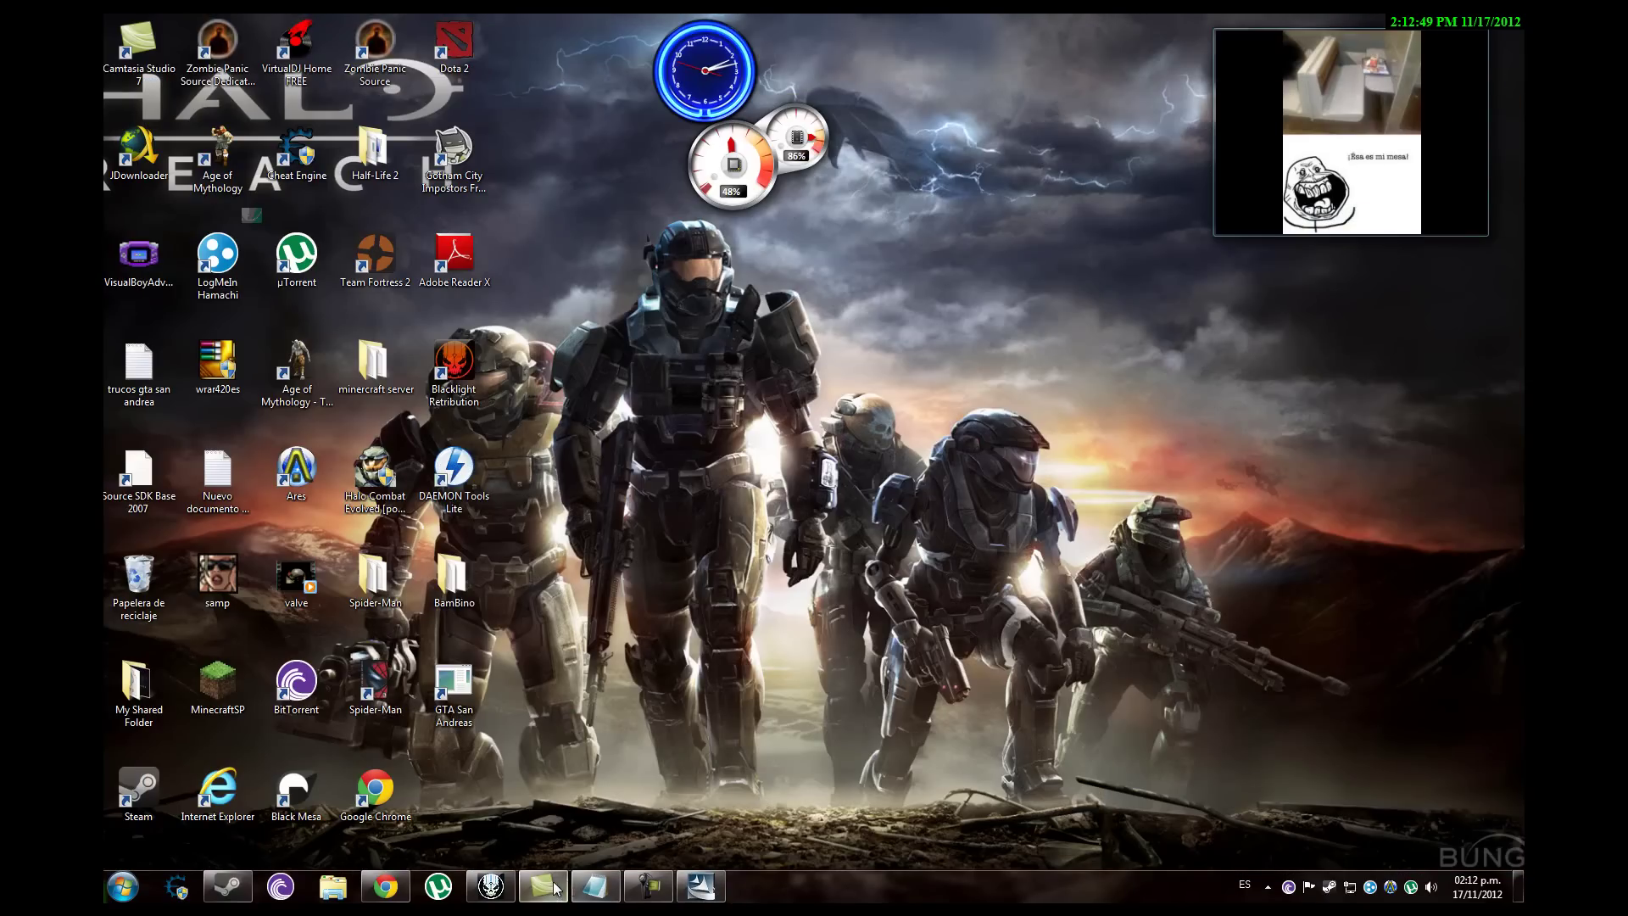
click(595, 886)
text(E)
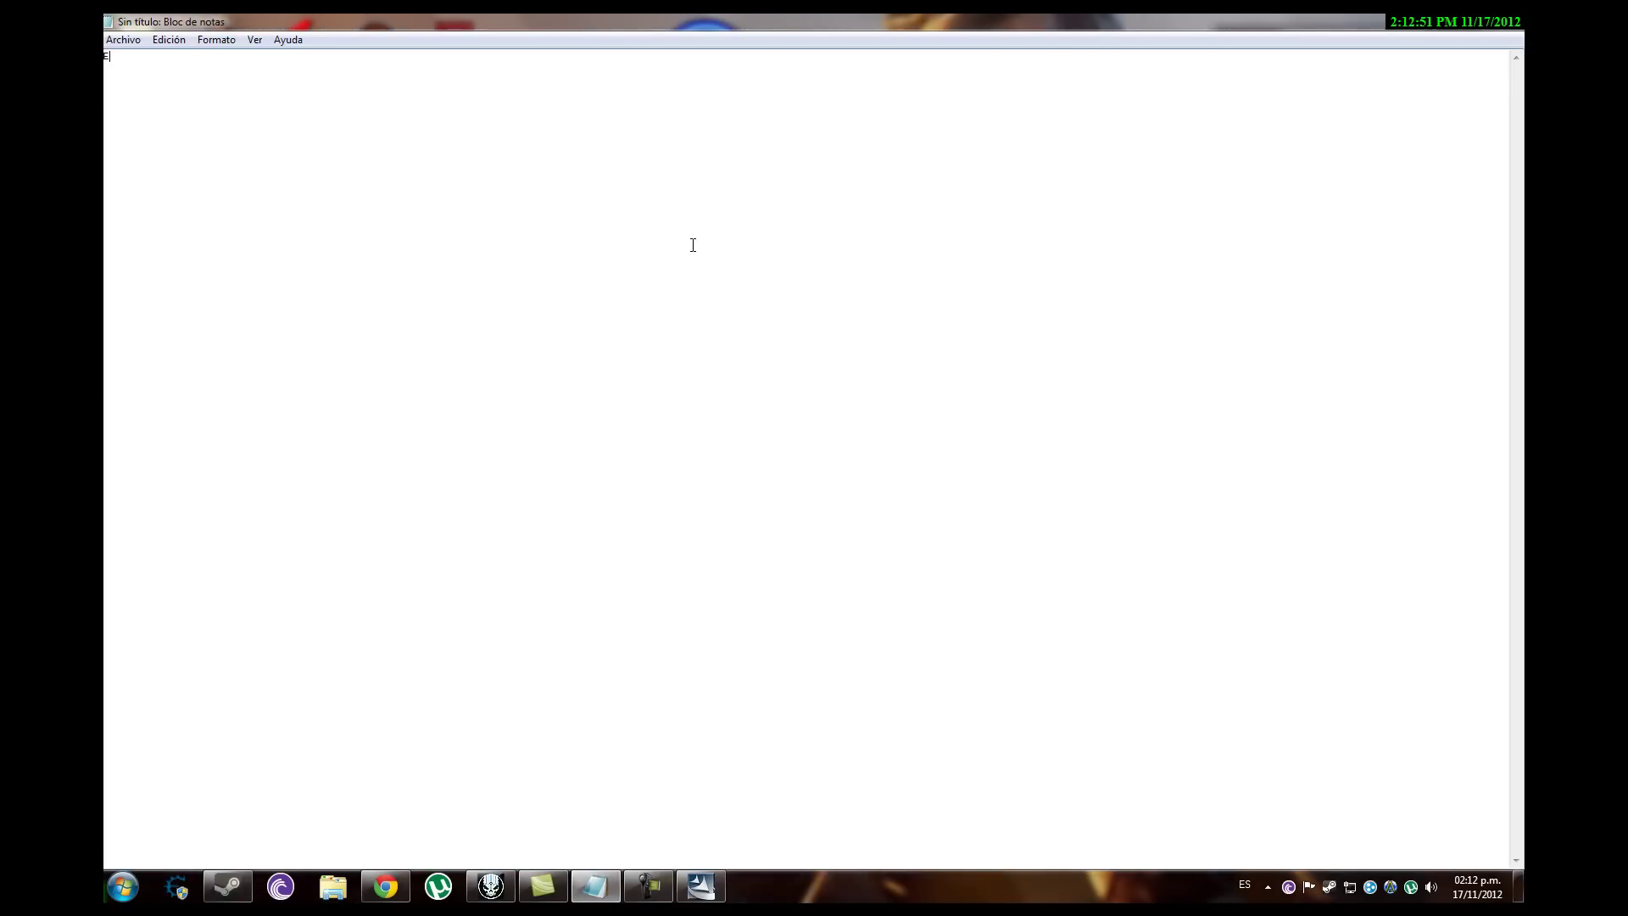
text(SPERATE UNIOS)
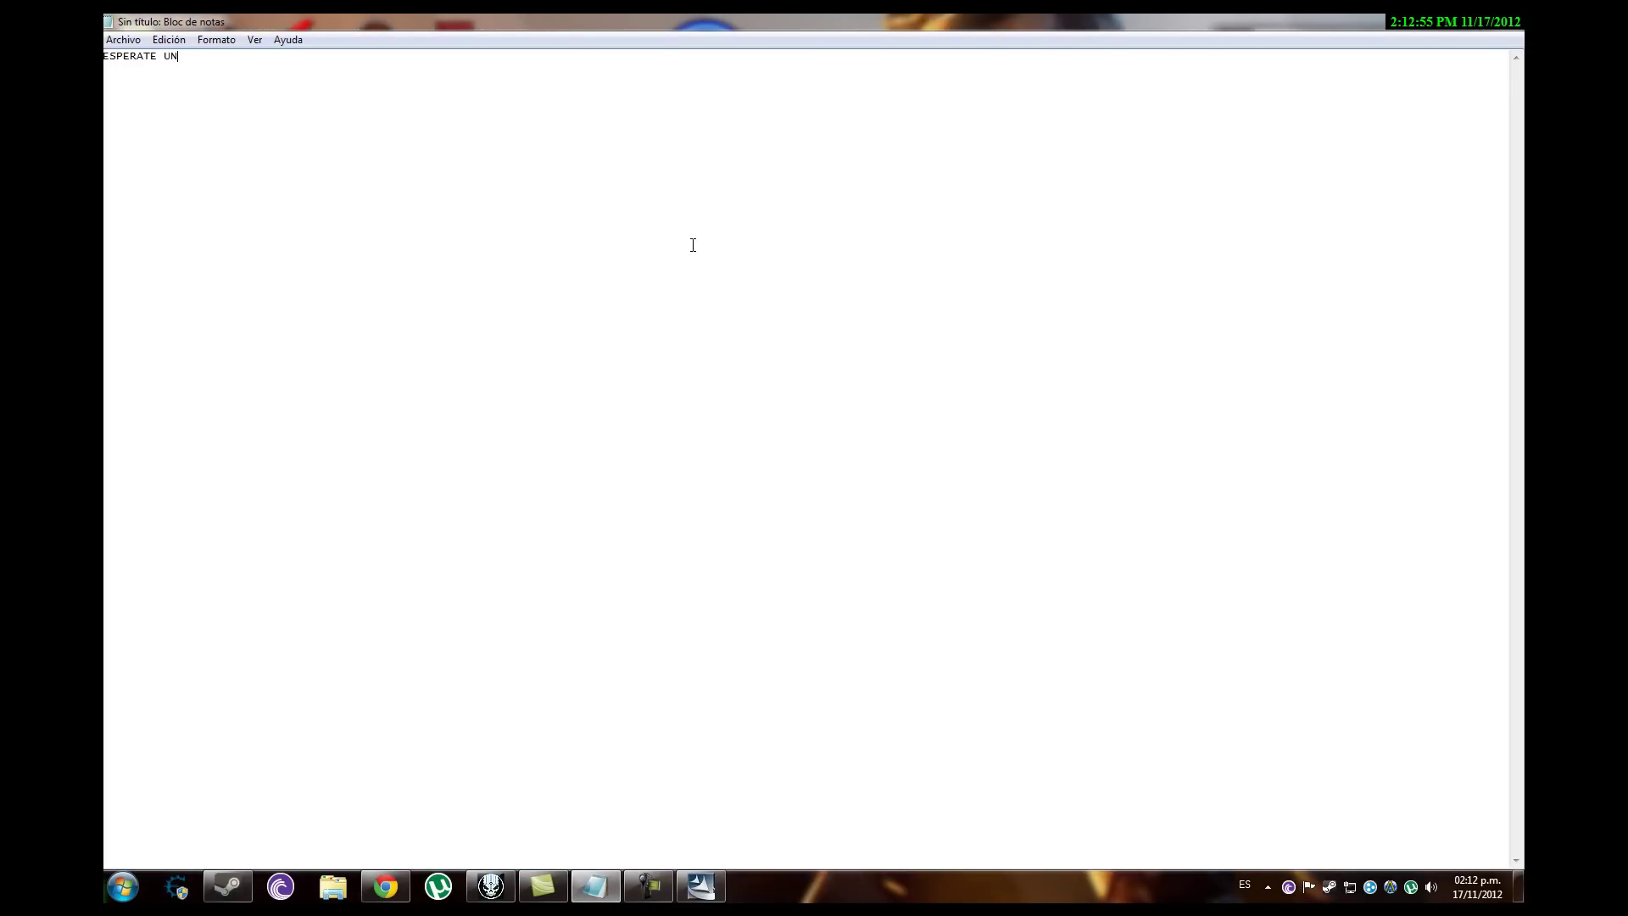
text( MOMENTOS)
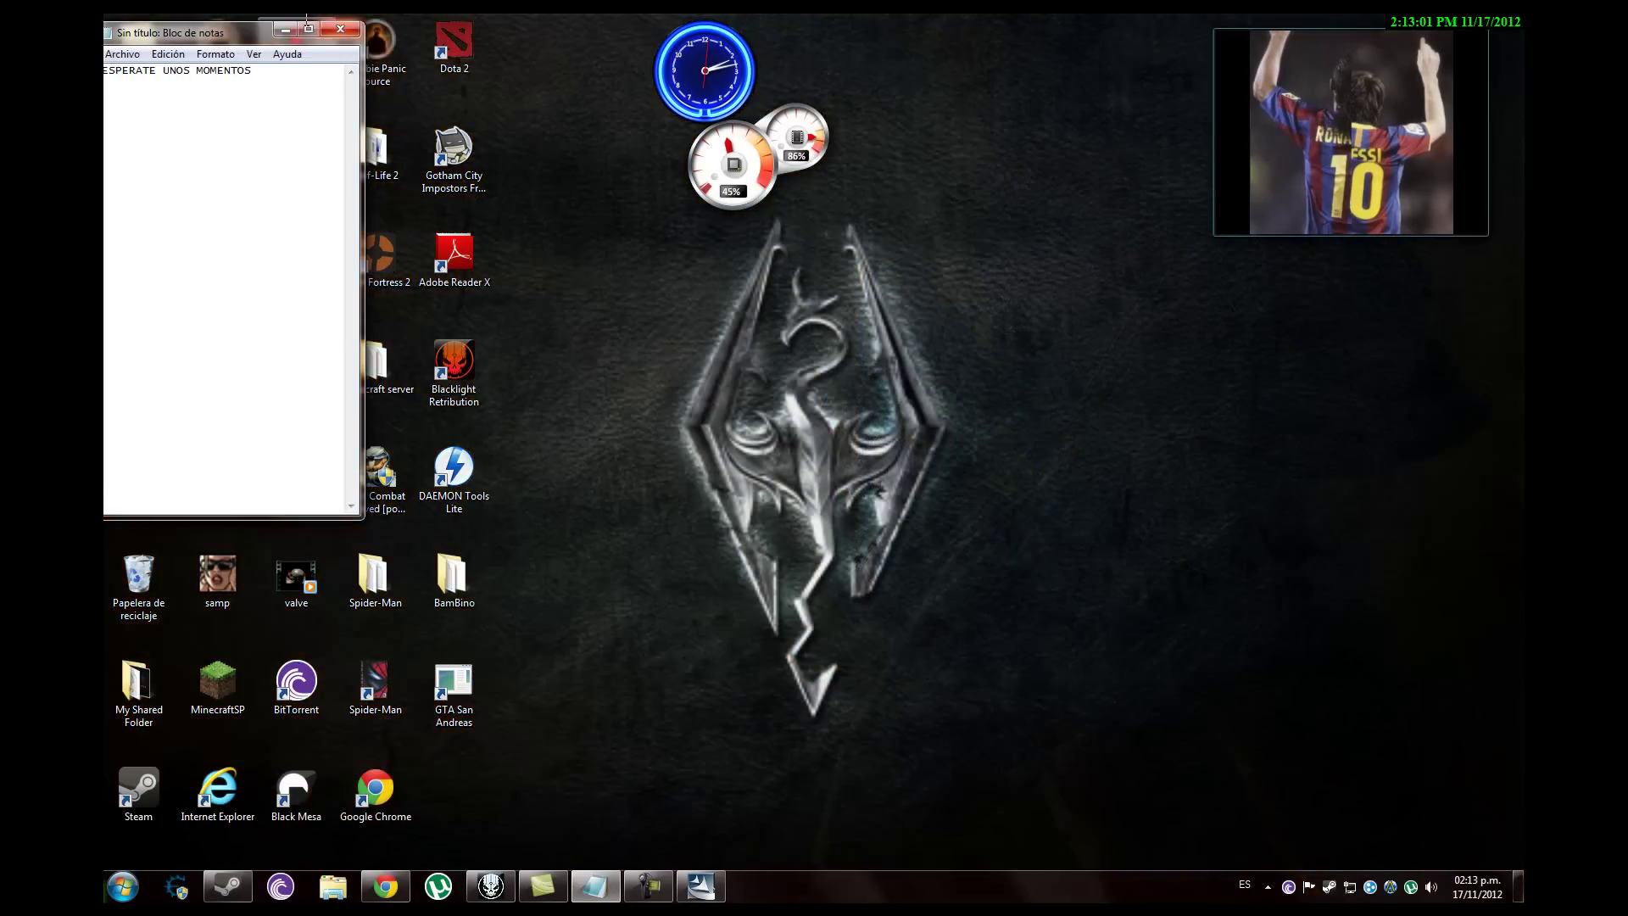
Clear the waiting message from the note, minimize Notepad, and return to the GTA San Andreas installer's progress.
key(ctrl+a)
key(Delete)
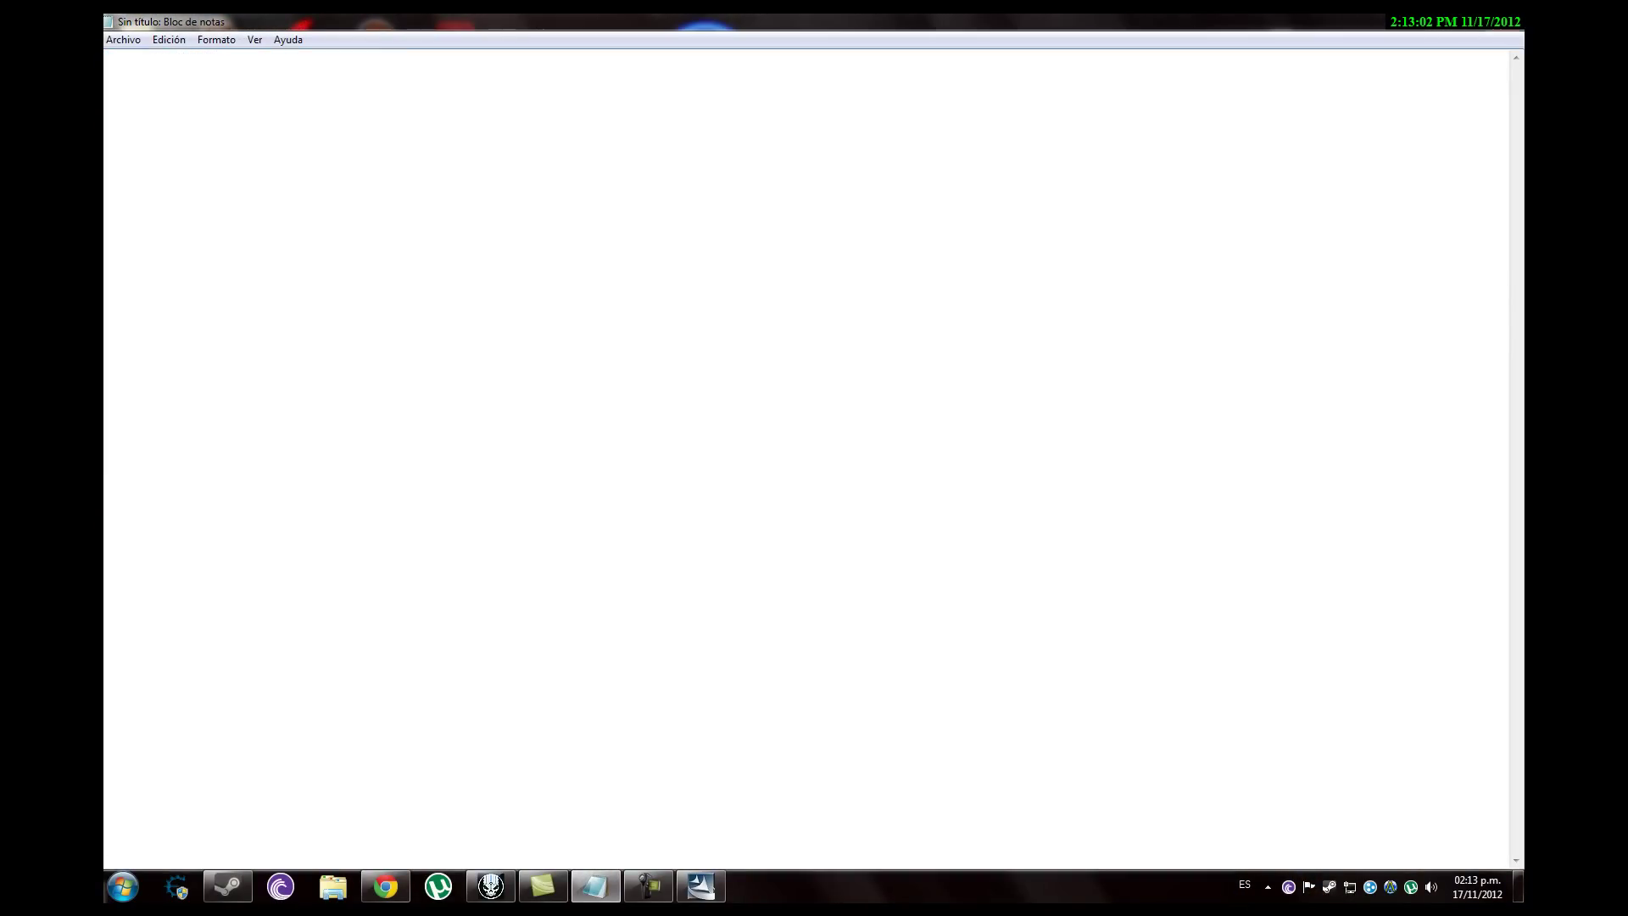
click(1448, 20)
click(653, 885)
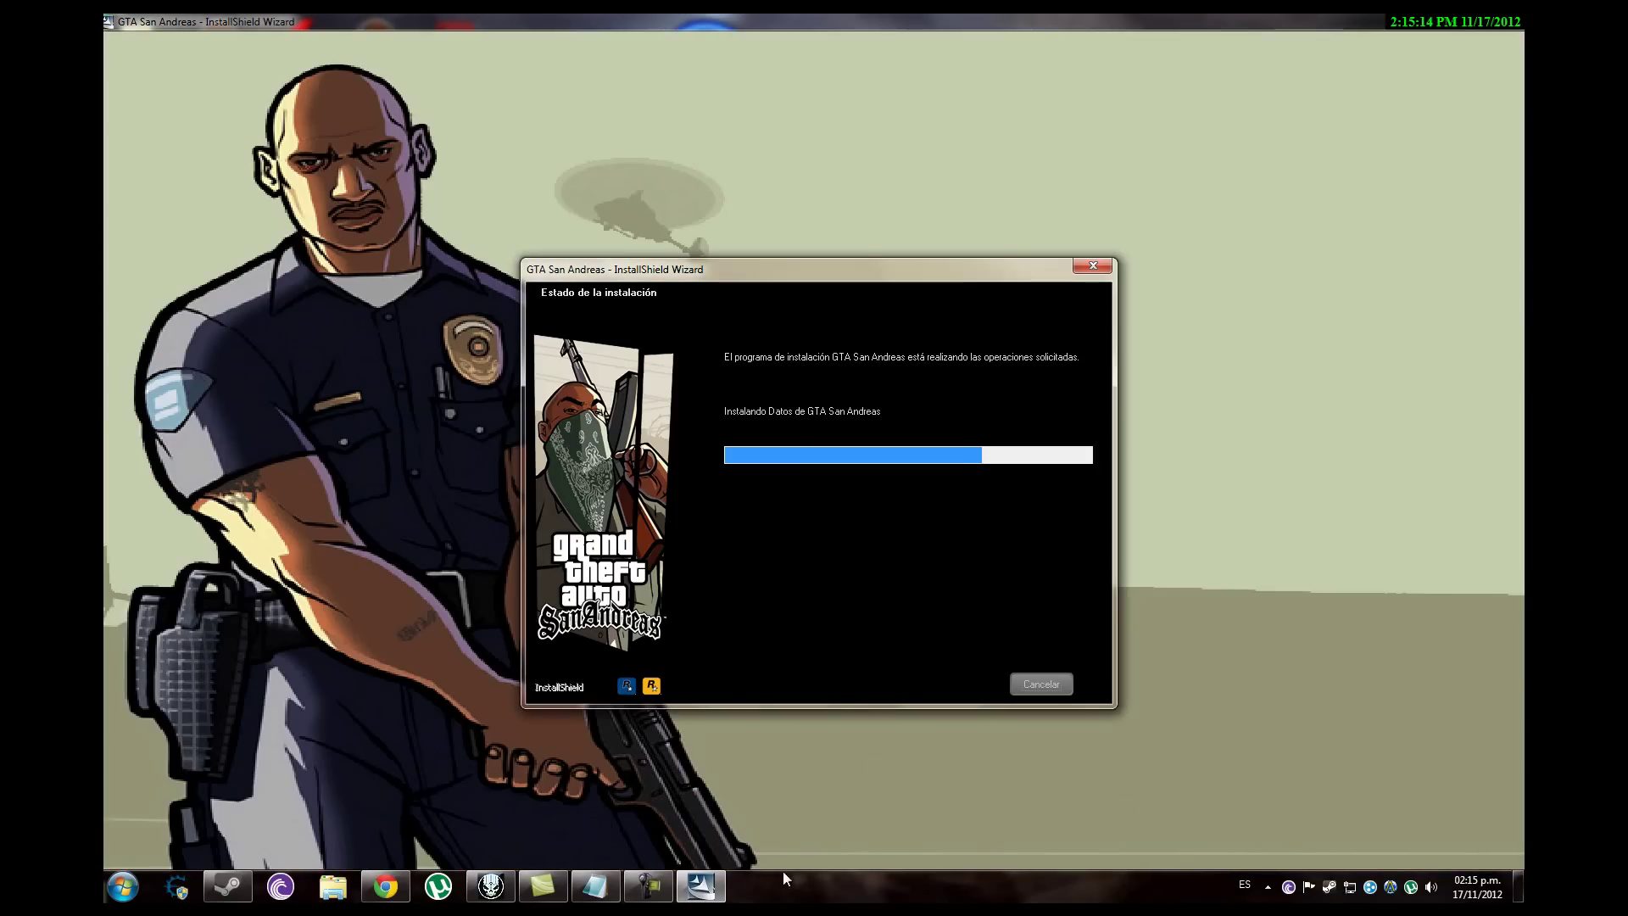
Switch back to the empty note and write "YA VES Q ESTA TERMINANDO".
click(651, 887)
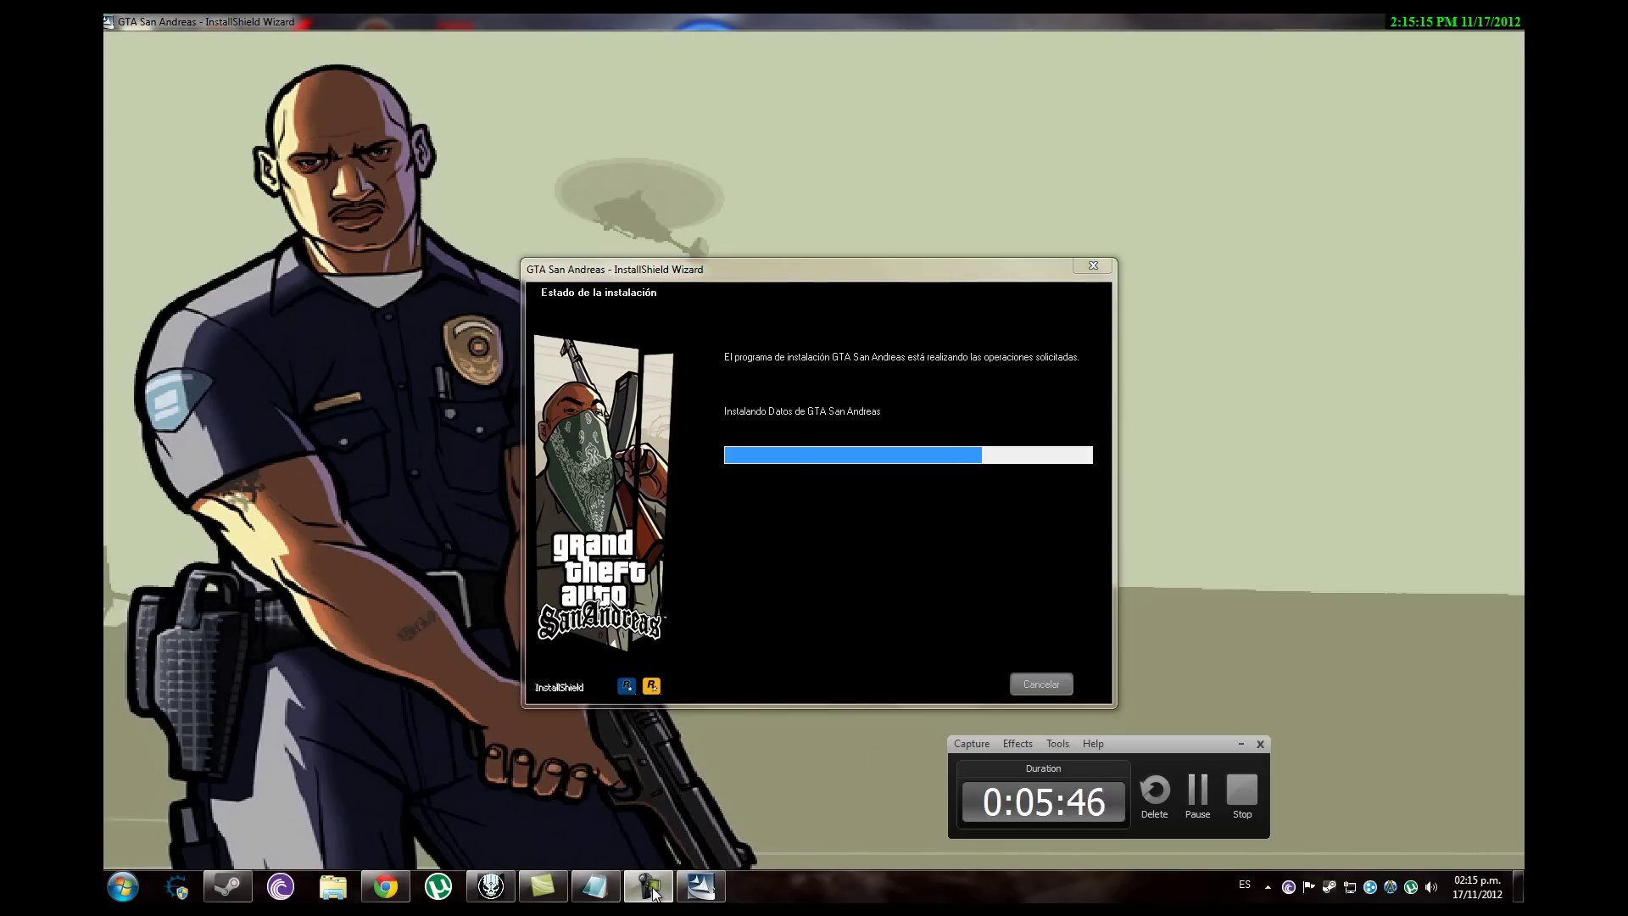
click(651, 887)
click(596, 887)
text(YA VES Q ESTA TERMINANDO)
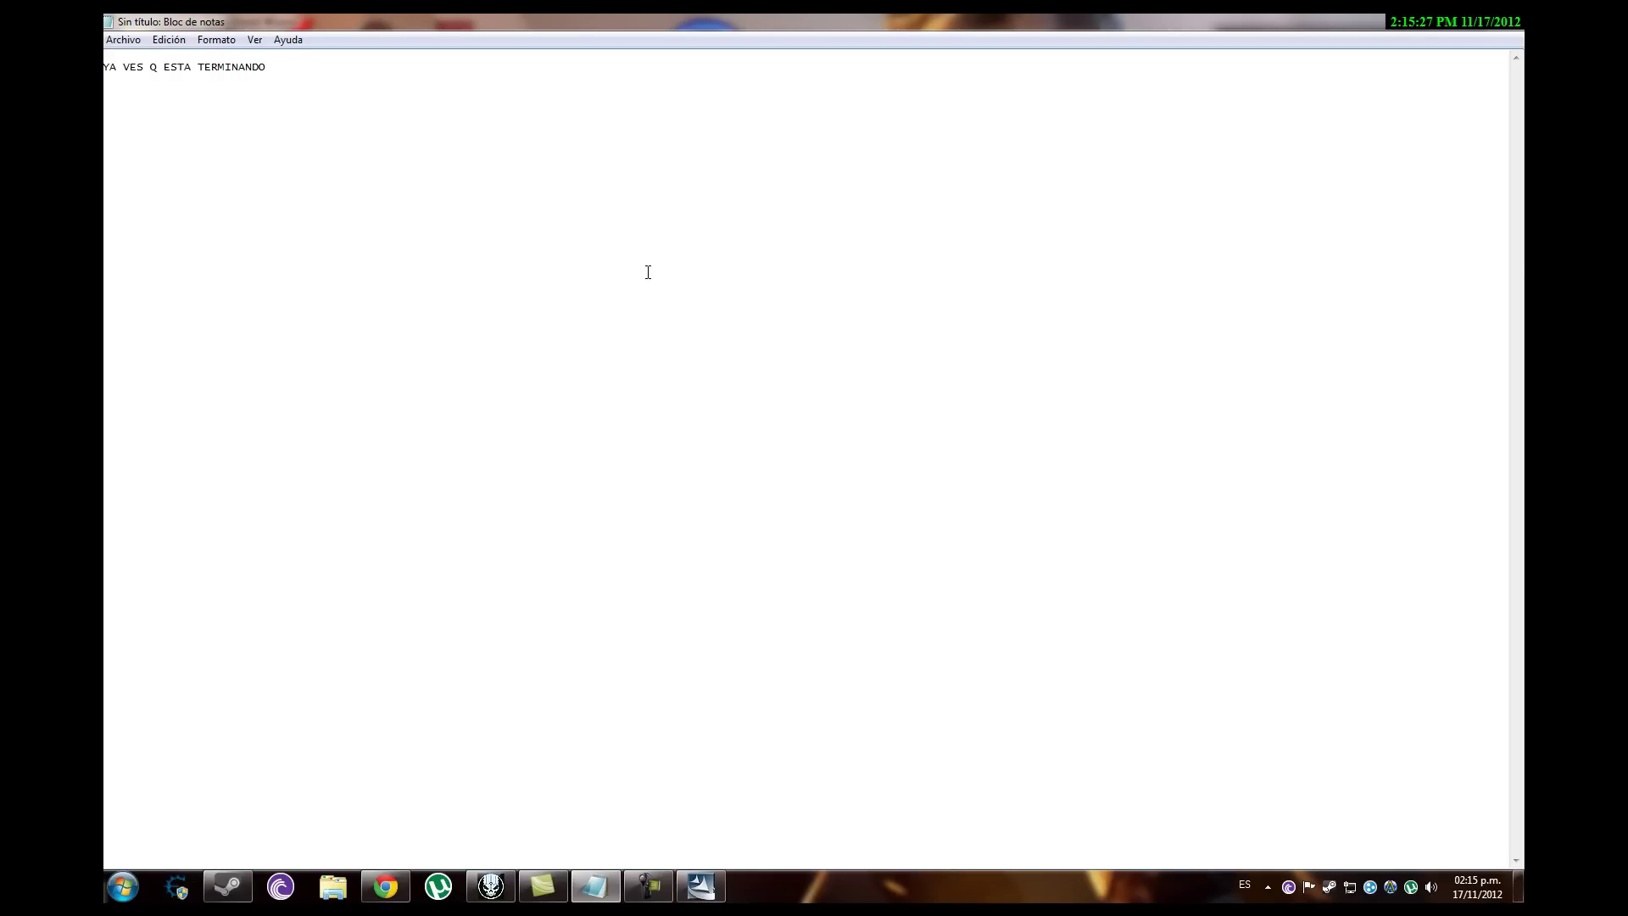
Erase the note's text and bring the GTA San Andreas installer back to the front until it completes.
key(BackSpace)
key(BackSpace)
key(BackSpace)
key(BackSpace)
key(BackSpace)
key(BackSpace)
key(BackSpace)
key(BackSpace)
key(BackSpace)
key(BackSpace)
key(BackSpace)
key(BackSpace)
key(BackSpace)
key(BackSpace)
key(BackSpace)
key(BackSpace)
key(BackSpace)
key(BackSpace)
key(BackSpace)
key(BackSpace)
click(630, 890)
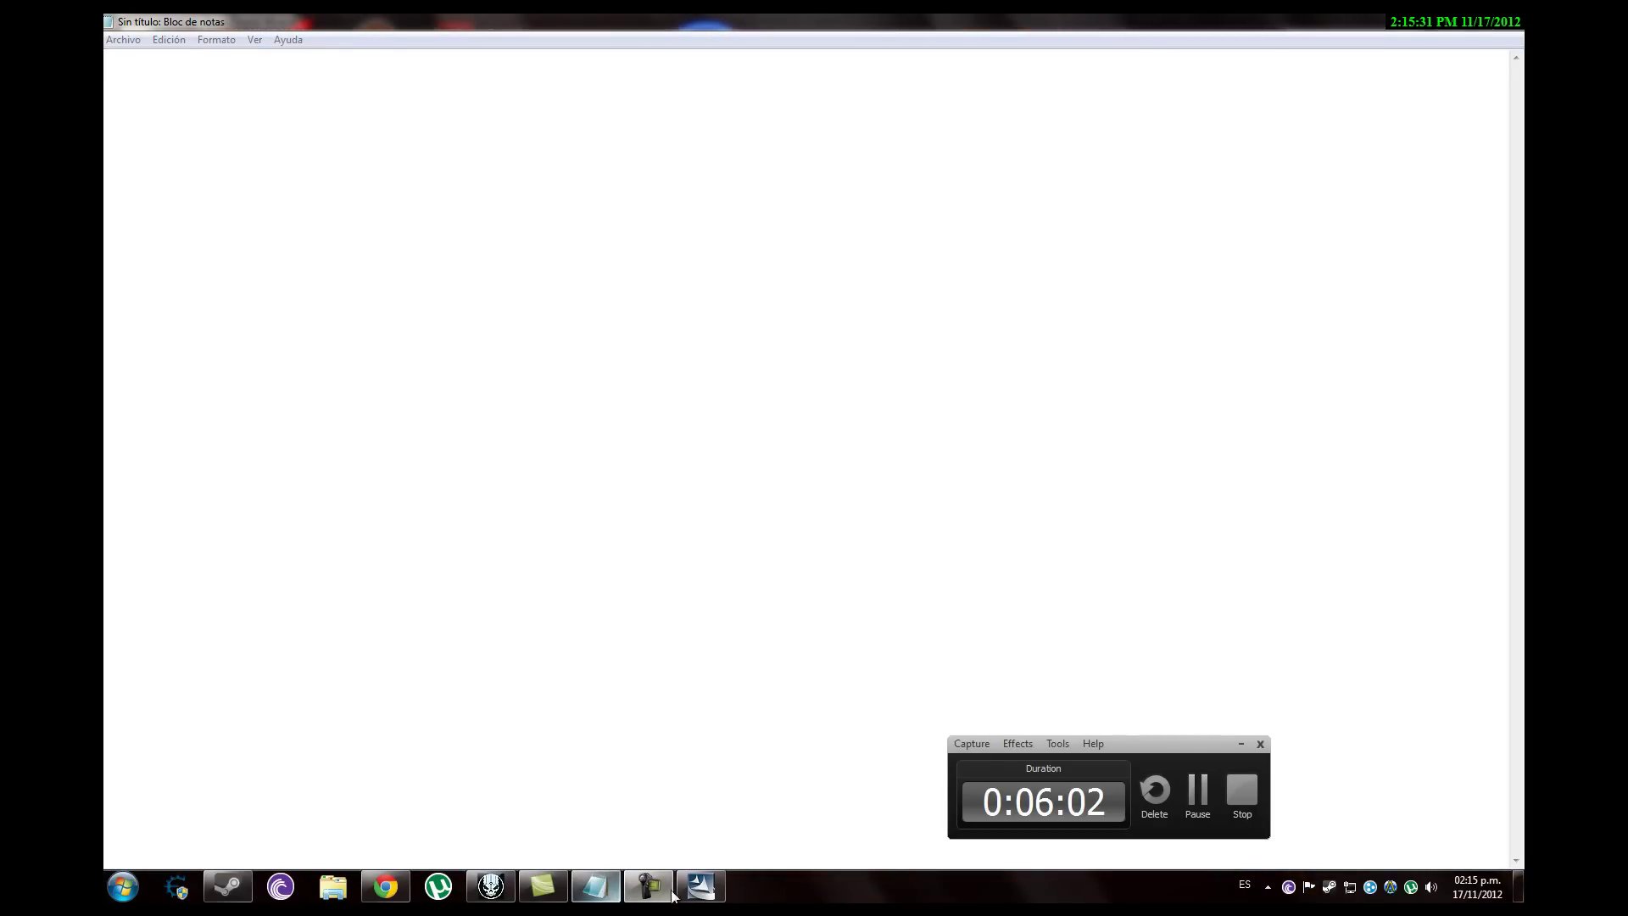
click(701, 886)
click(1197, 789)
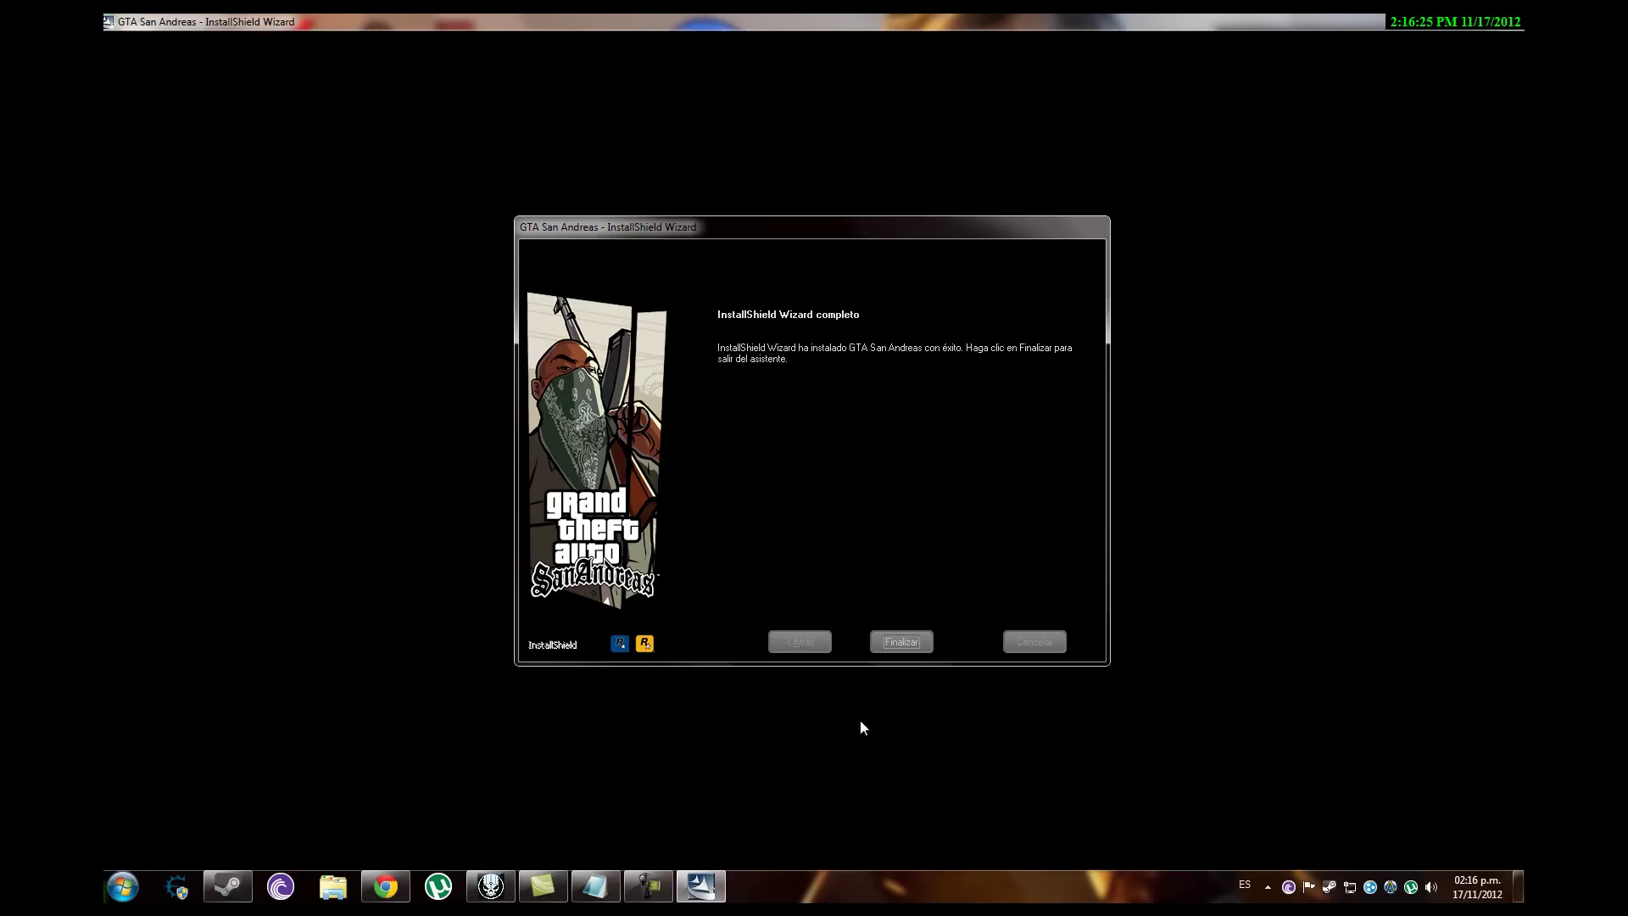
Write "CUANDO YA SE DESCARAGE" in the empty Notepad note.
click(595, 886)
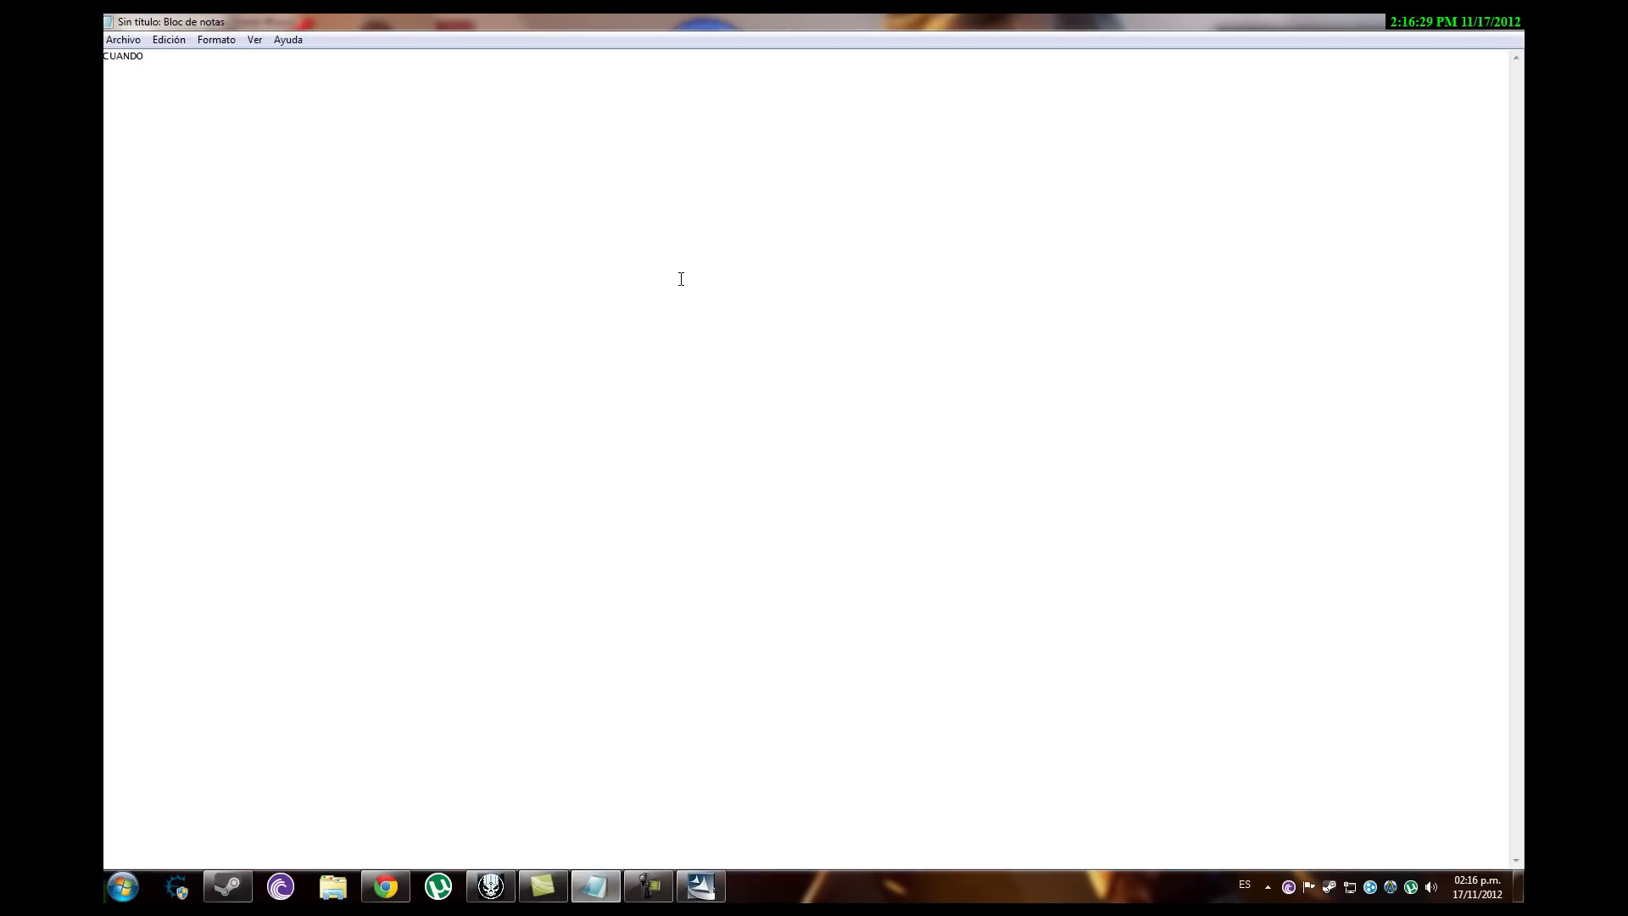
key(BackSpace)
text(E DESCARAGE)
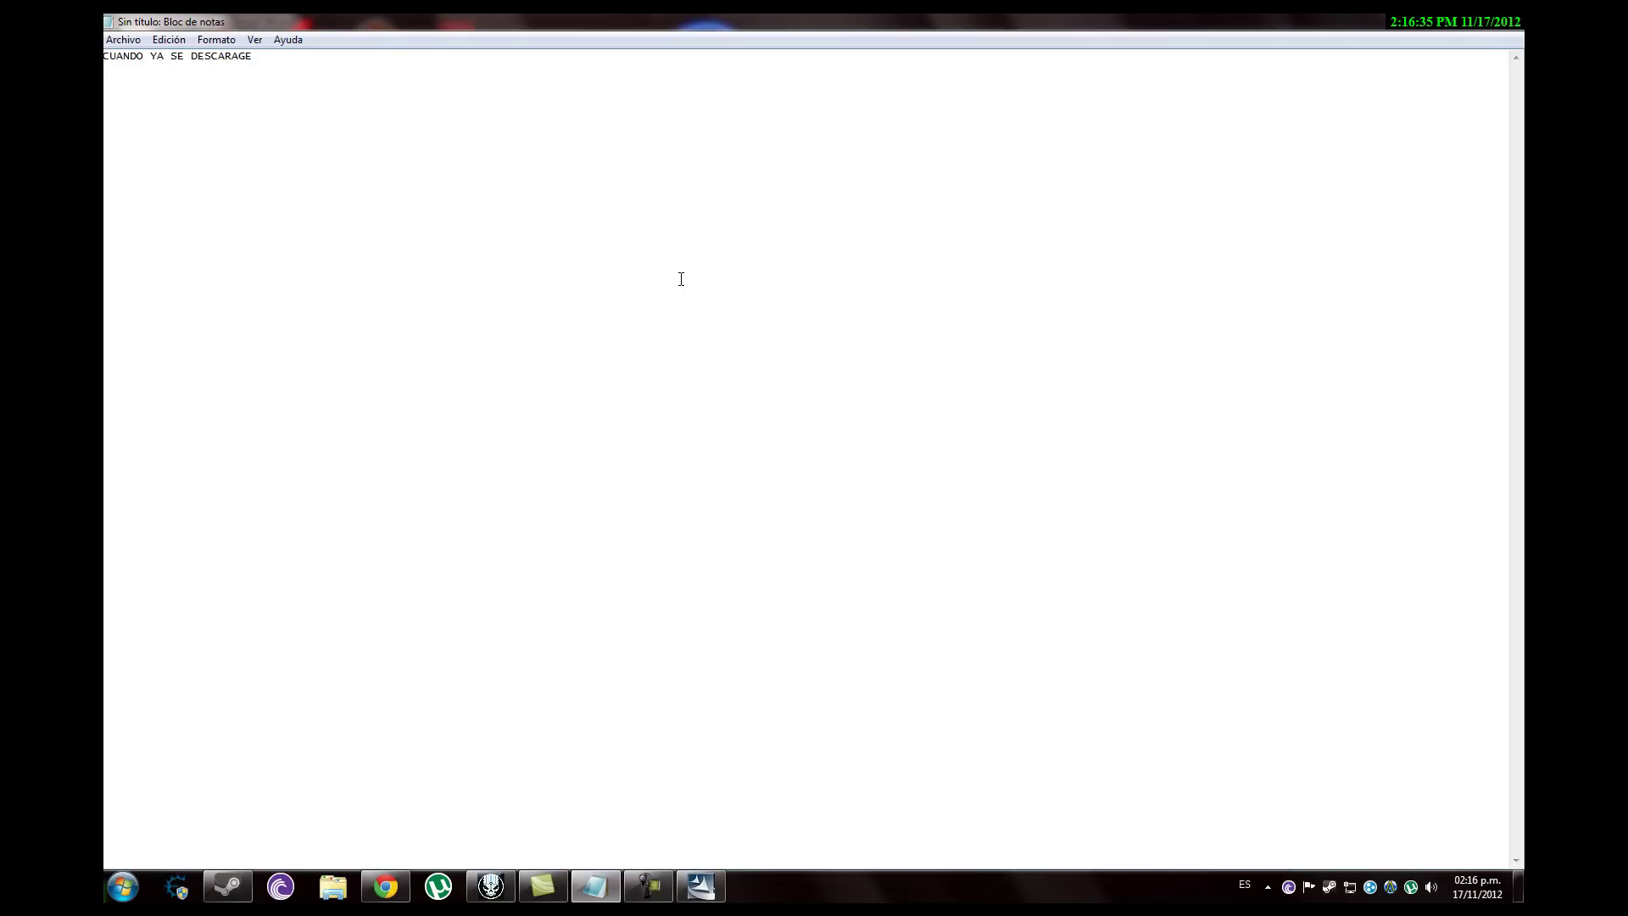
Erase the note's text and finish the GTA San Andreas InstallShield Wizard.
key(BackSpace)
key(BackSpace)
key(BackSpace)
key(BackSpace)
key(BackSpace)
key(BackSpace)
key(BackSpace)
key(BackSpace)
key(BackSpace)
key(BackSpace)
key(BackSpace)
key(BackSpace)
key(BackSpace)
key(BackSpace)
key(BackSpace)
key(BackSpace)
key(BackSpace)
key(BackSpace)
key(BackSpace)
key(BackSpace)
click(700, 886)
click(898, 641)
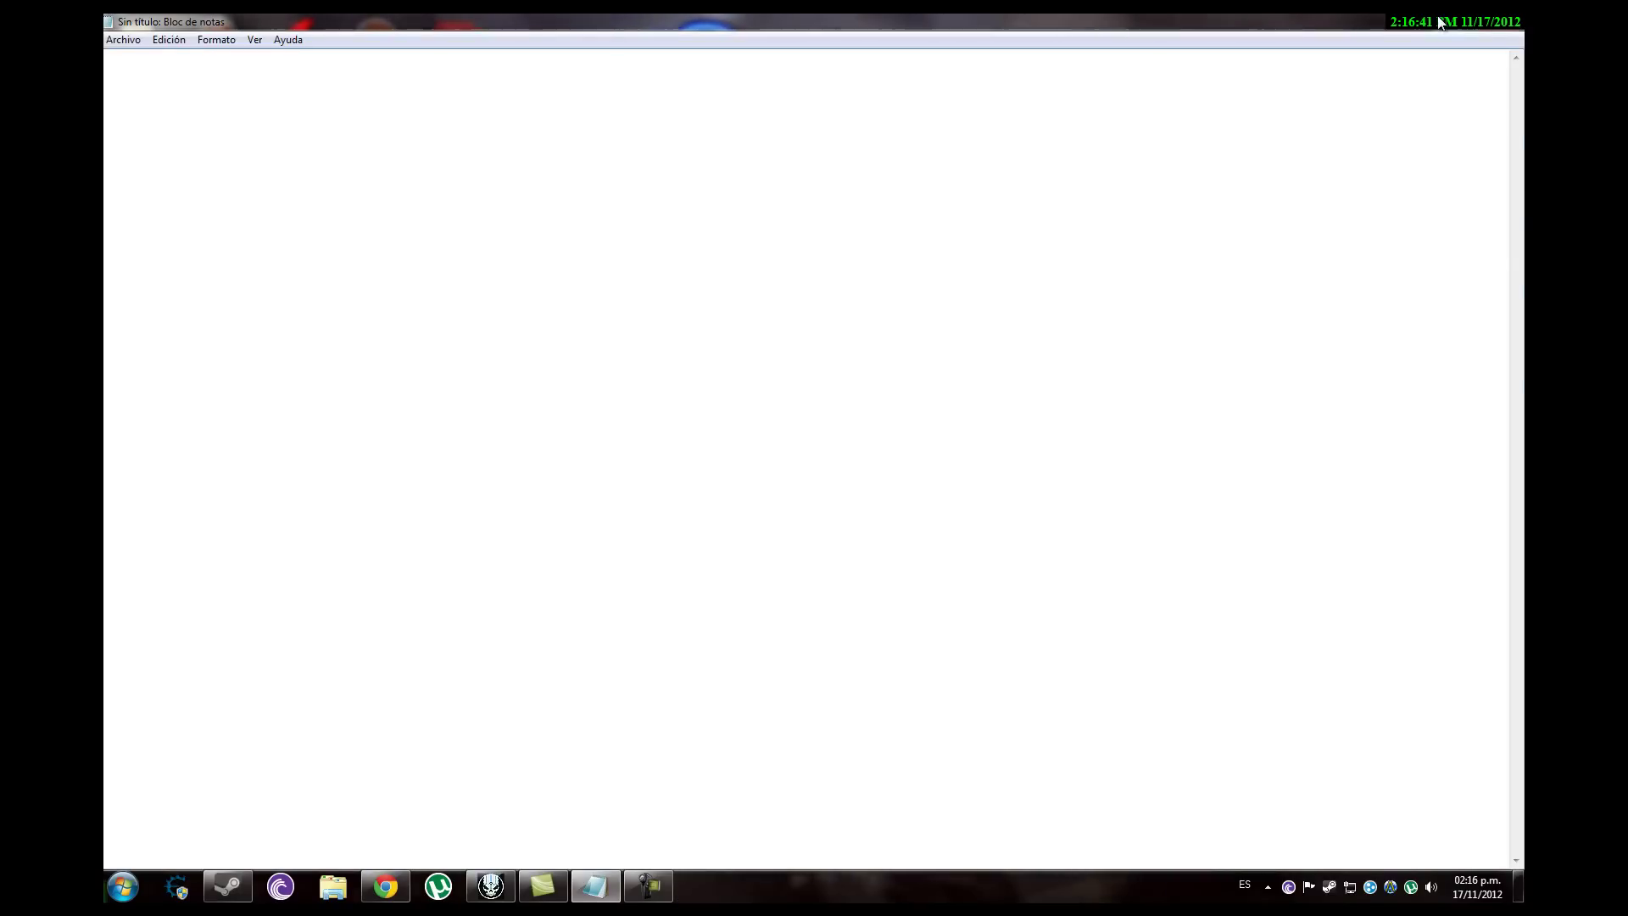
Show the desktop and search programs and files for "rock".
key(super+d)
key(super)
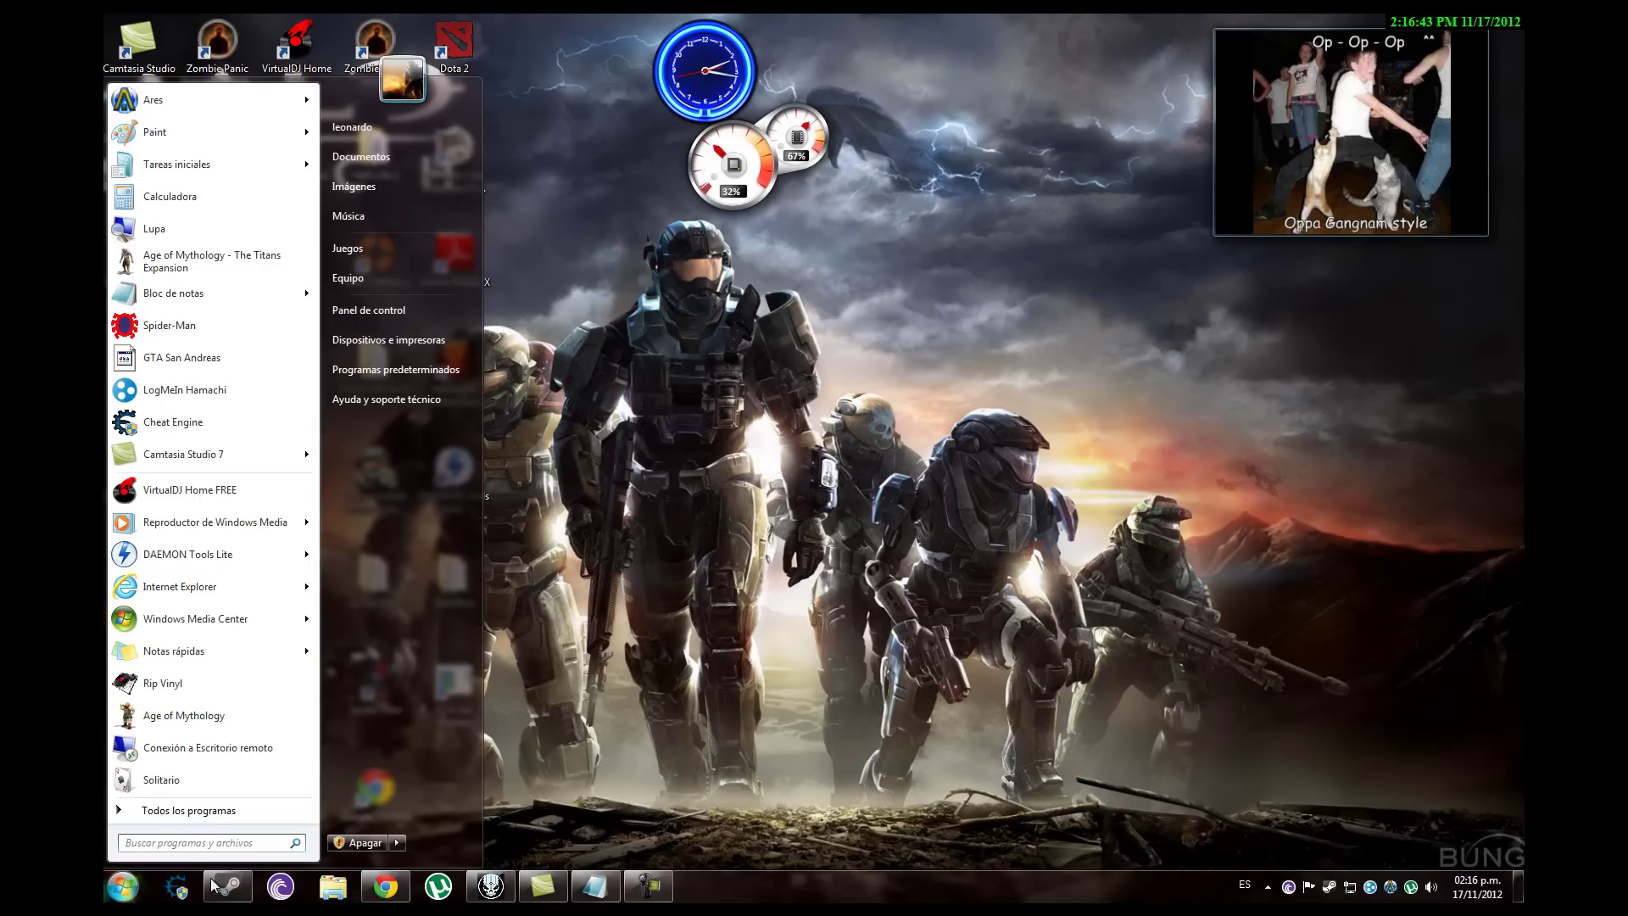
text(ROC)
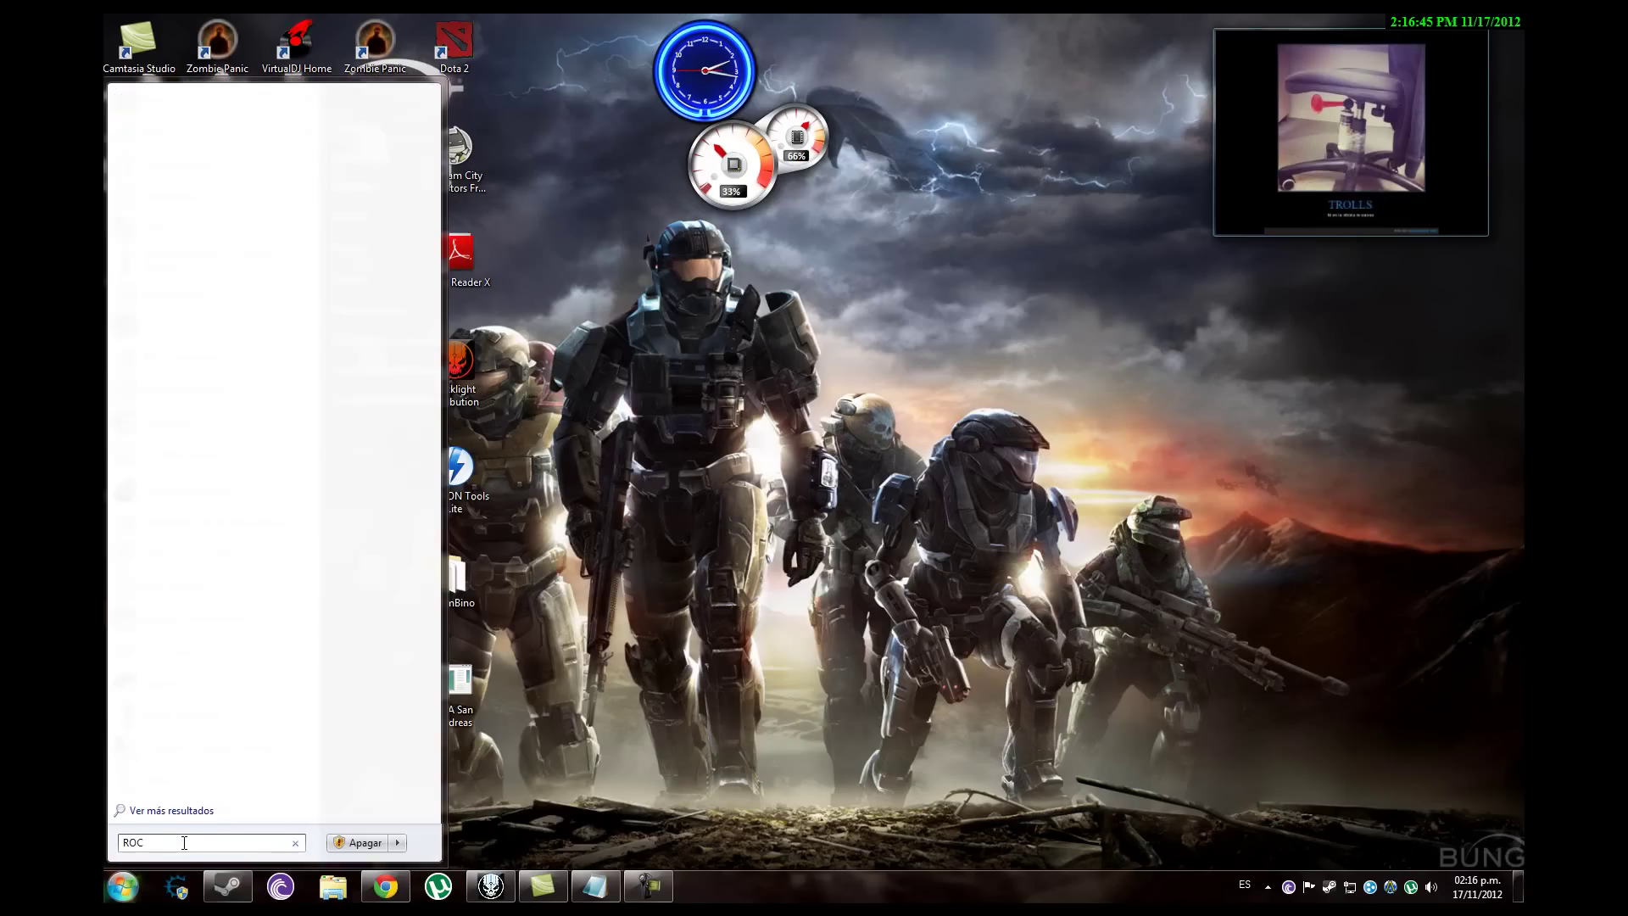
key(BackSpace)
key(BackSpace)
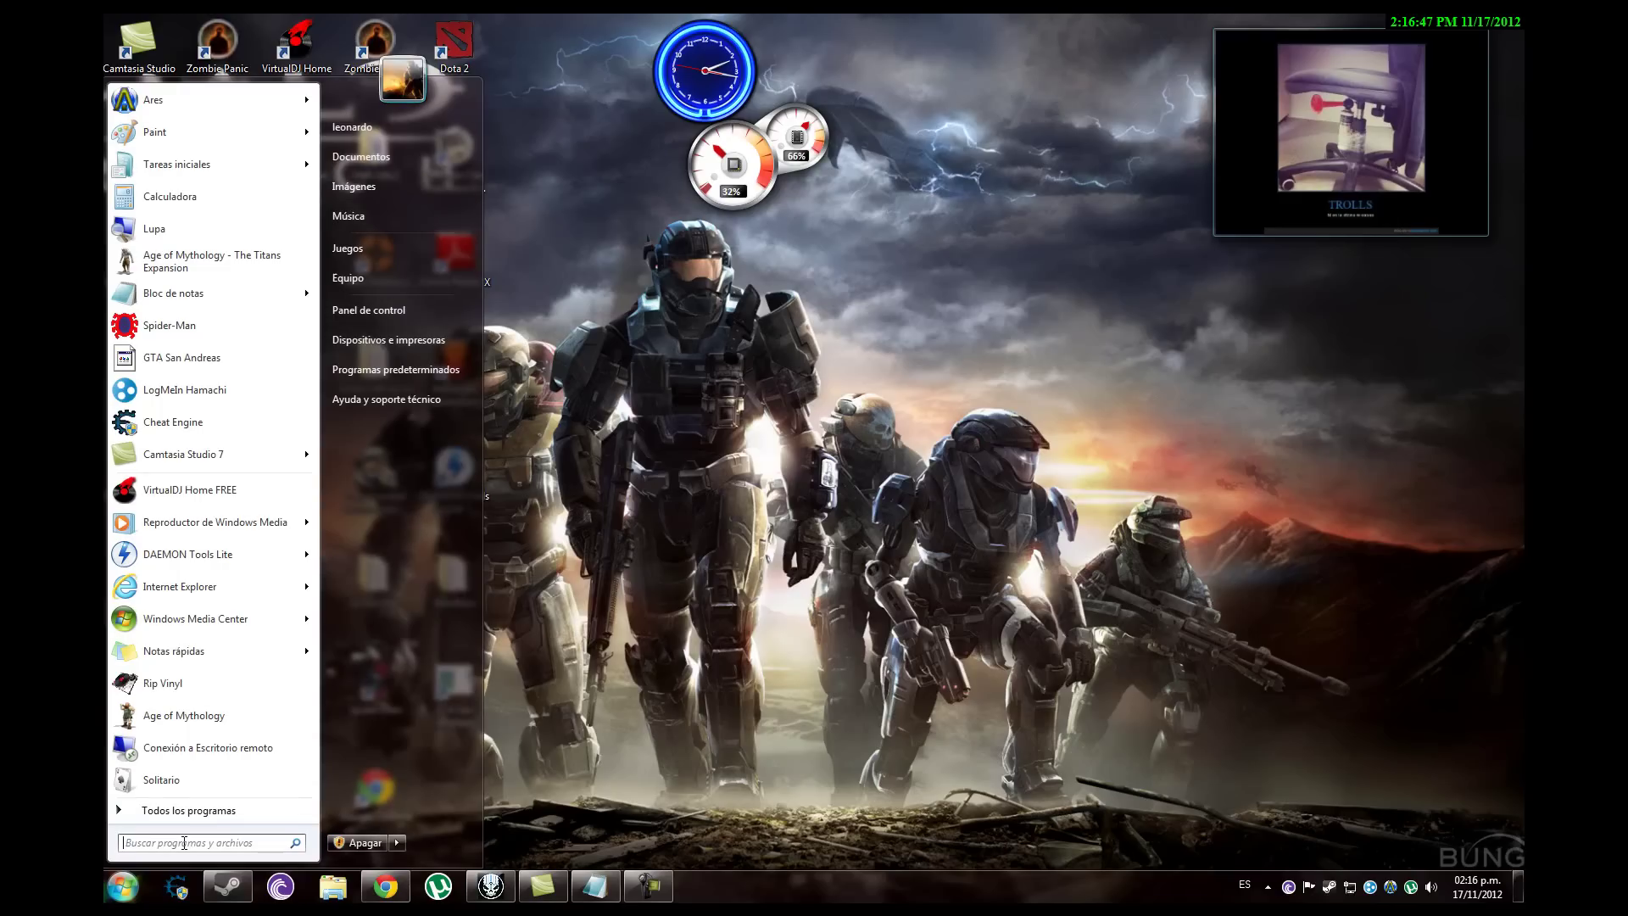
text(rock)
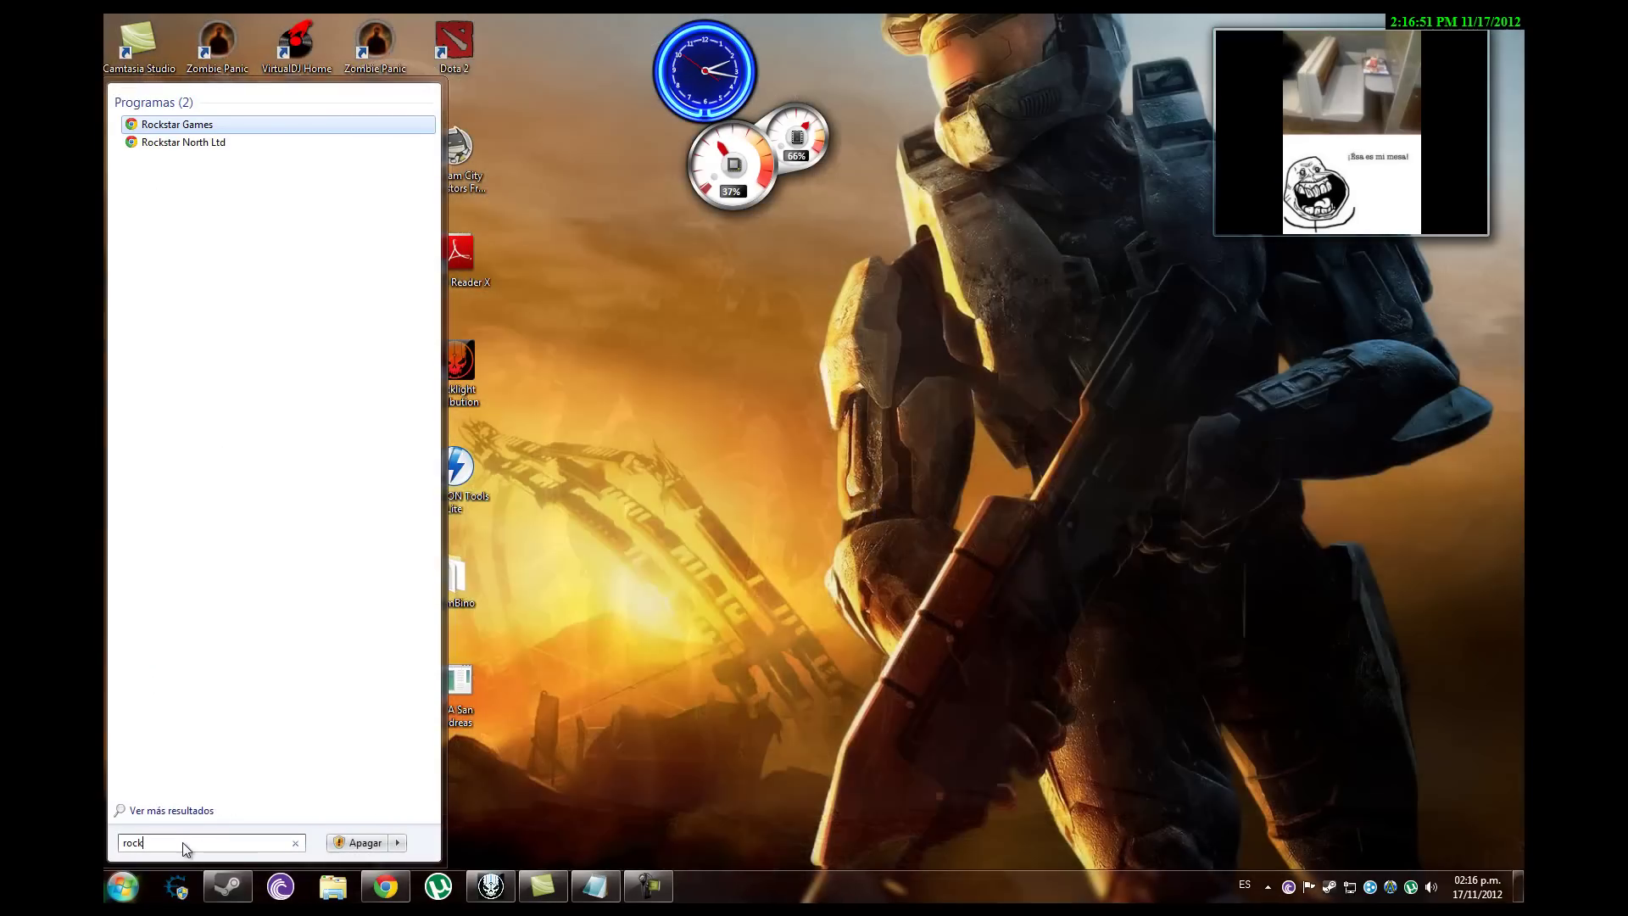
Open the properties of the GTA San Andreas desktop shortcut and open its target's file location.
click(458, 691)
double_click(458, 691)
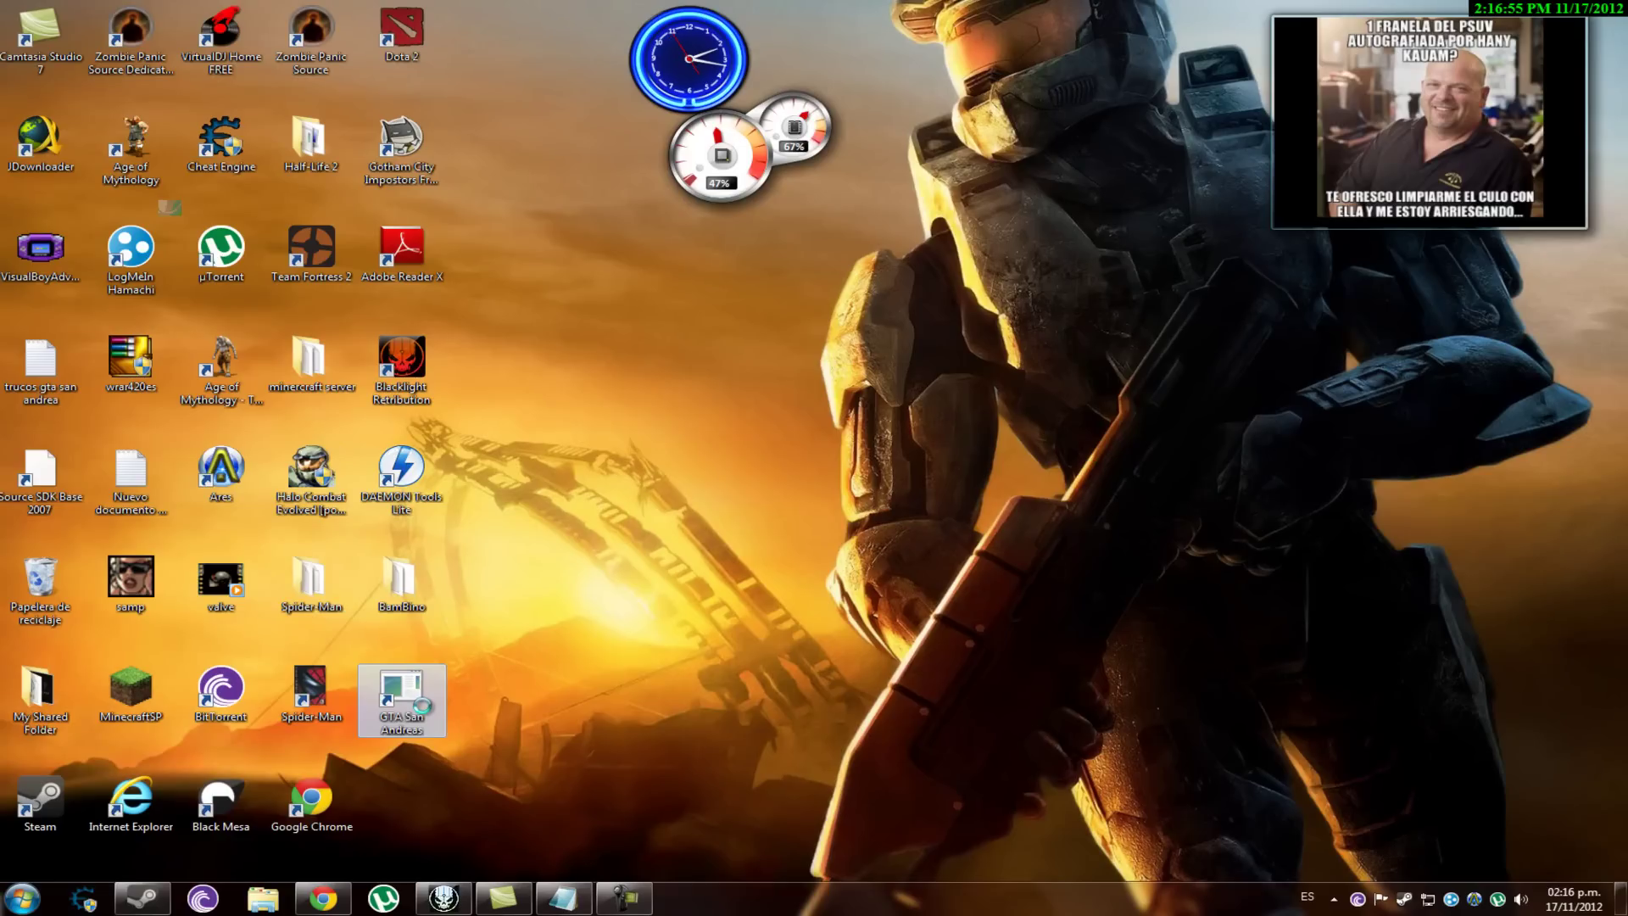
right_click(413, 700)
click(441, 685)
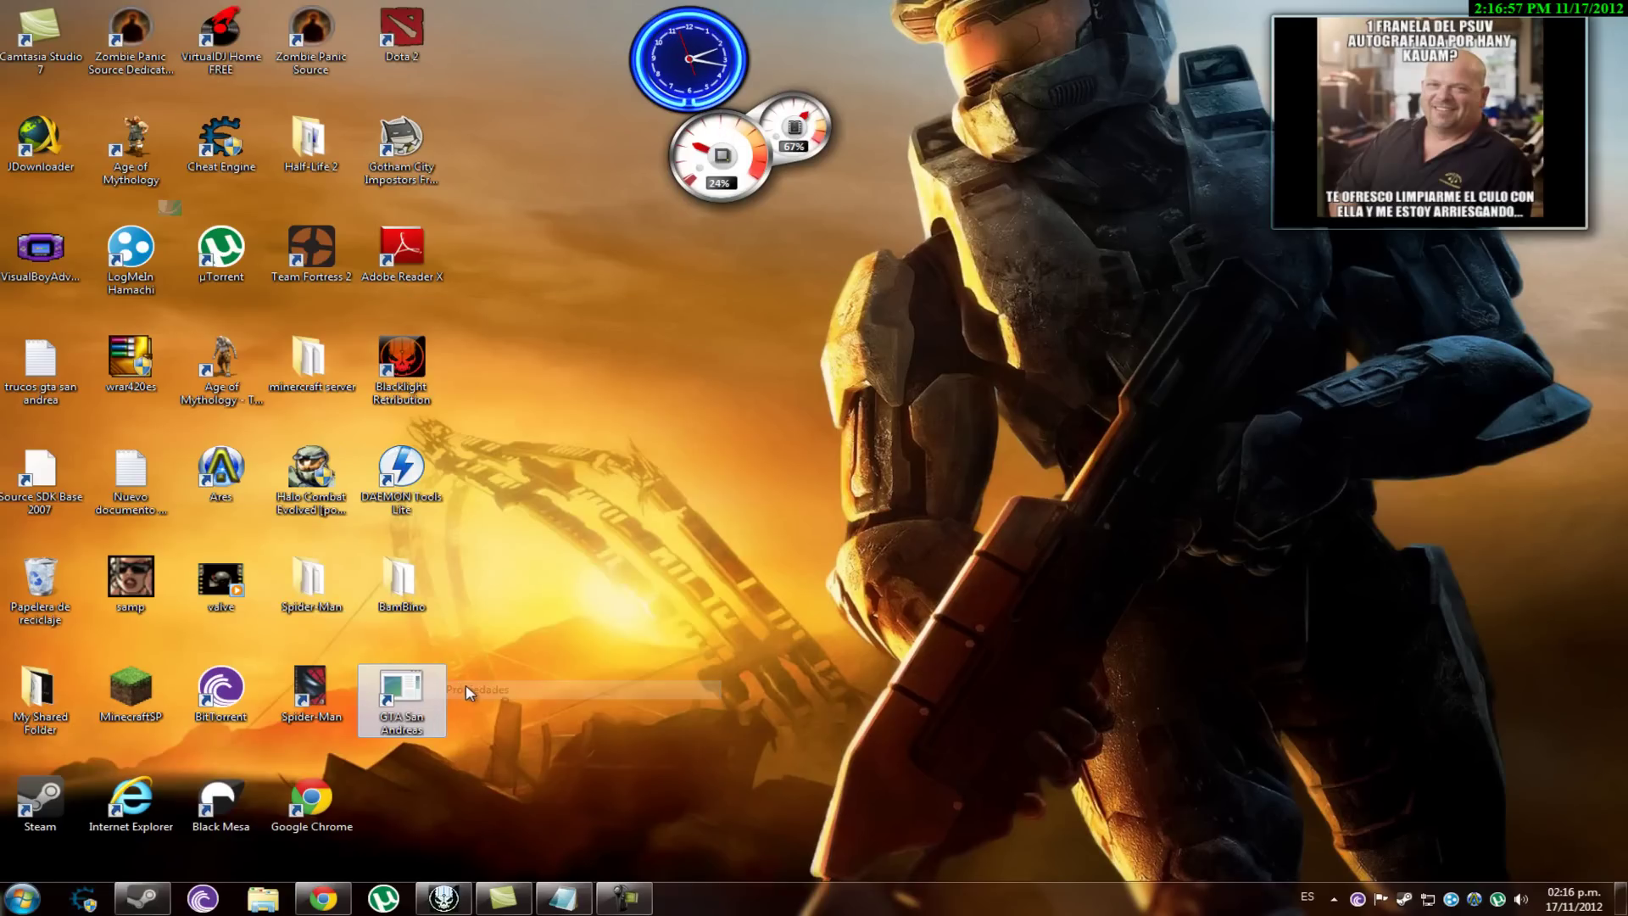
click(484, 726)
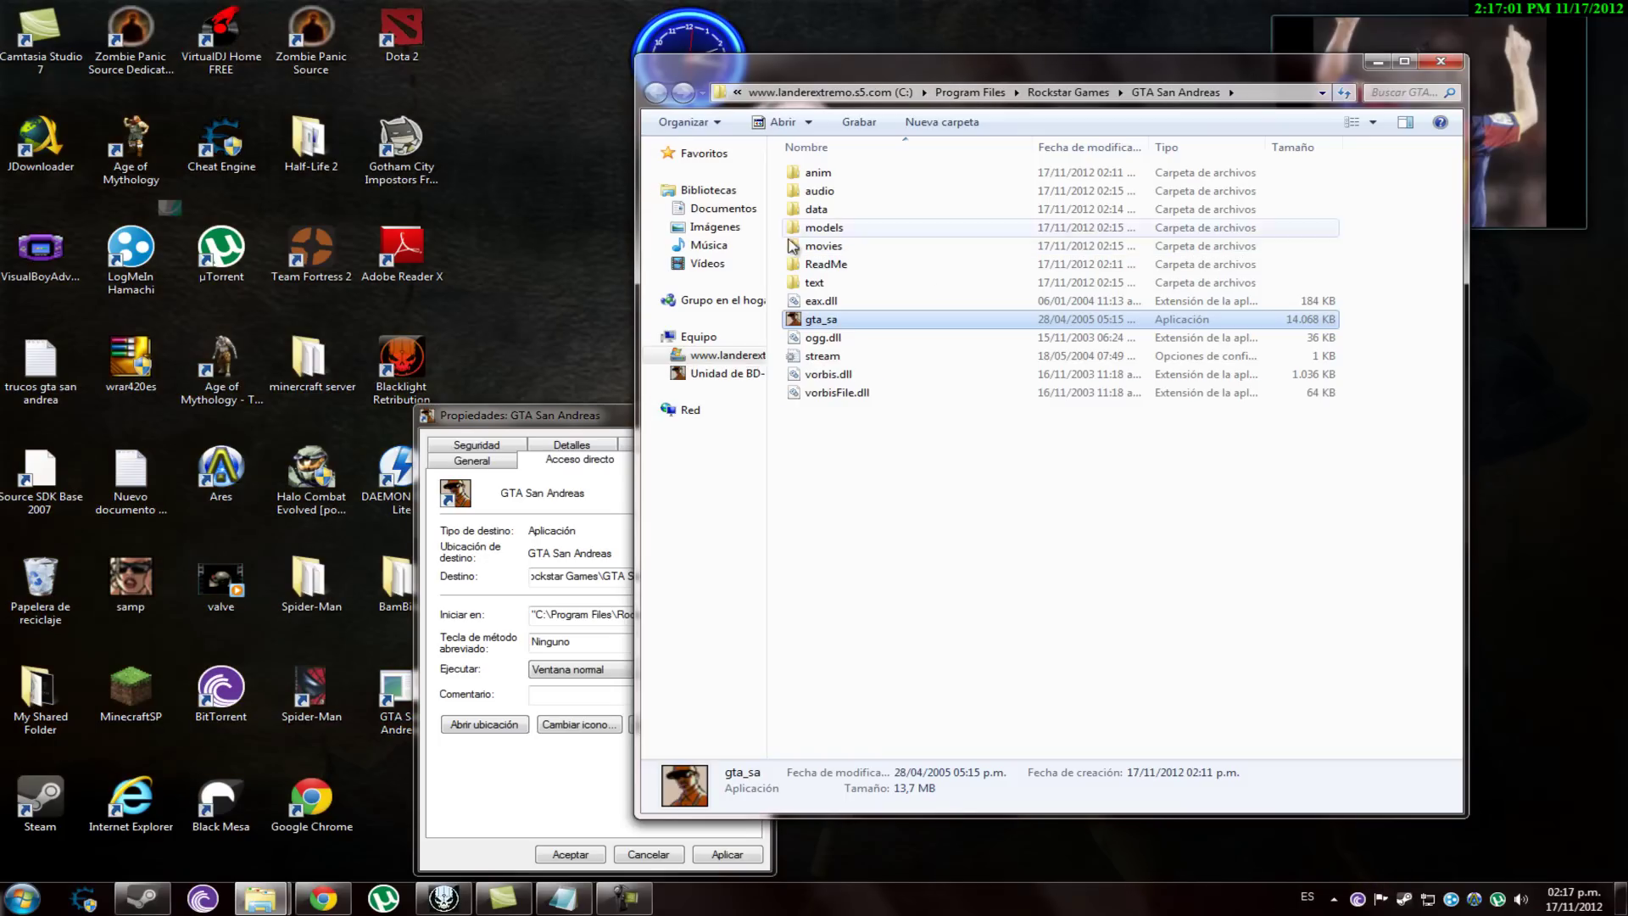
Go up to Program Files and move the Rockstar Games folder to the desktop, granting administrator permission.
click(1064, 92)
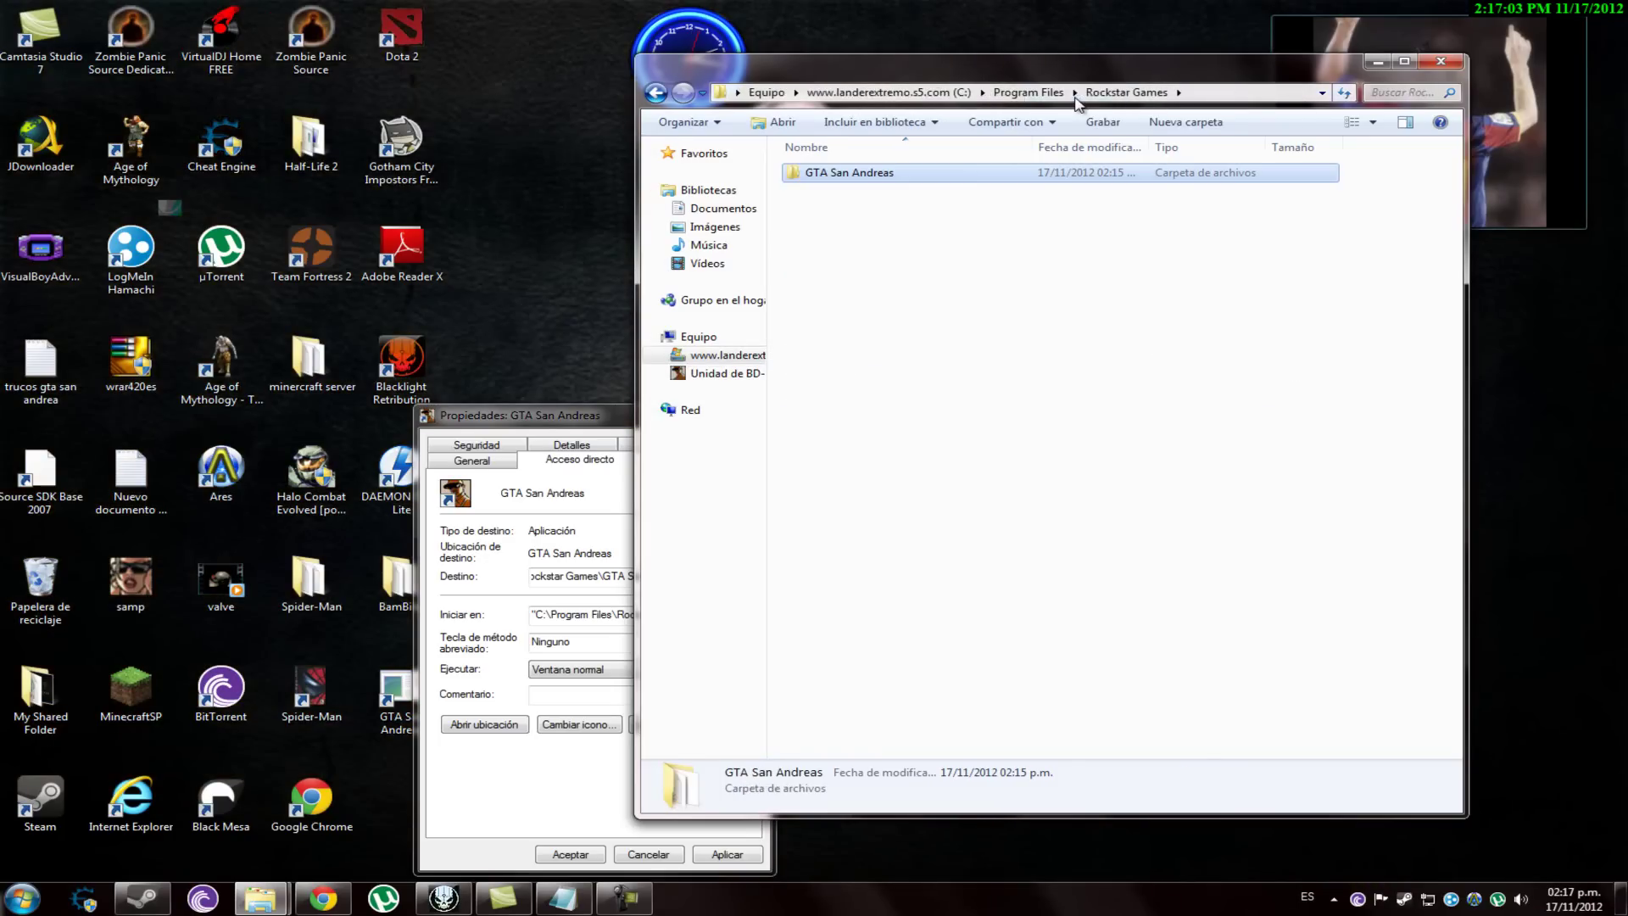
click(1009, 98)
drag(873, 749, 547, 363)
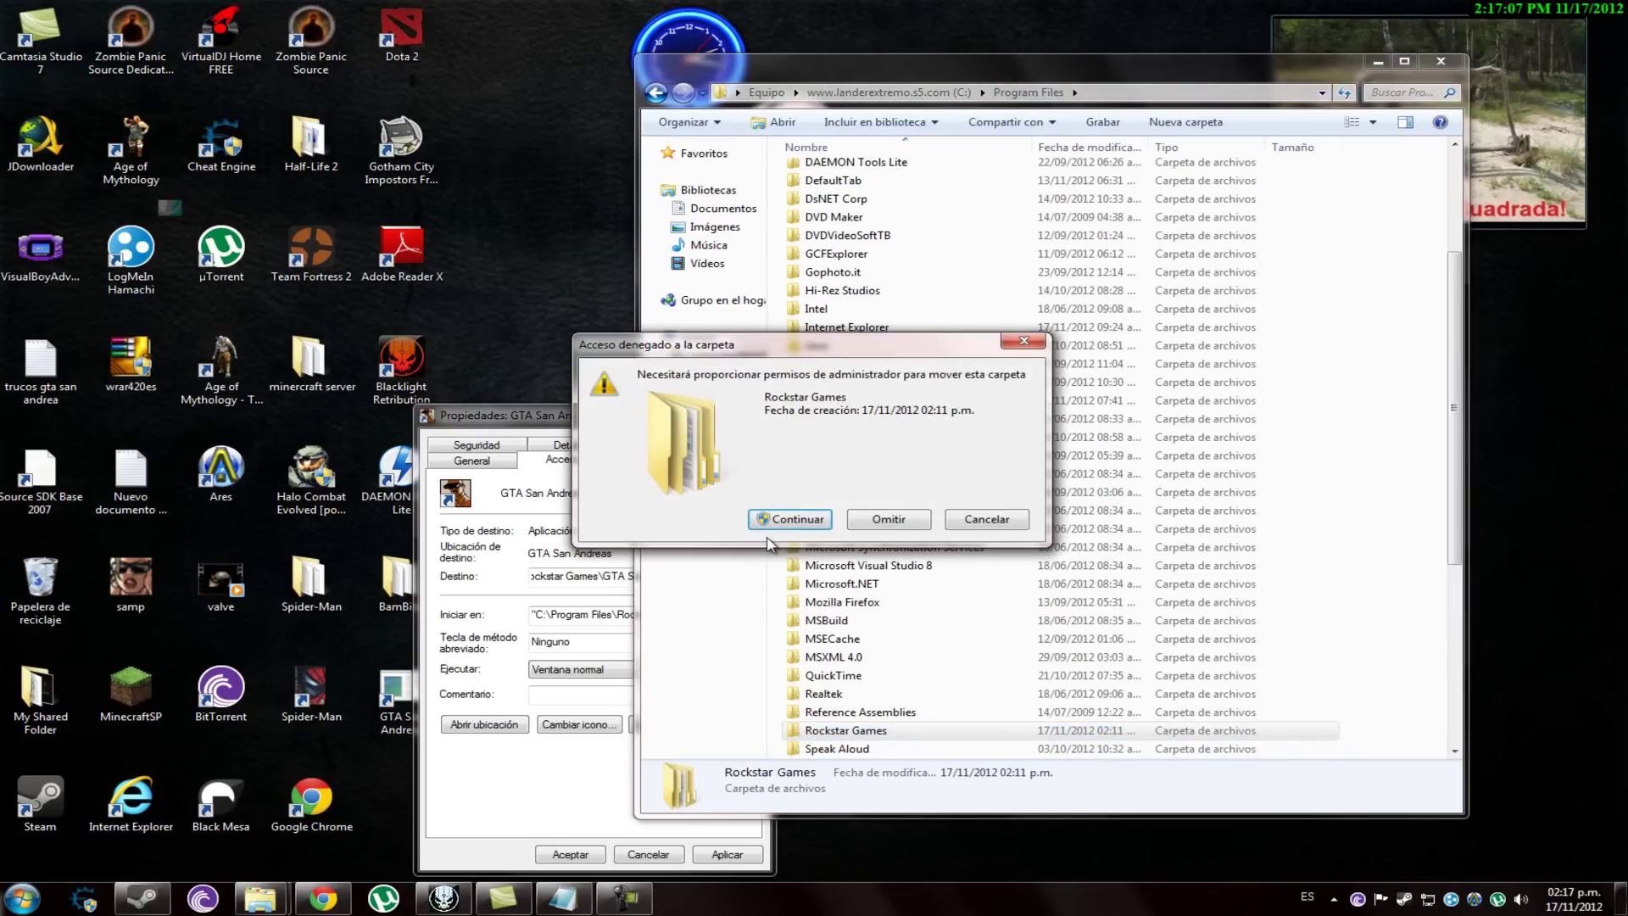
click(791, 520)
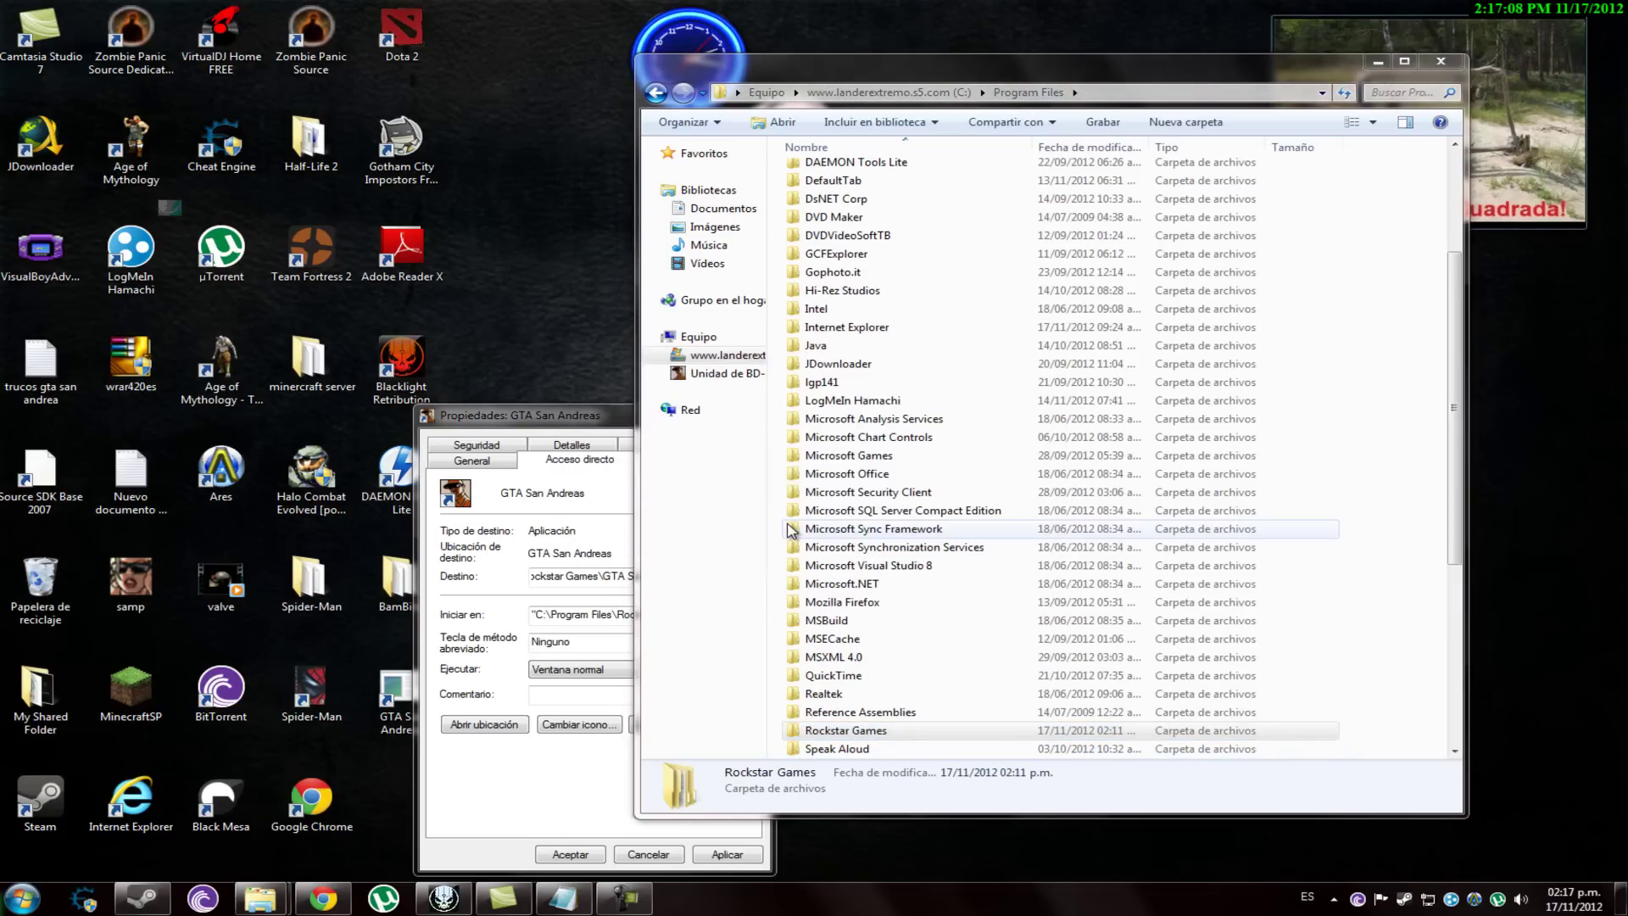
Close the GTA San Andreas shortcut properties and the Program Files window.
click(551, 416)
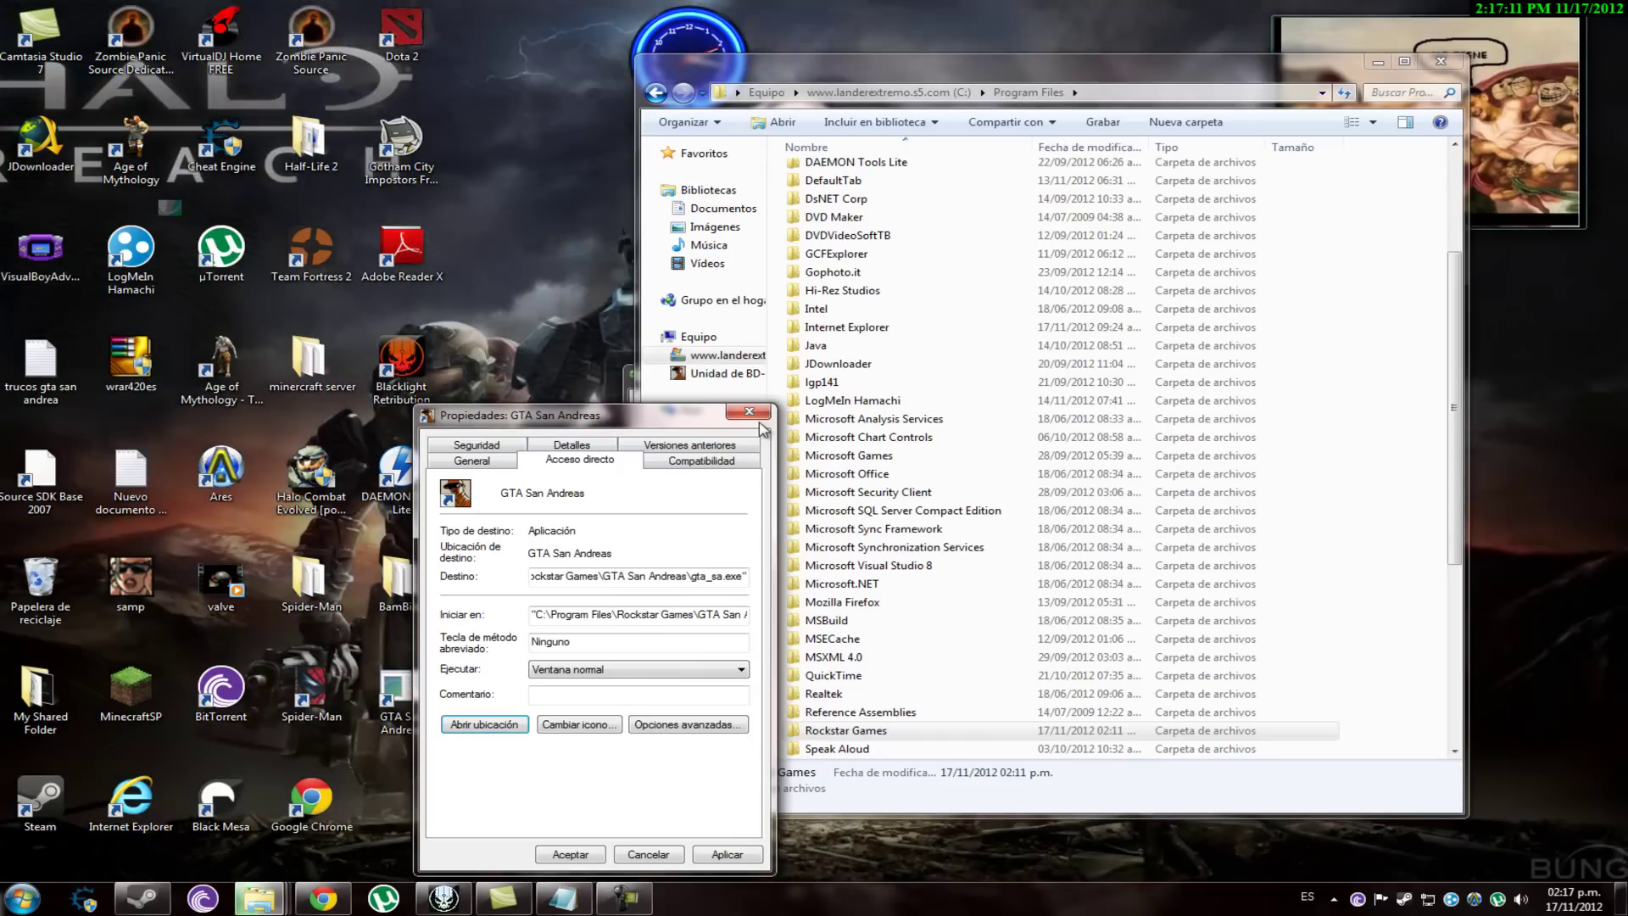
click(759, 423)
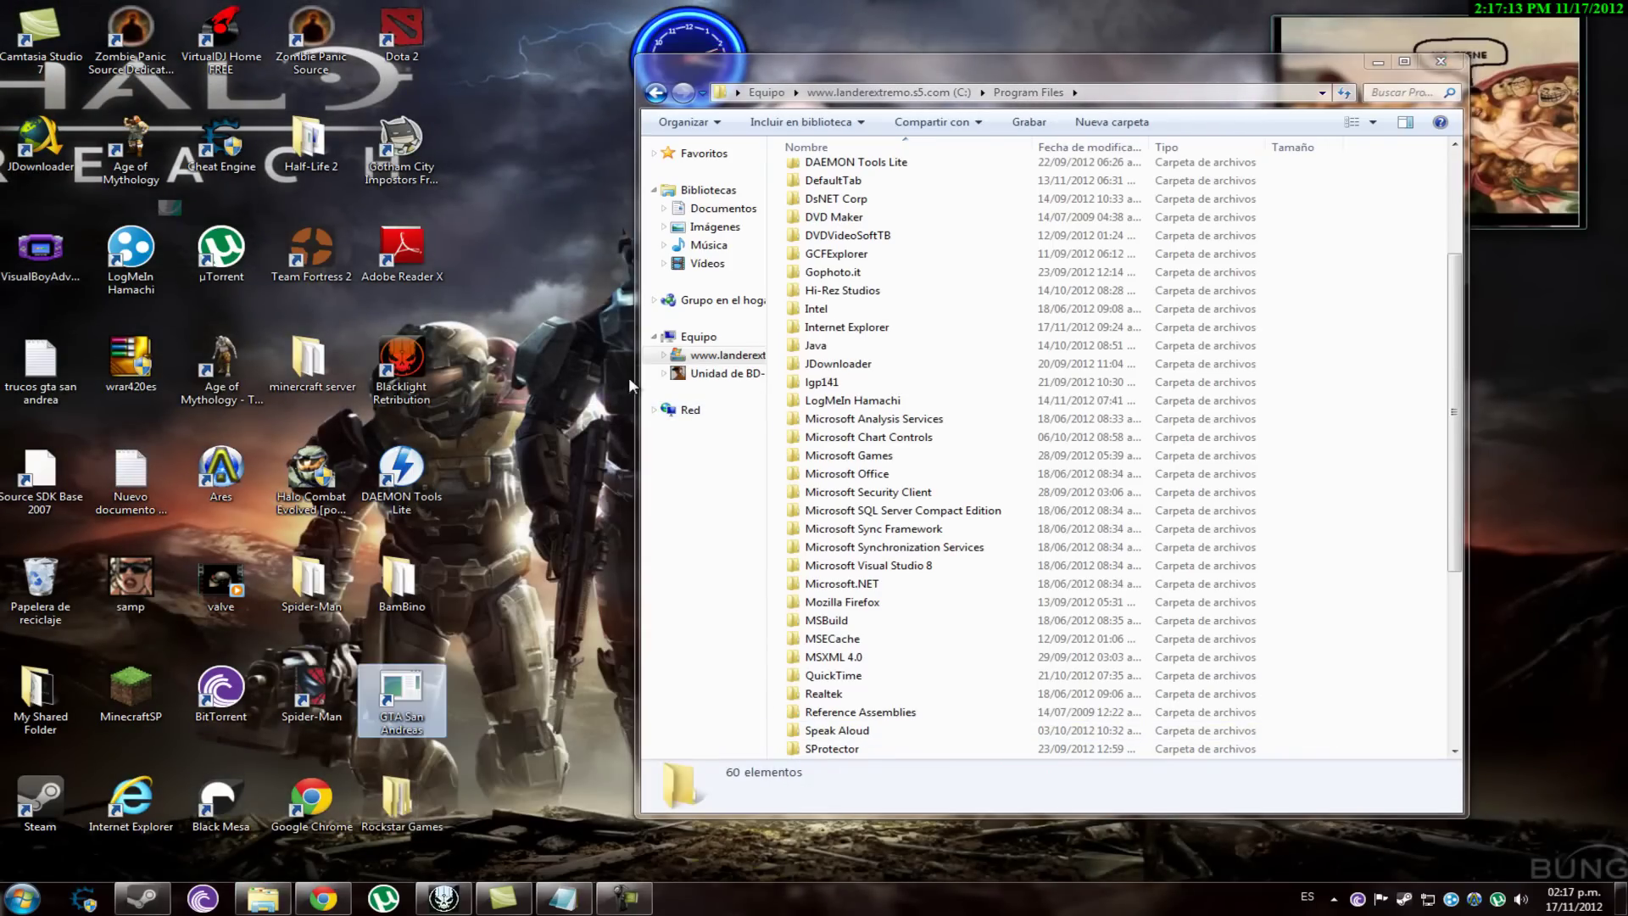
click(1445, 62)
Write "ahora pasas el crack" in the Notepad note, then open the BamBino folder from the desktop.
click(562, 897)
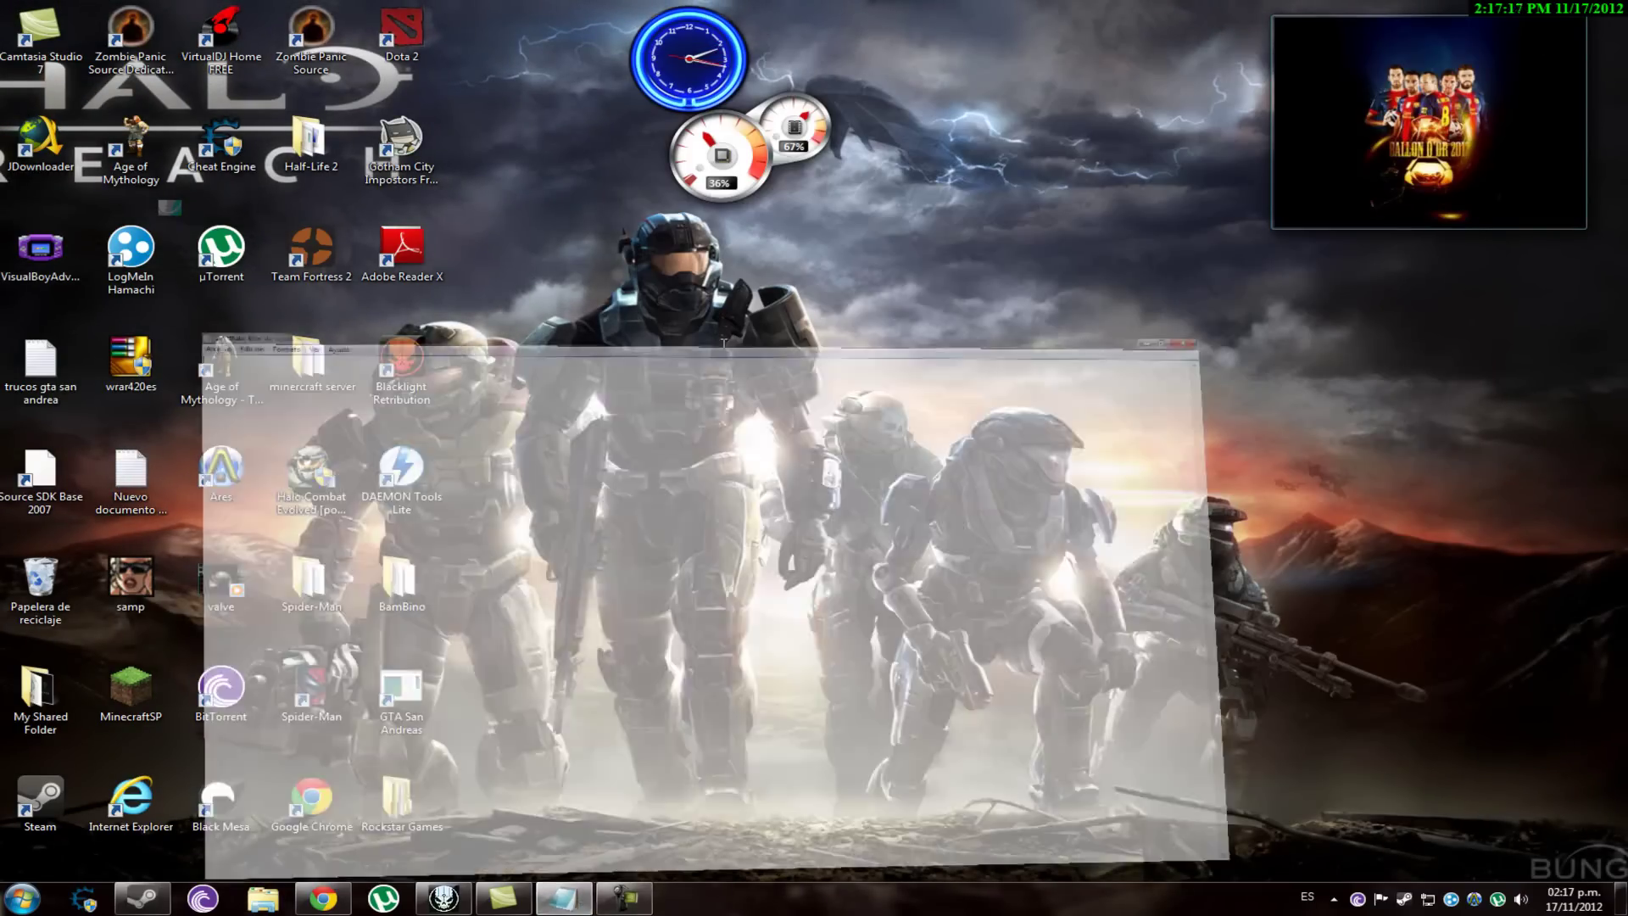
text(ahor)
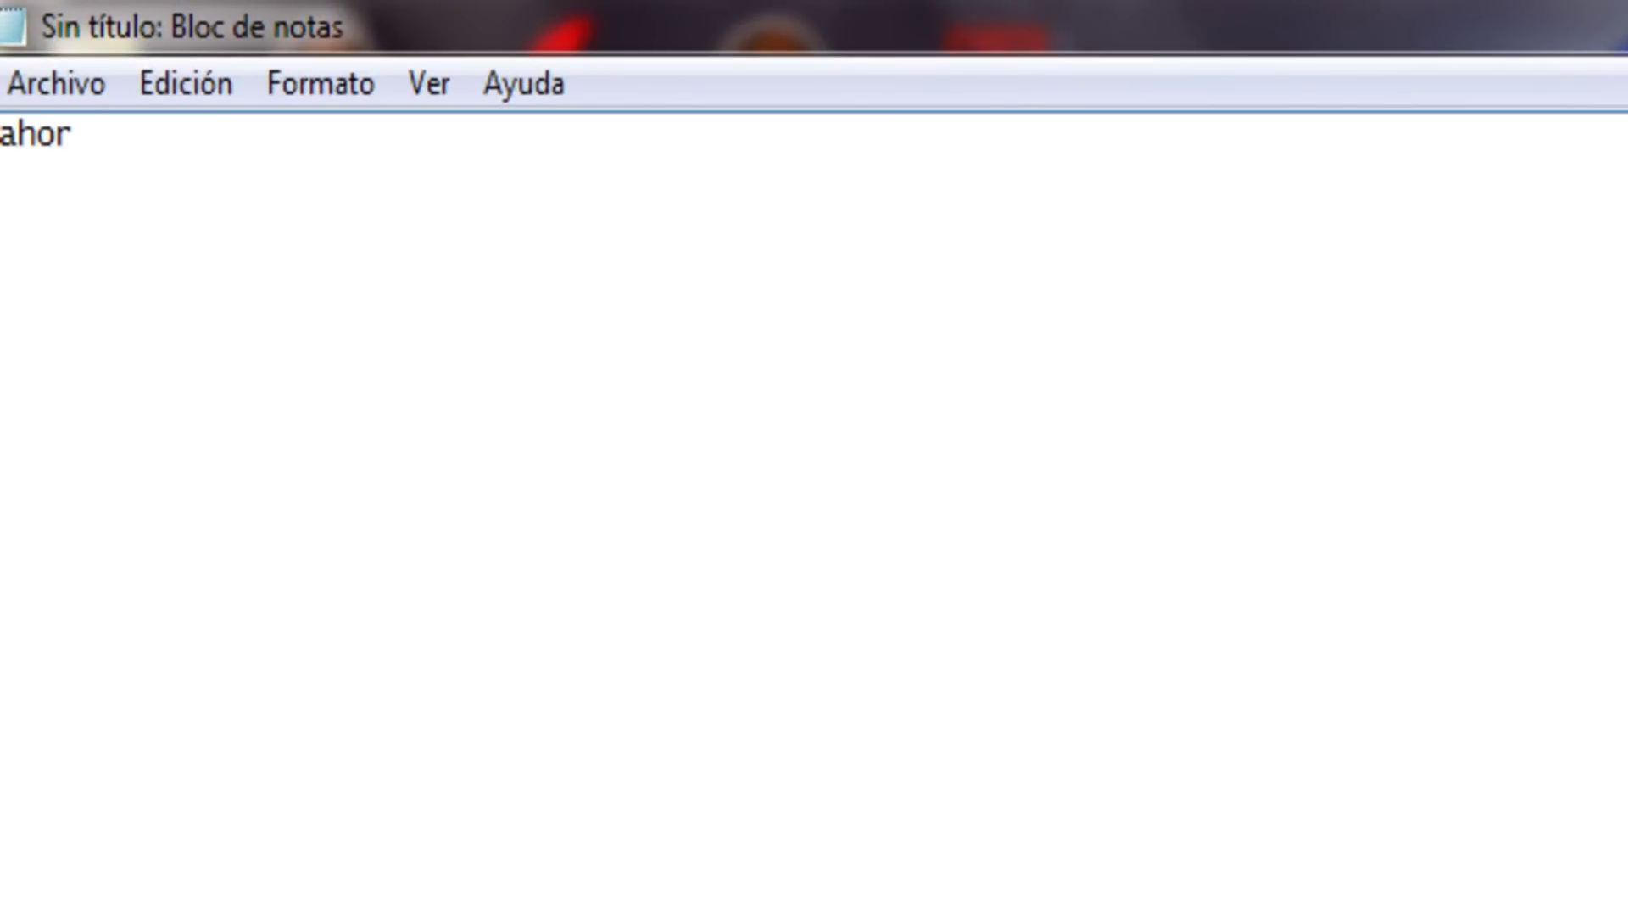
text(a pasas )
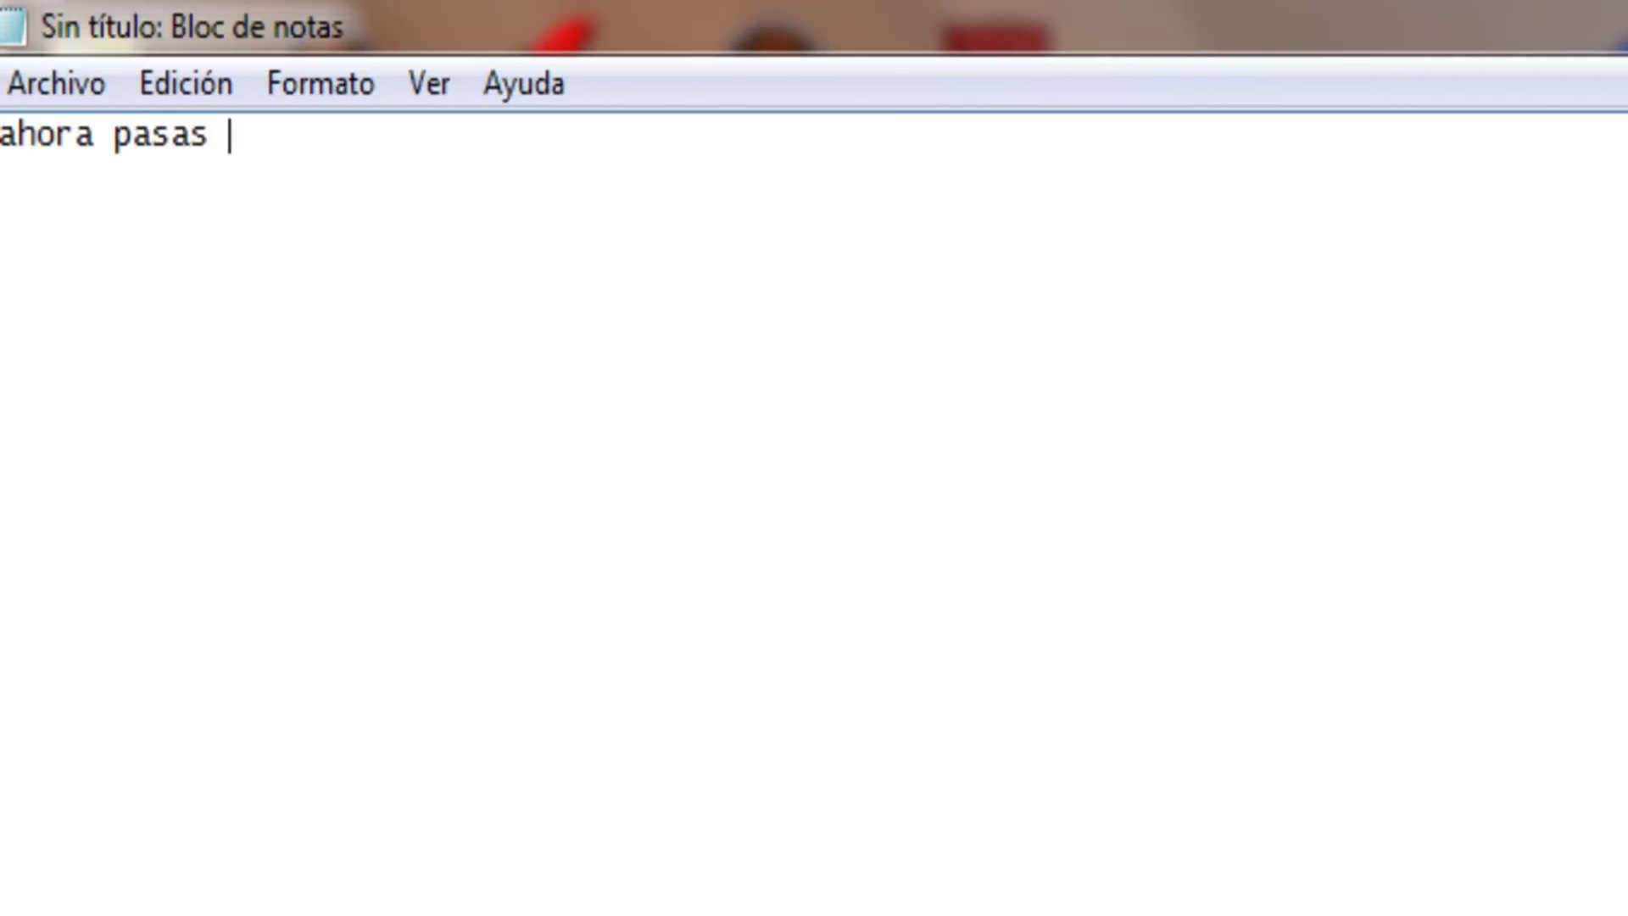
text(el crack)
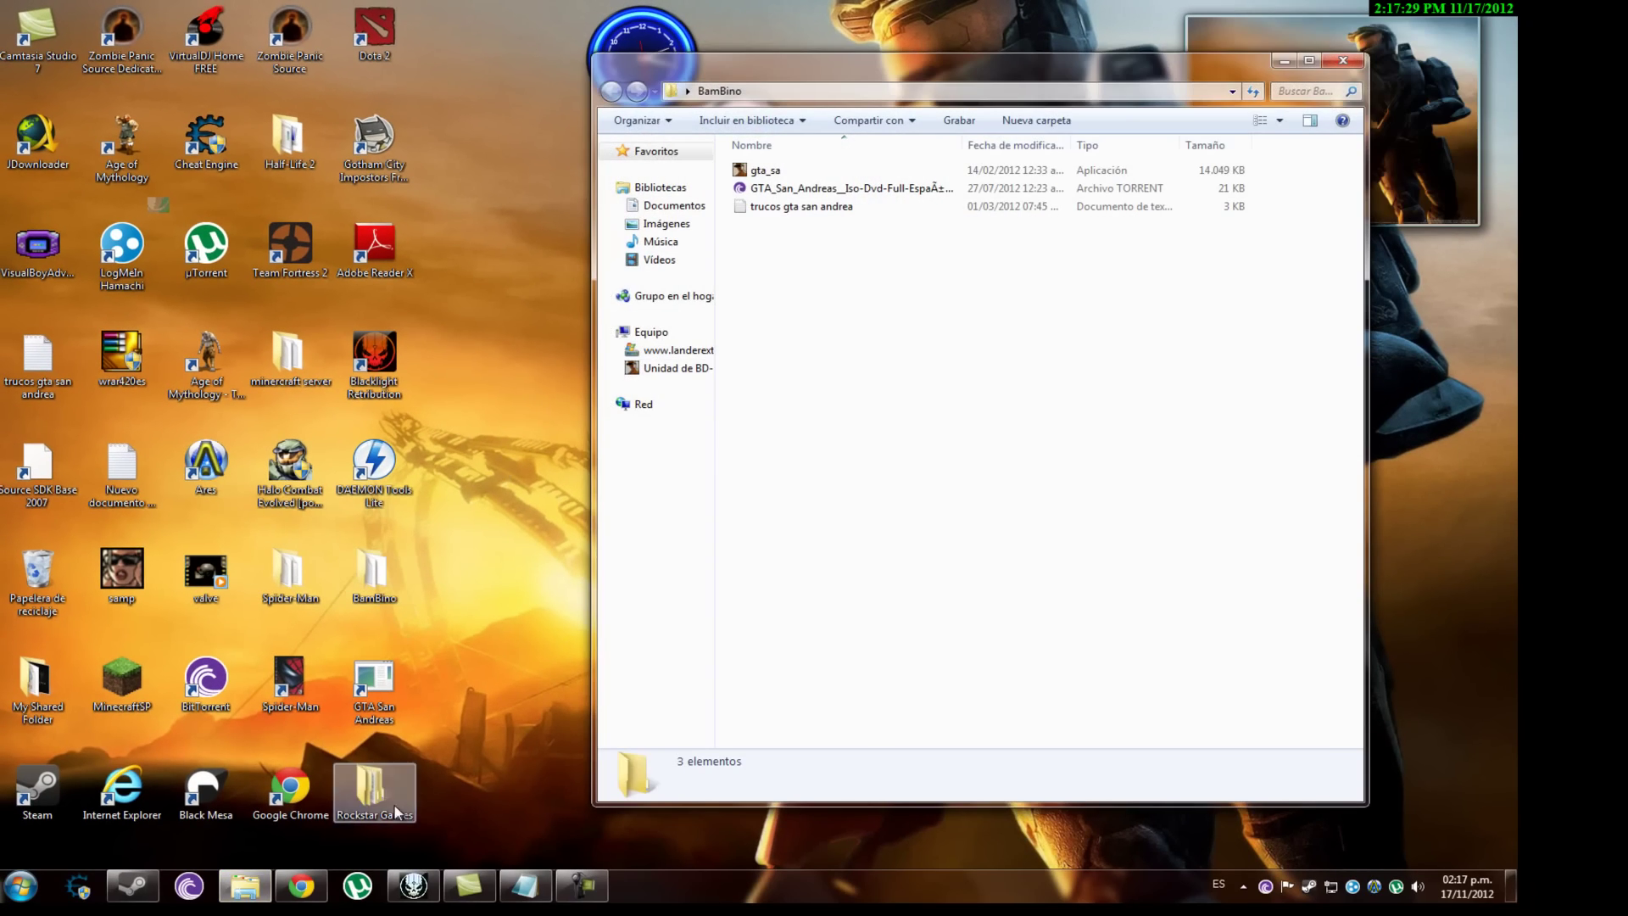
Move the gta_sa crack from the BamBino folder into the desktop's Rockstar Games > GTA San Andreas folder, replacing the installed gta_sa.
double_click(373, 793)
drag(1010, 100, 1085, 351)
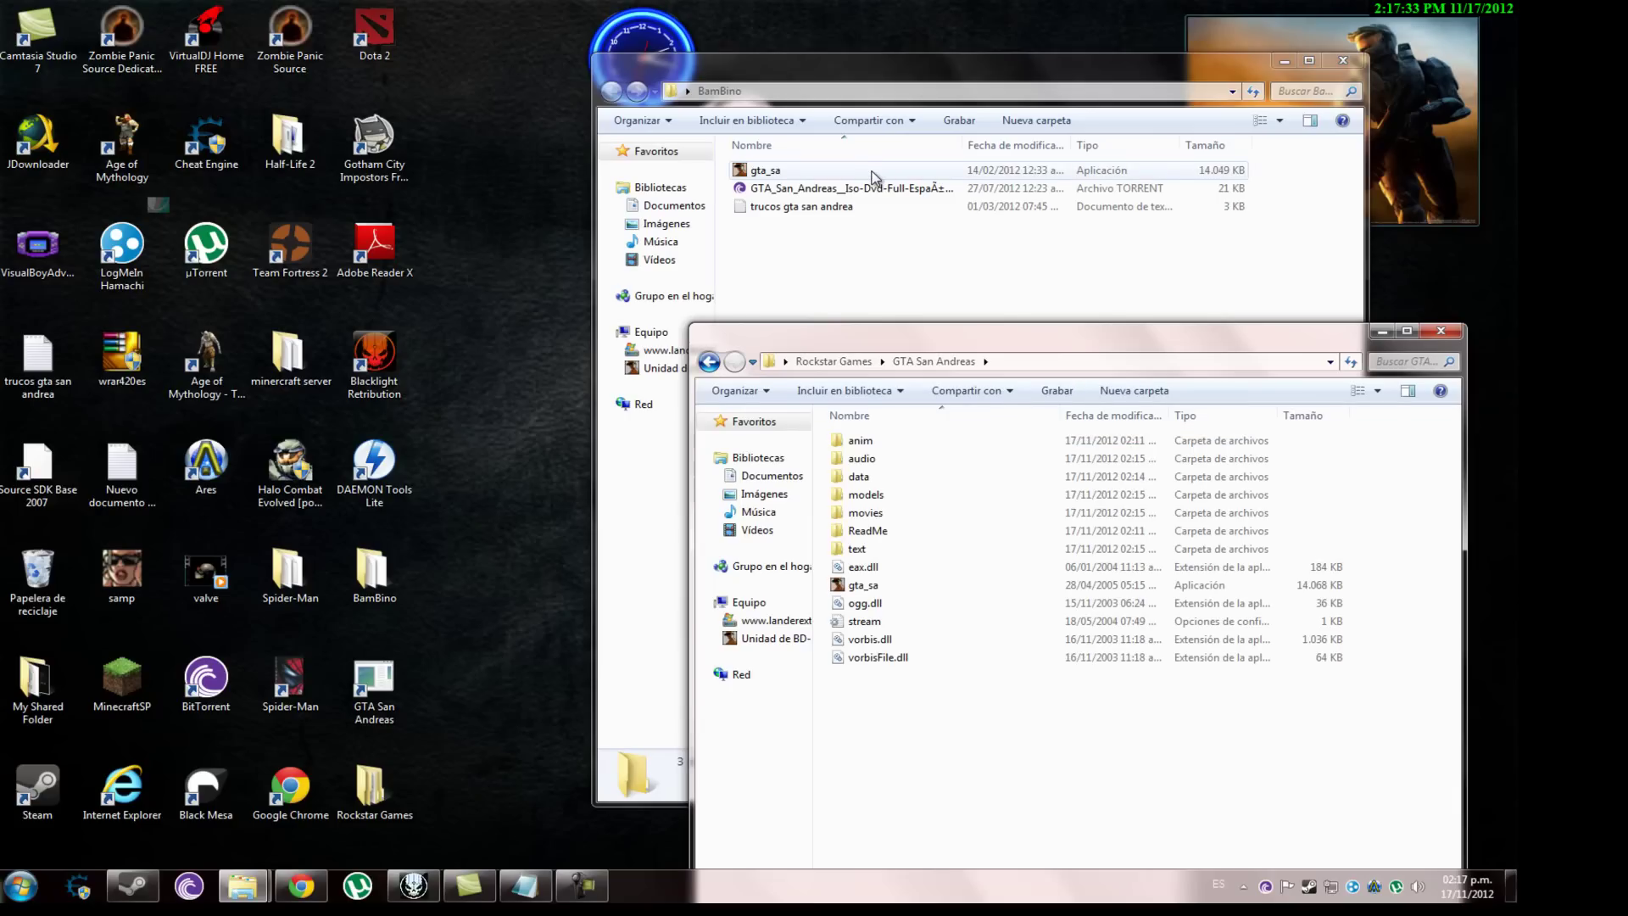
drag(872, 170, 780, 114)
drag(805, 174, 1435, 462)
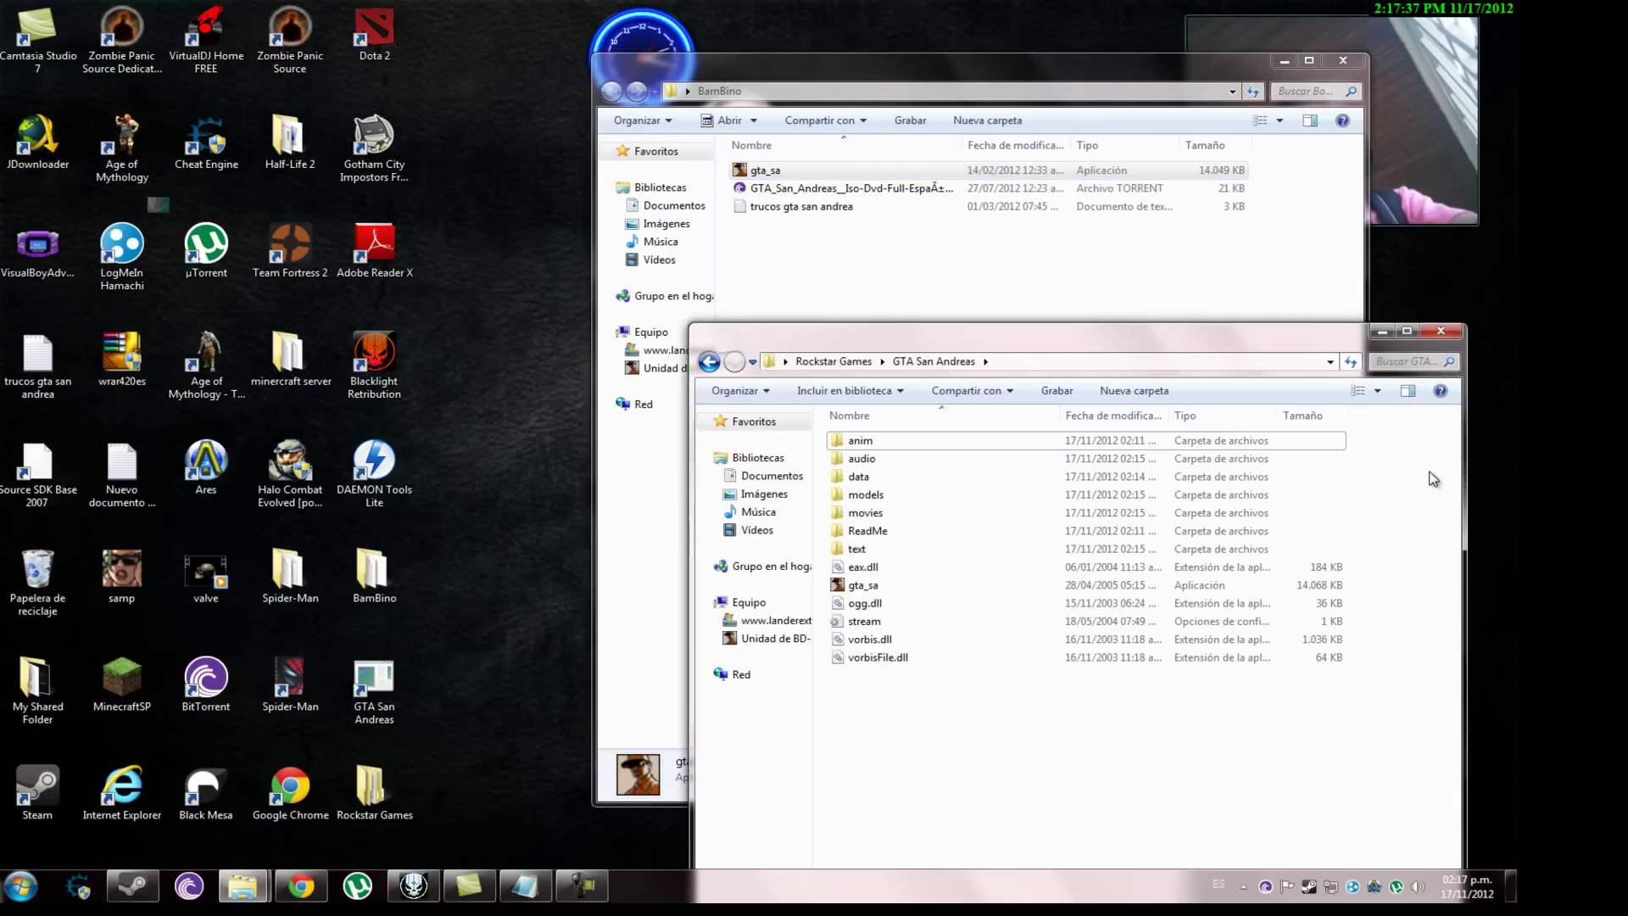
click(830, 377)
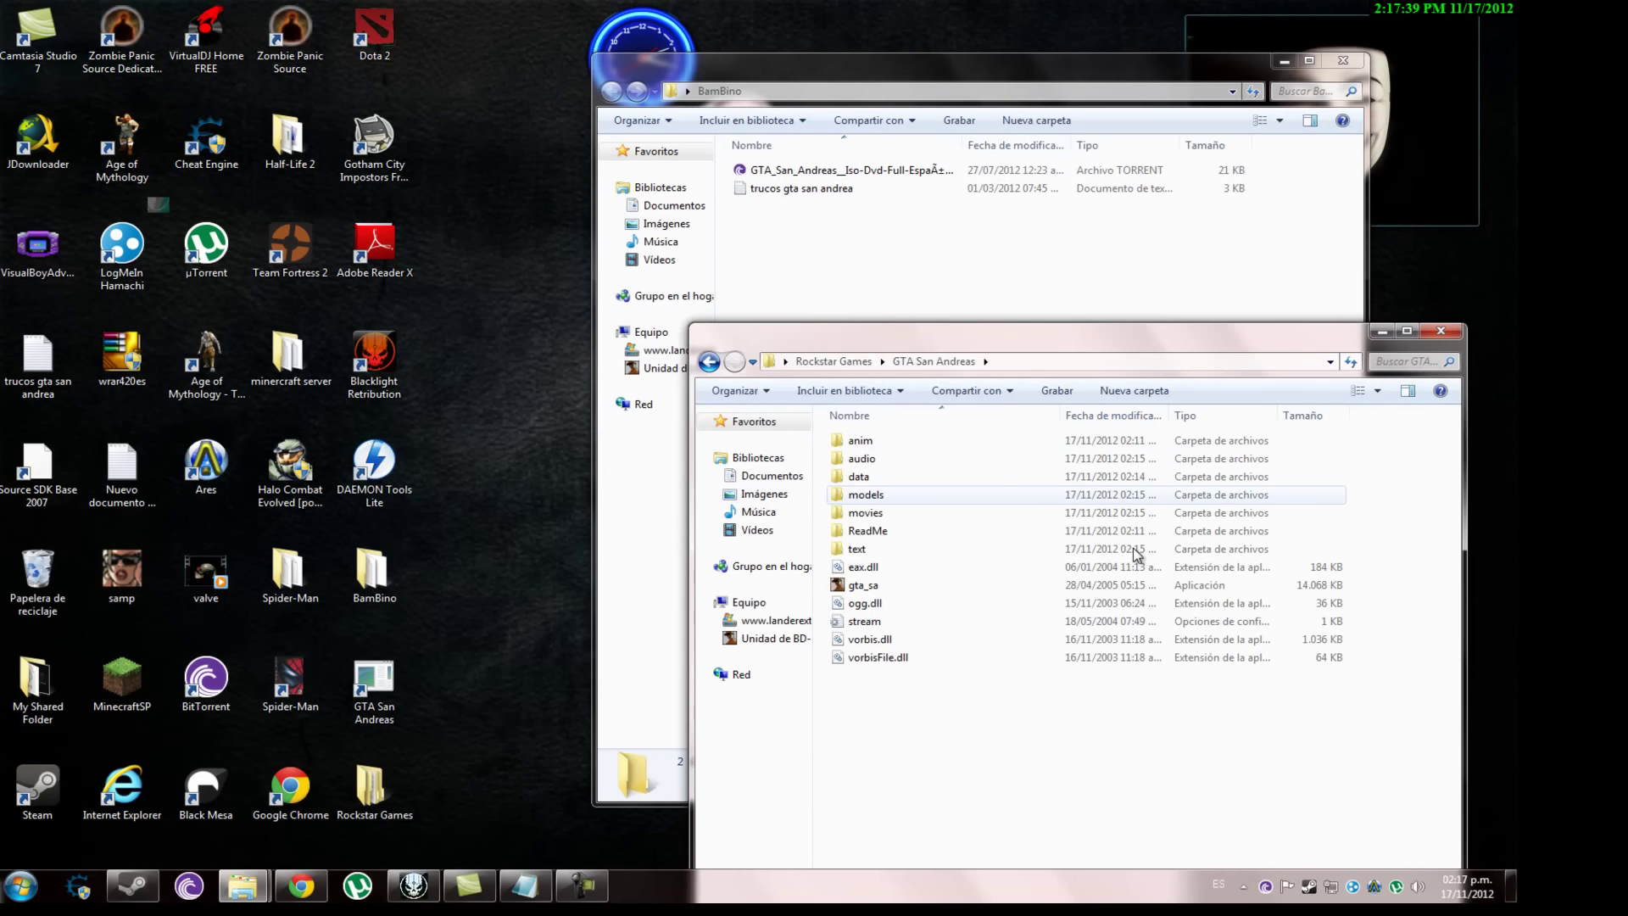
Close both folder windows and write "entras y listo chao pato LOLOLOL" in the note, extending it with many repeated L's and O's.
click(1440, 330)
click(1343, 60)
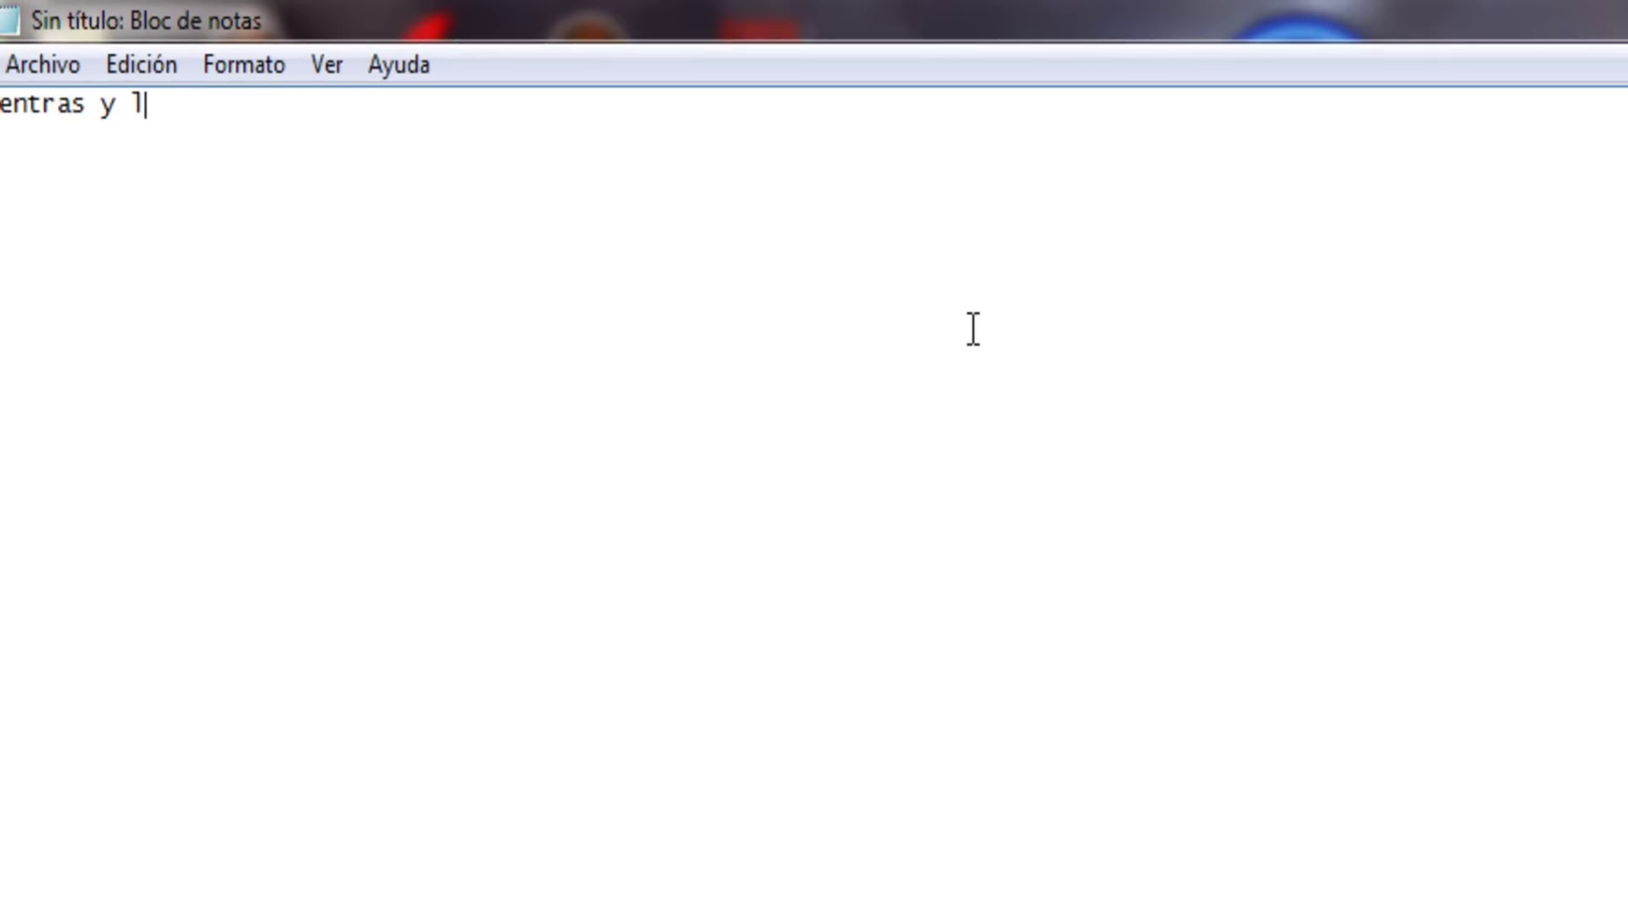
text(cah)
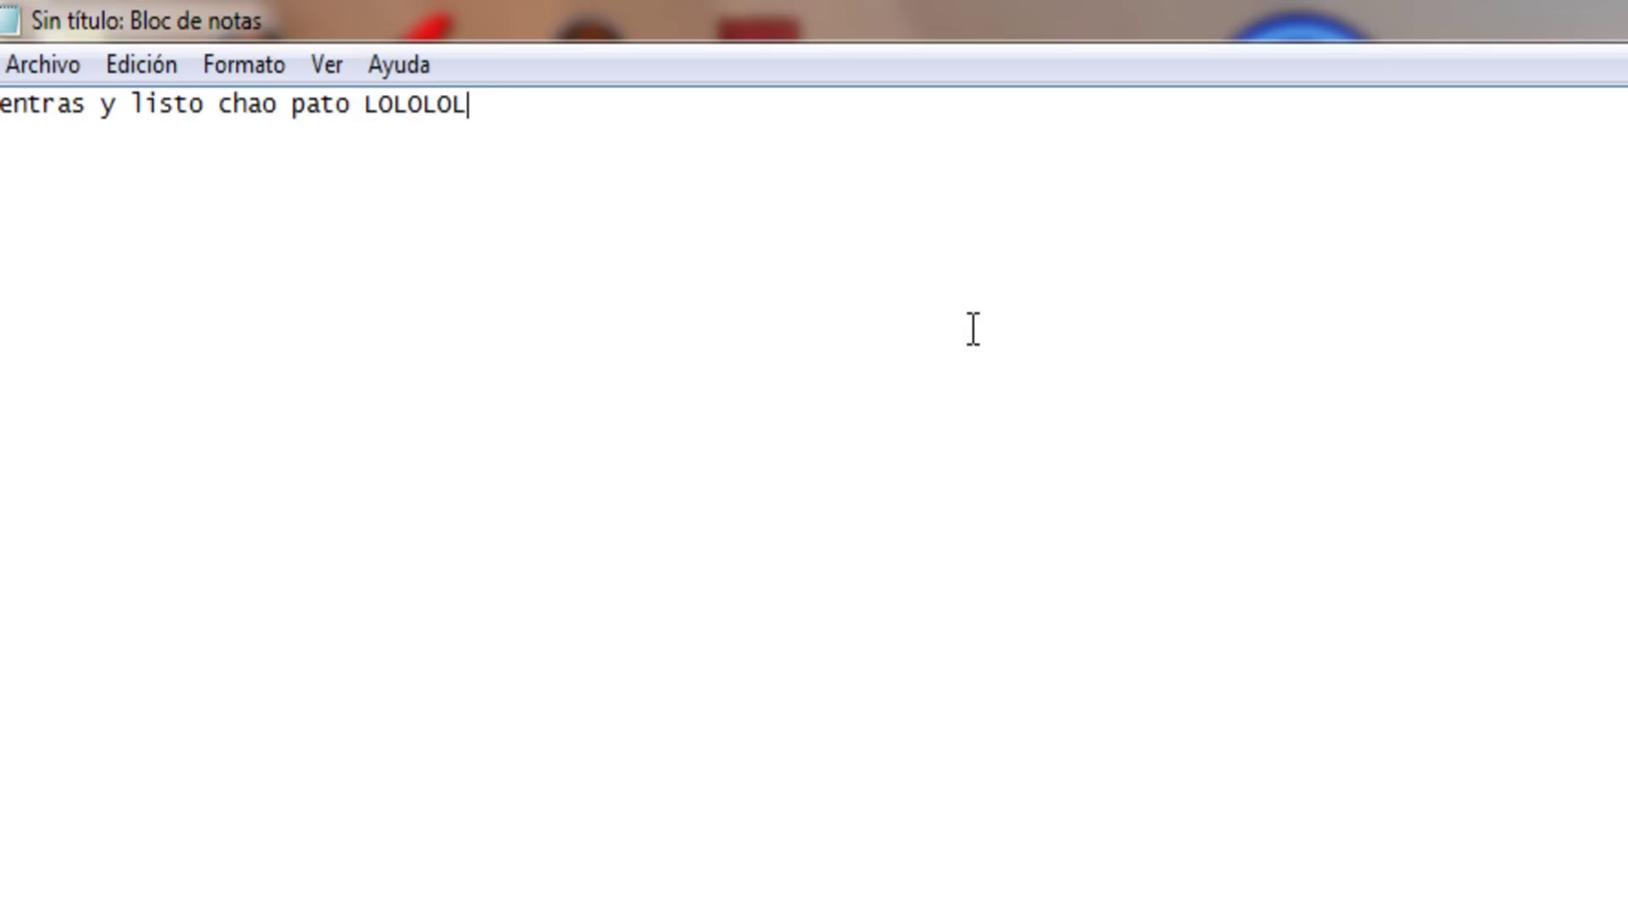
text(OOOOOOOOOOOOOOOOOOOOOOOOOOOOOOOOOOOOOOOOOOOOOOOOOOOOOOOOOOOOOOOOOOOOOOOO)
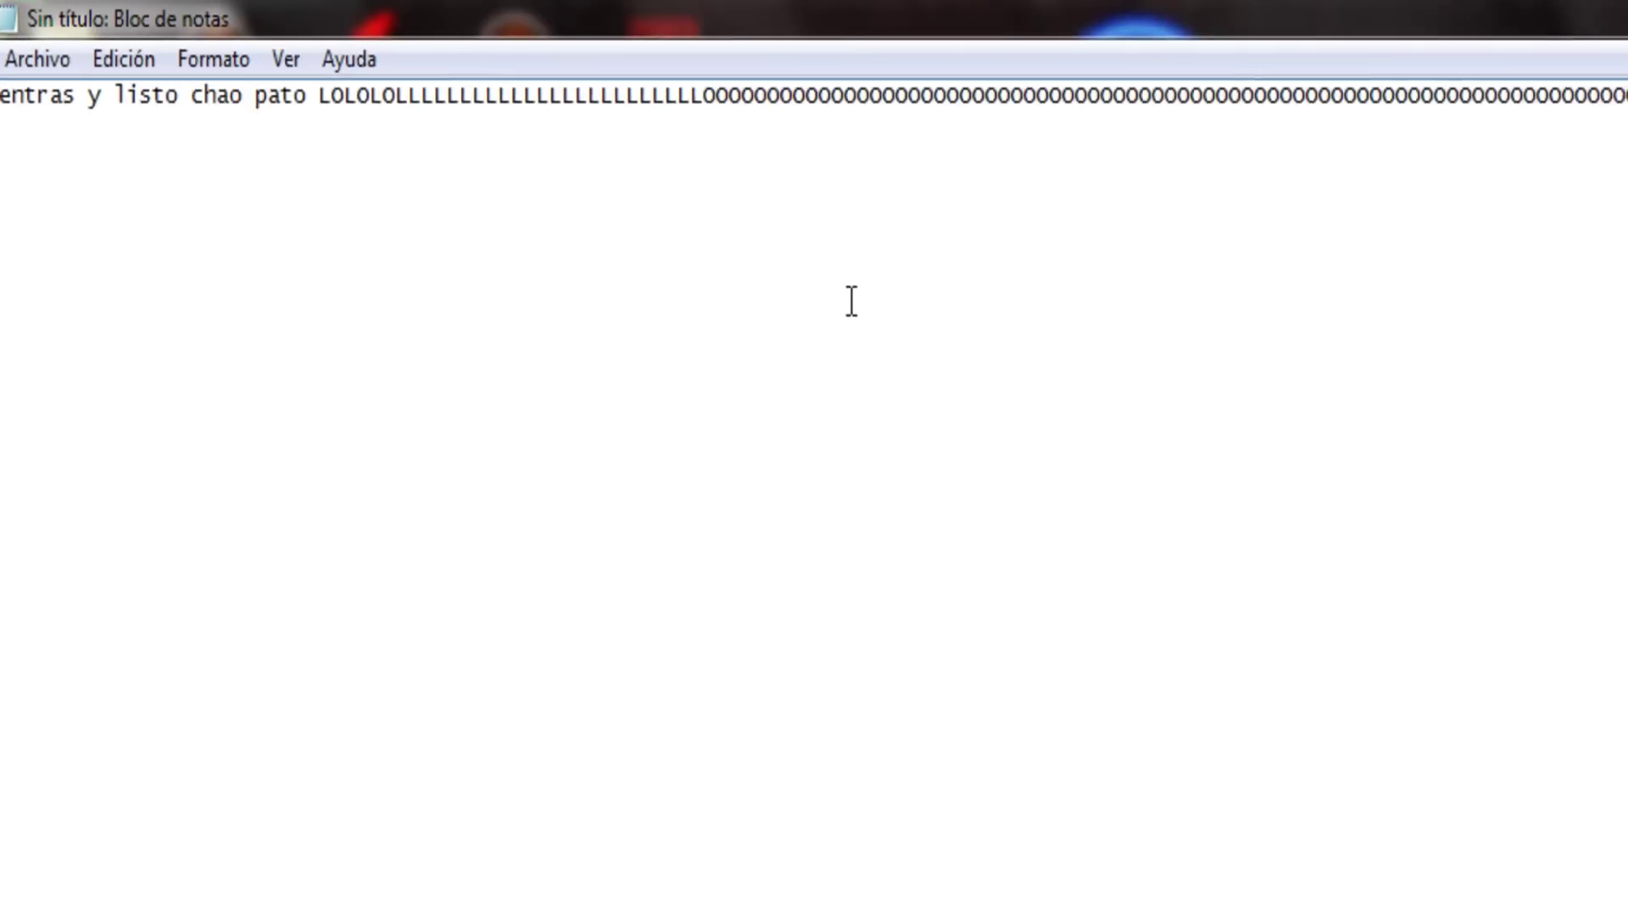
text( Y SY)
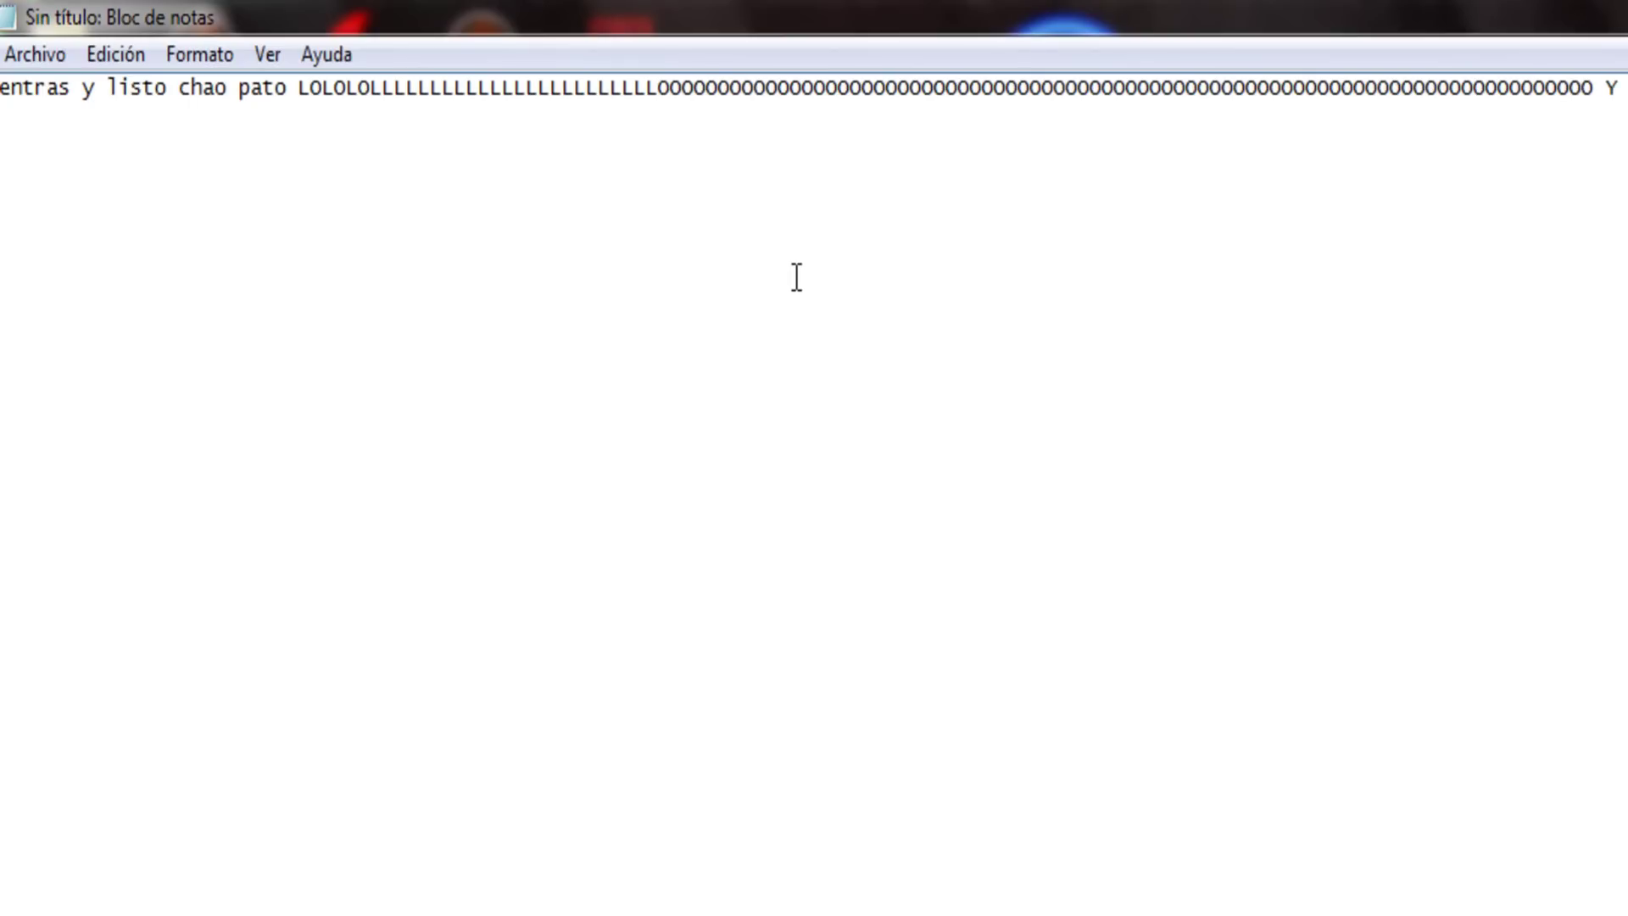
Clear the farewell text from the note and close Notepad to show the desktop.
key(BackSpace)
key(BackSpace)
key(BackSpace)
key(BackSpace)
key(BackSpace)
key(BackSpace)
key(BackSpace)
key(BackSpace)
key(BackSpace)
key(BackSpace)
key(BackSpace)
key(BackSpace)
key(BackSpace)
key(BackSpace)
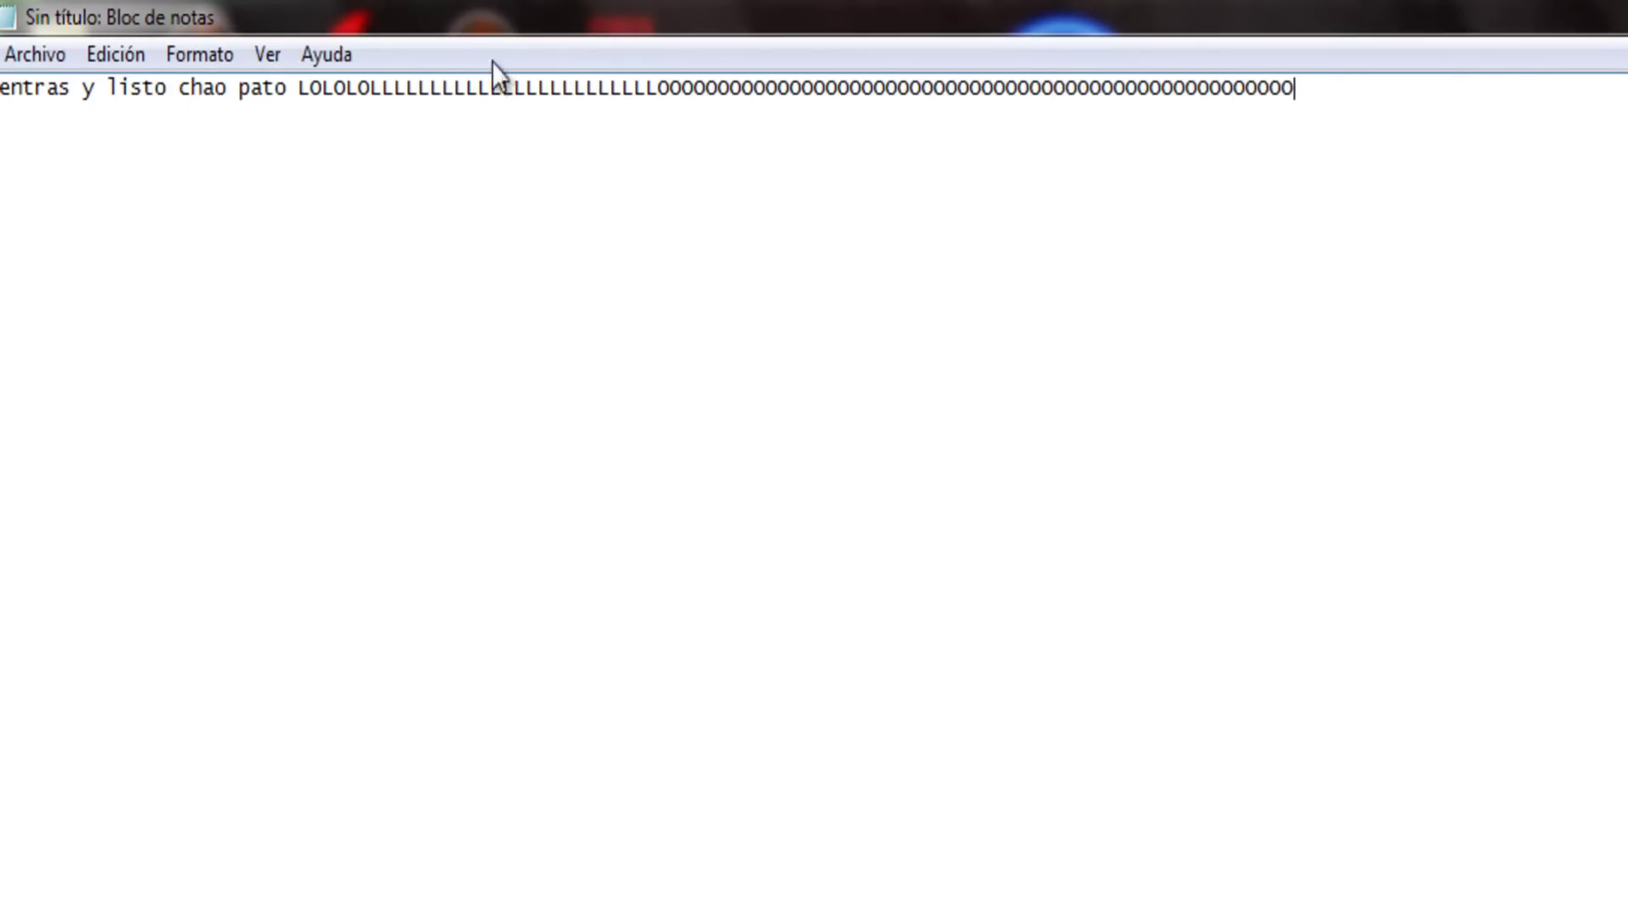
key(ctrl+a)
key(Delete)
key(super+d)
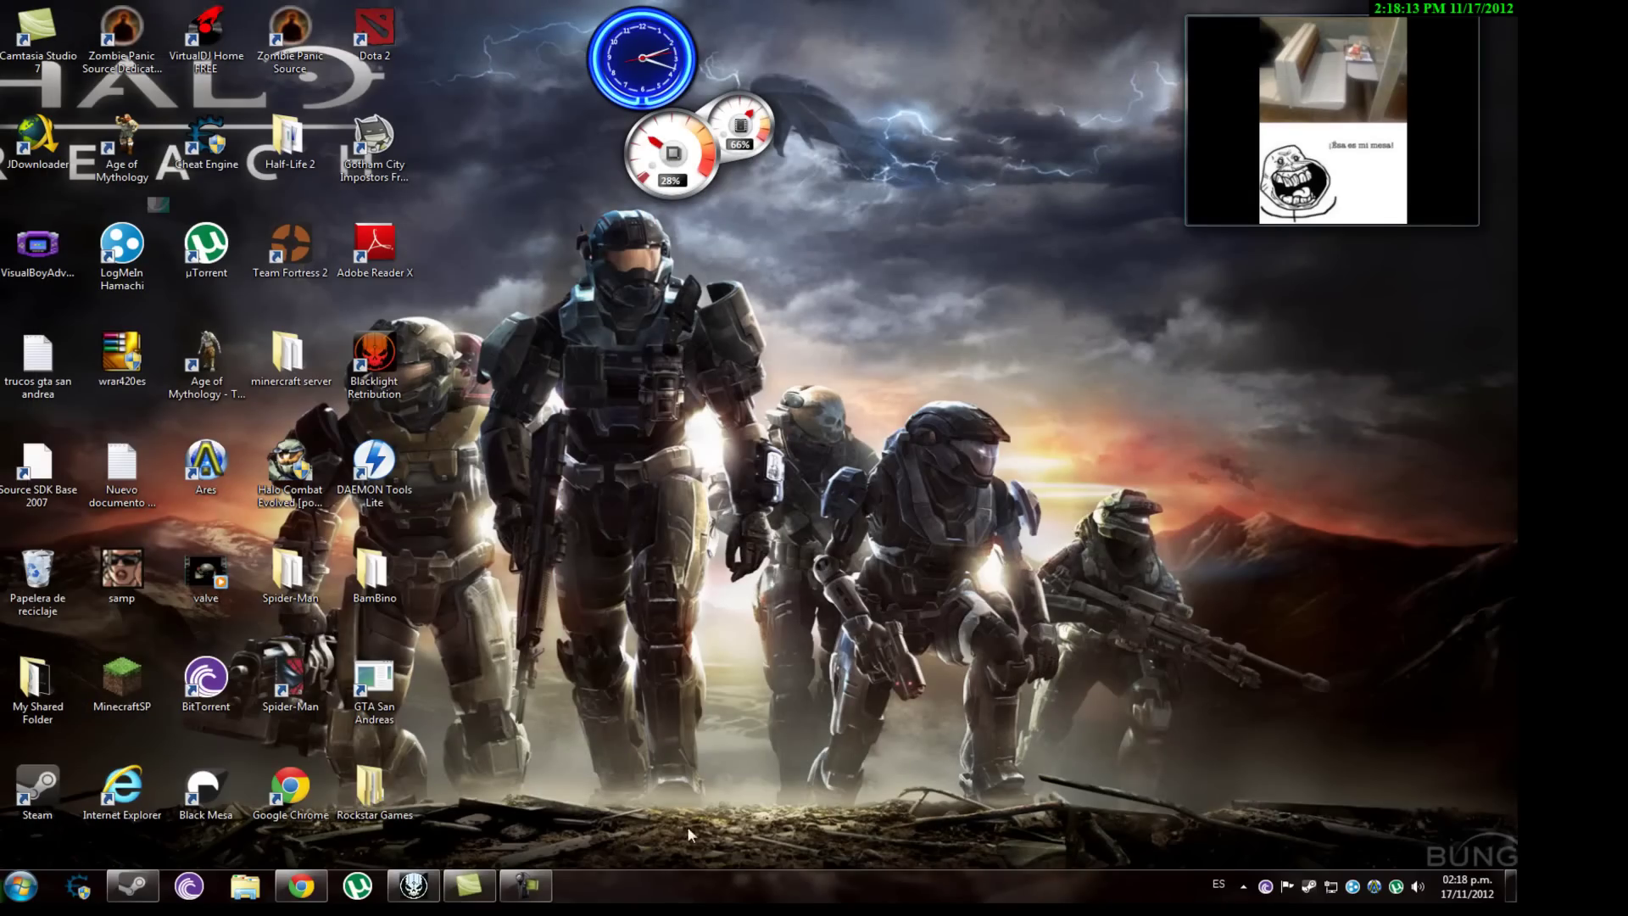